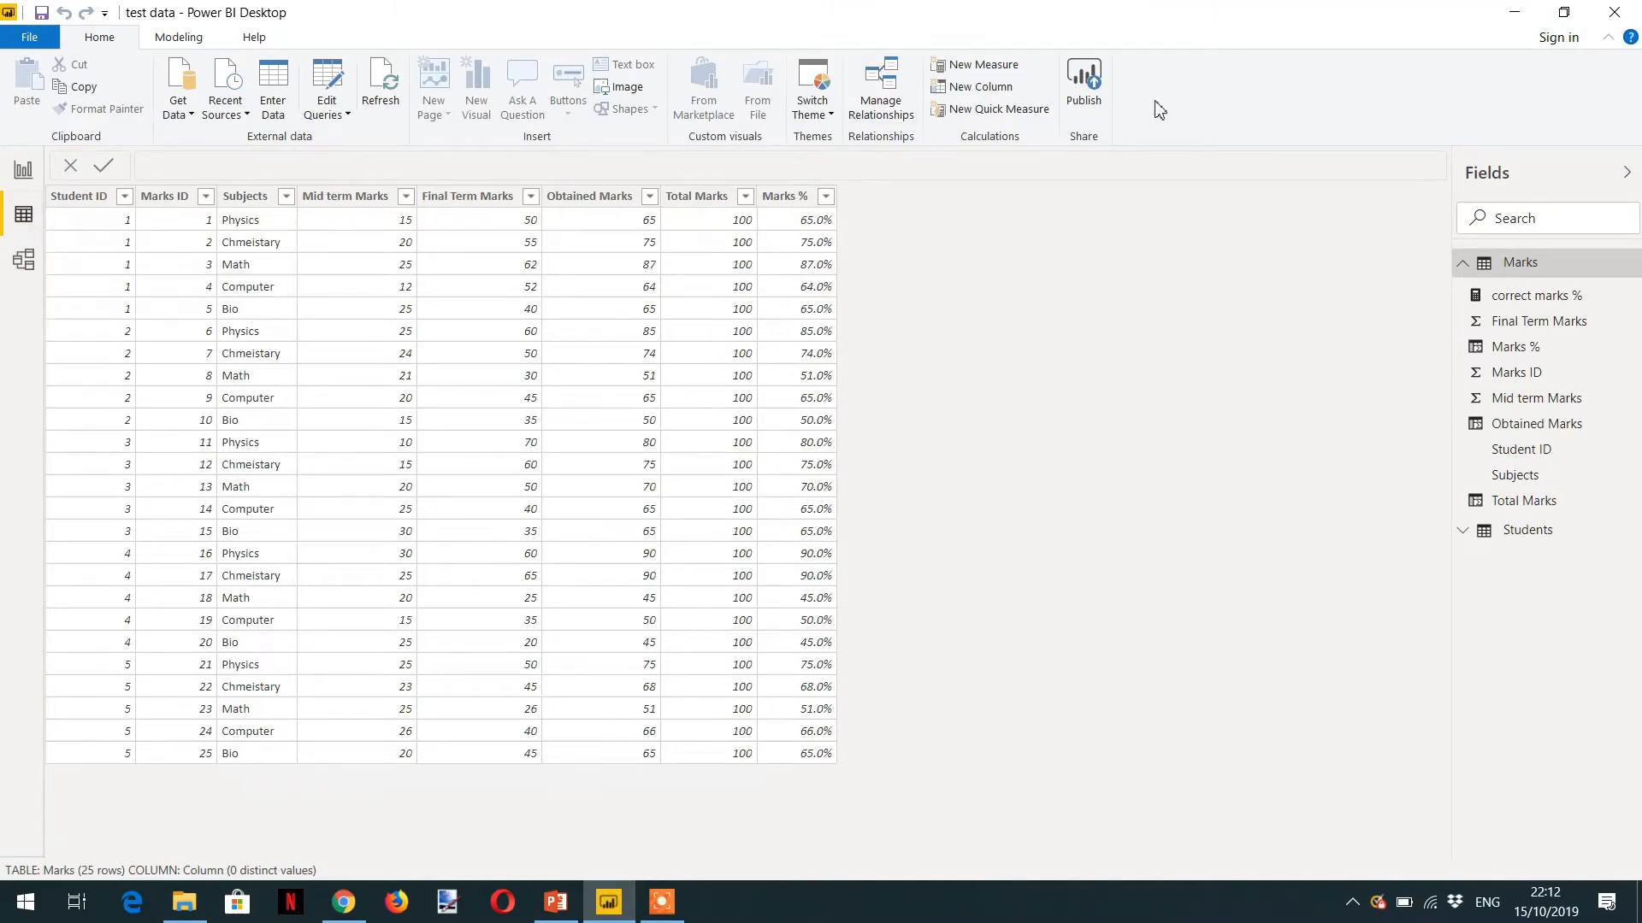
Add a calculated column named Groups to the Marks table and begin its formula with IF(, continuing on a second line
click(980, 86)
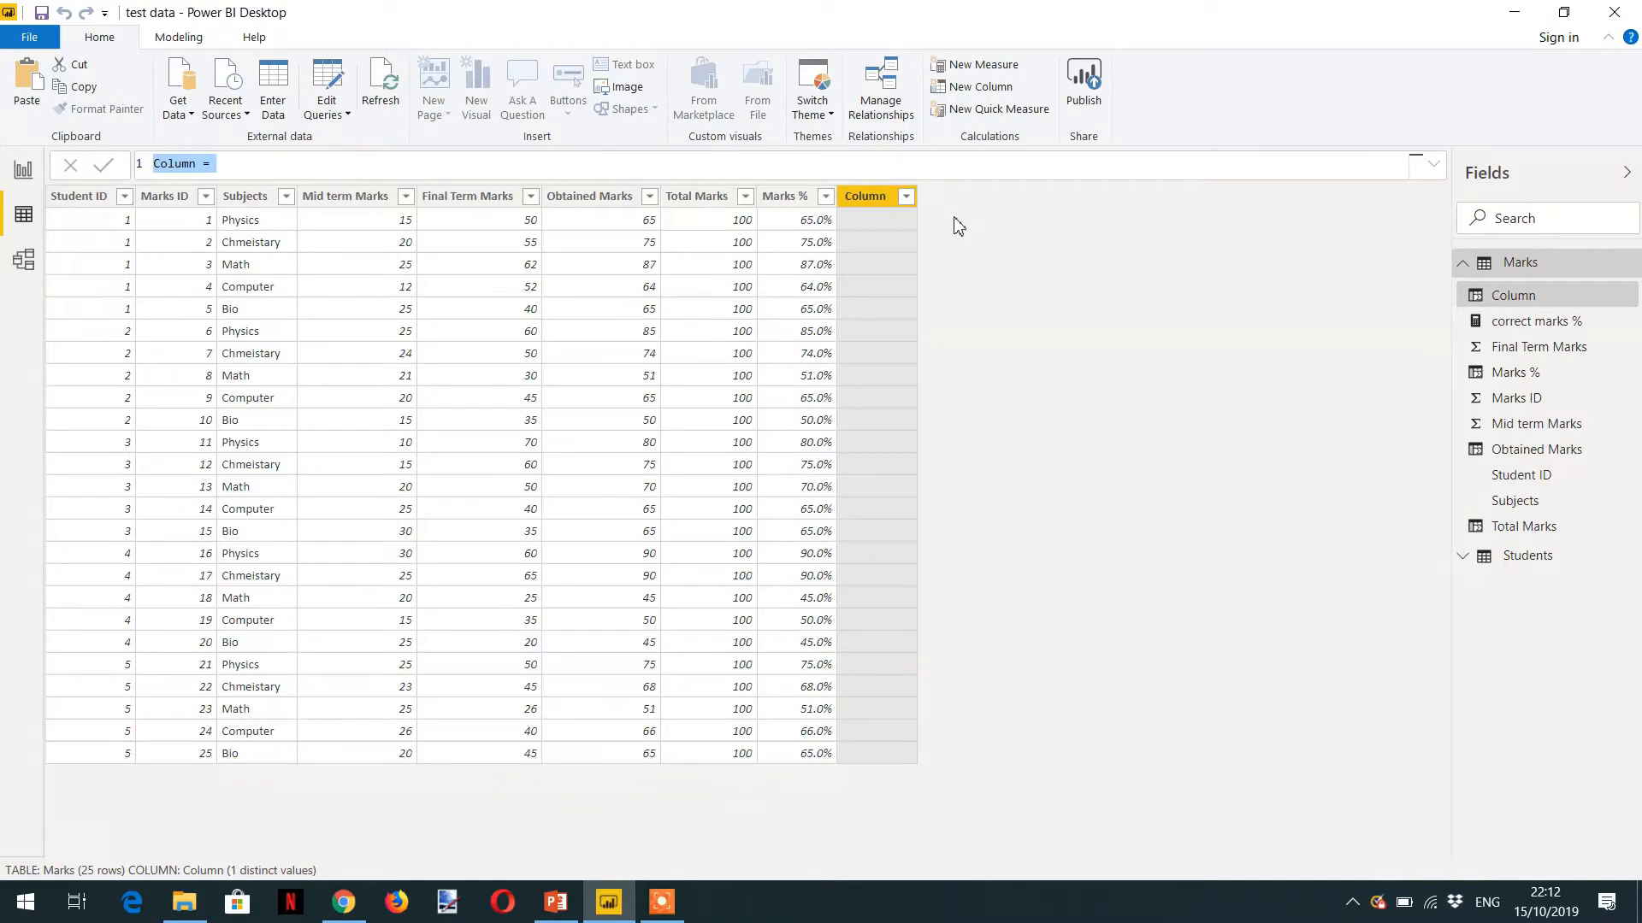
click(195, 164)
double_click(195, 164)
text(G)
text(IF)
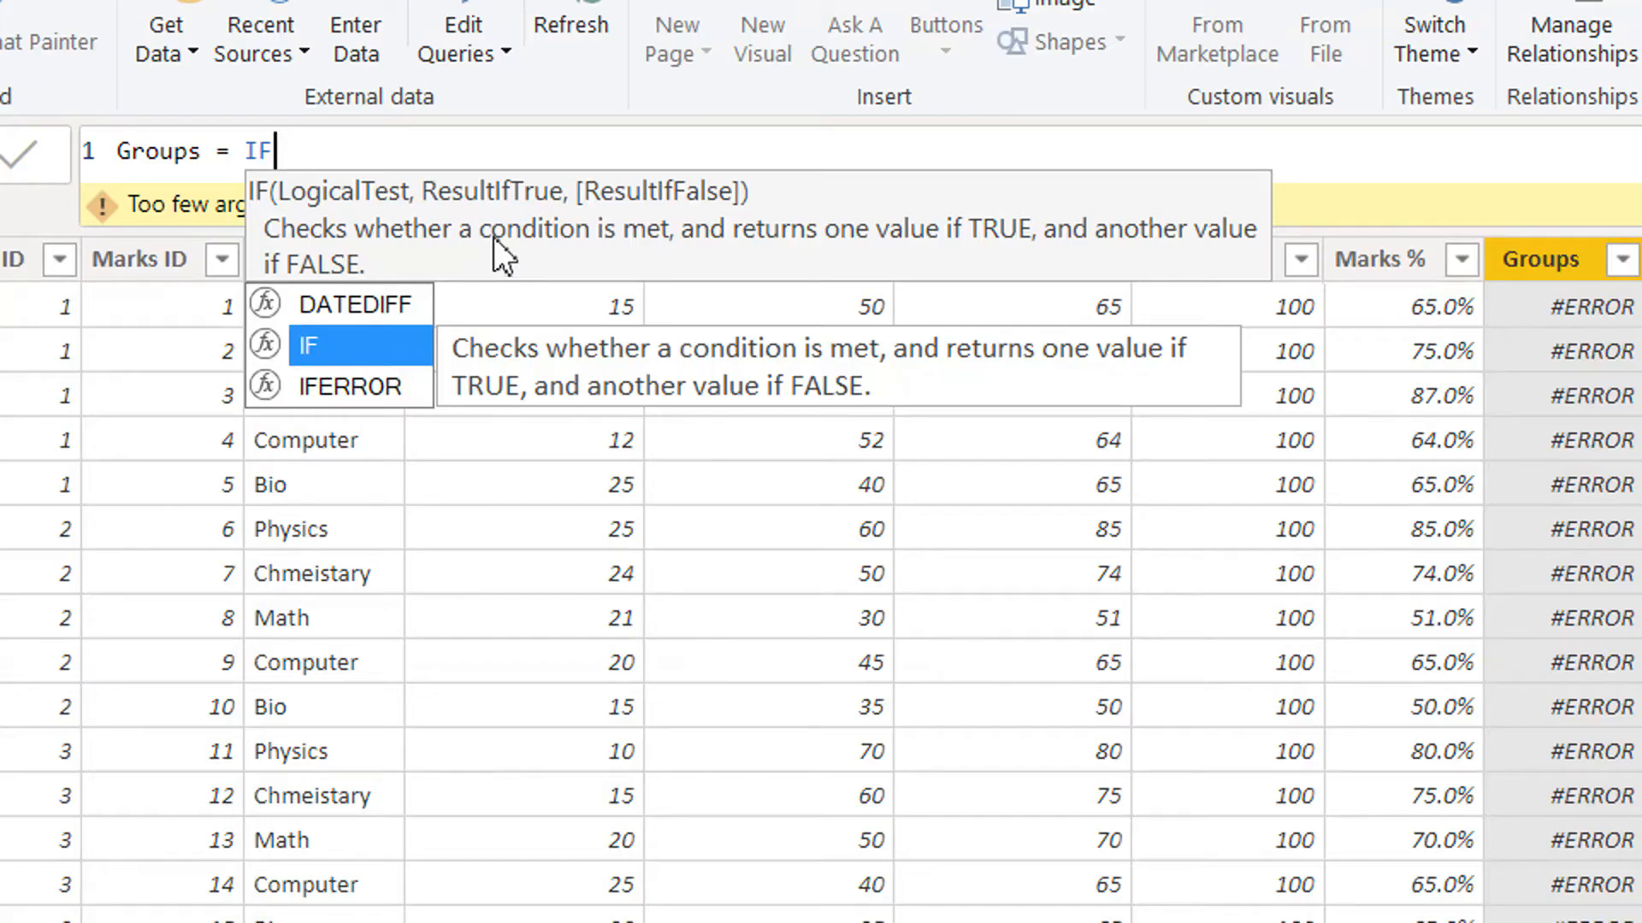
text((or)
key(BackSpace)
key(BackSpace)
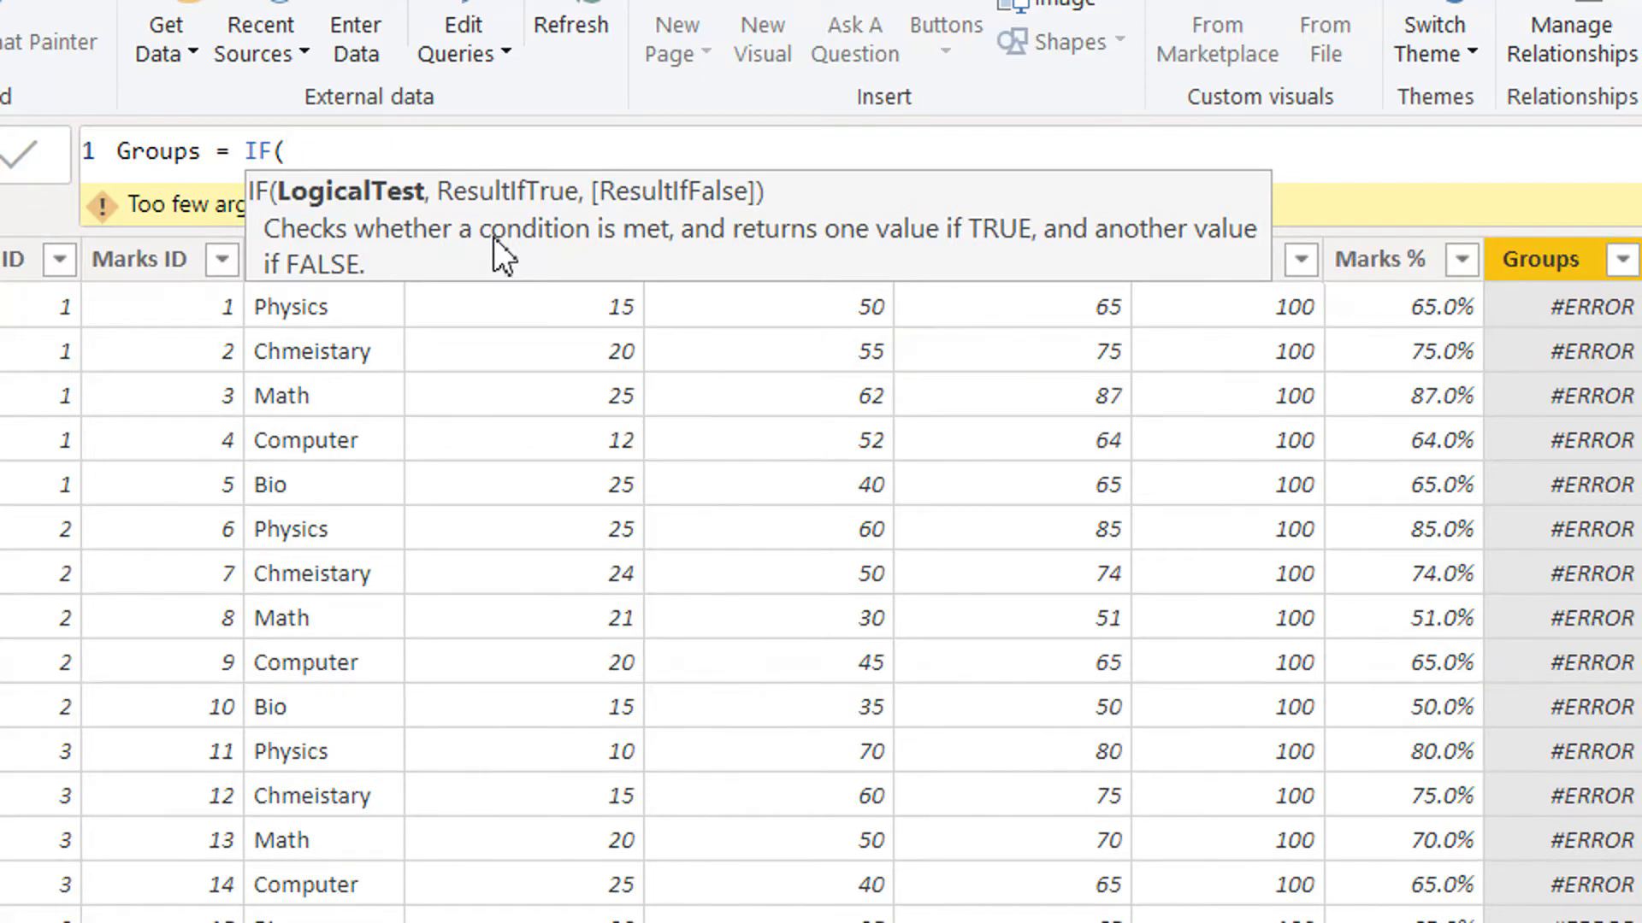
key(alt+Return)
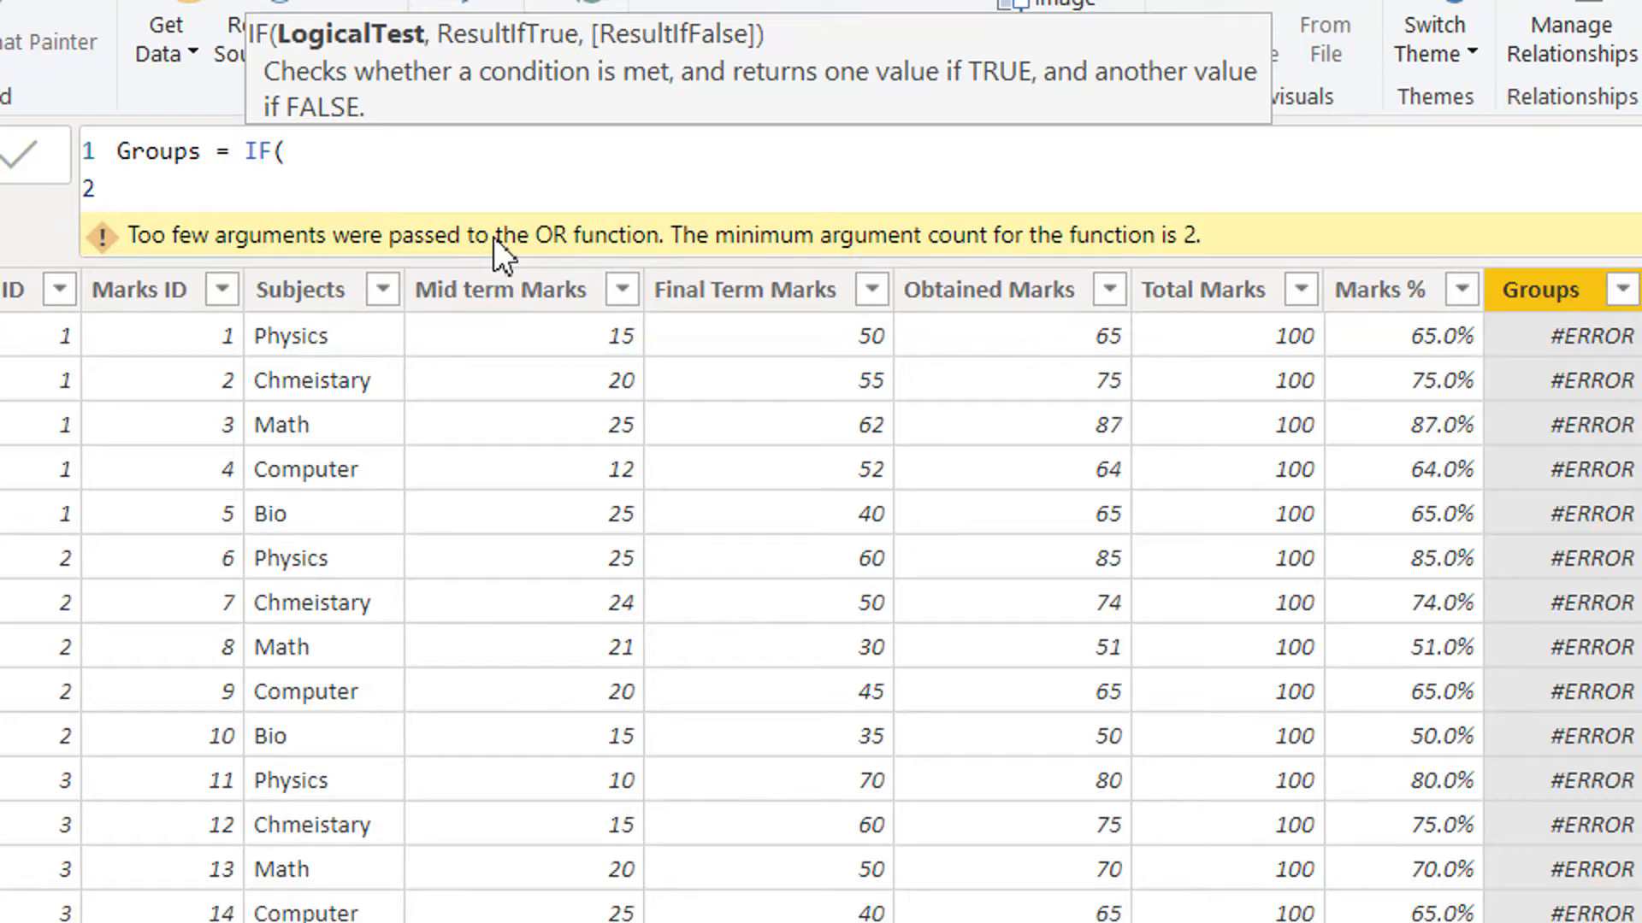
Use an OR function as the IF test in the Groups formula, with Marks[Subjects] = "Math" as its first condition
text(or)
key(Tab)
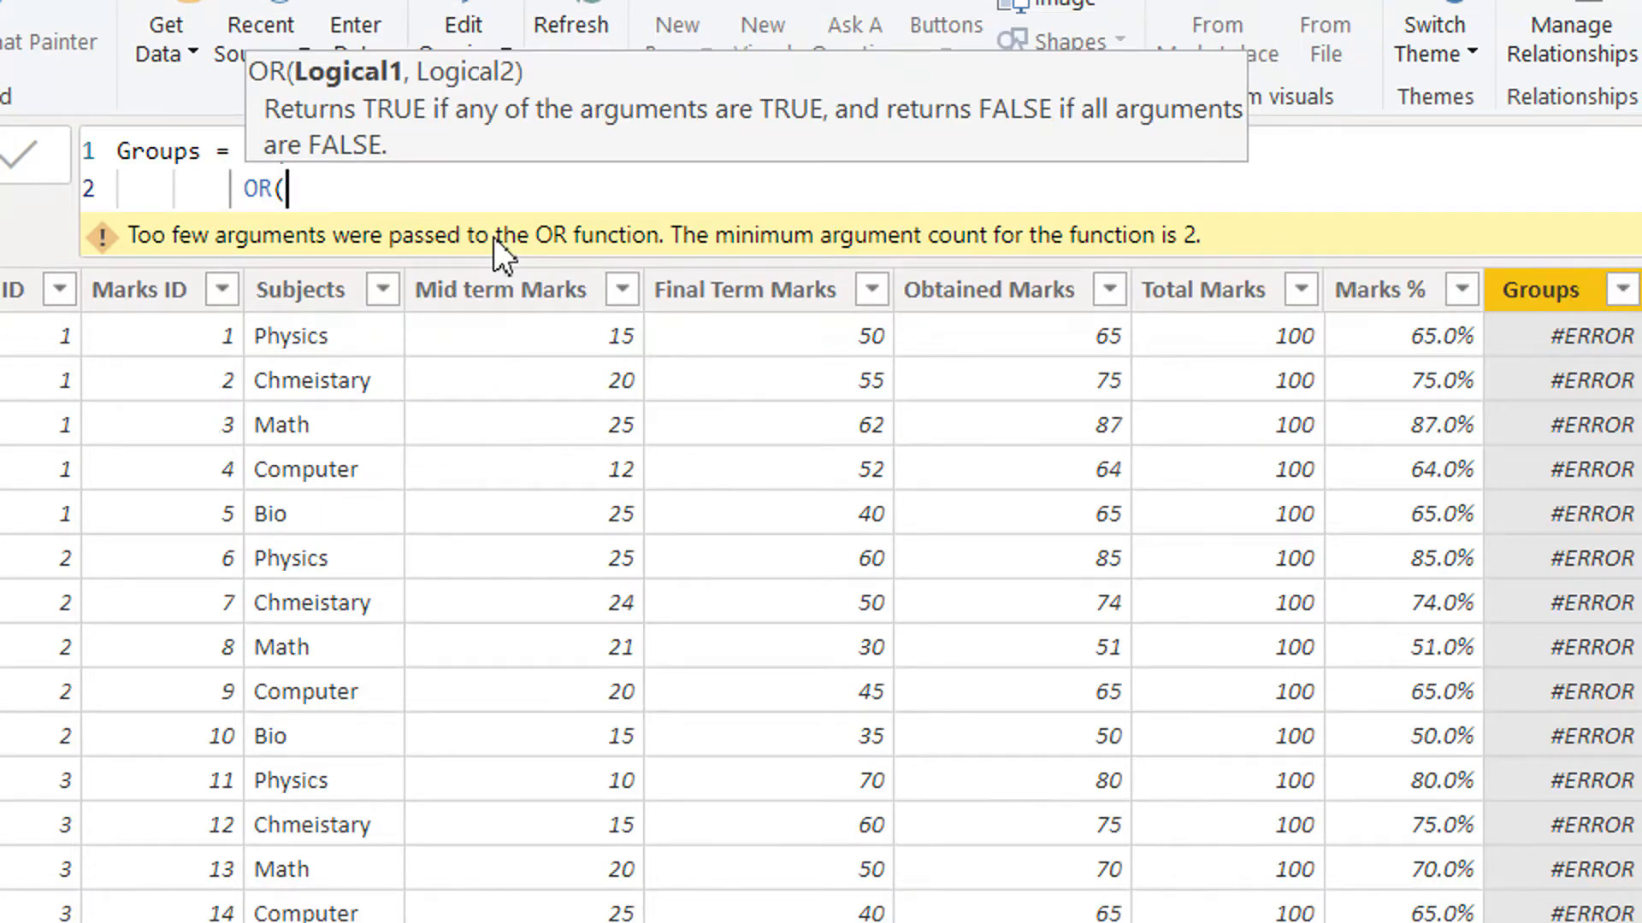
text(subj)
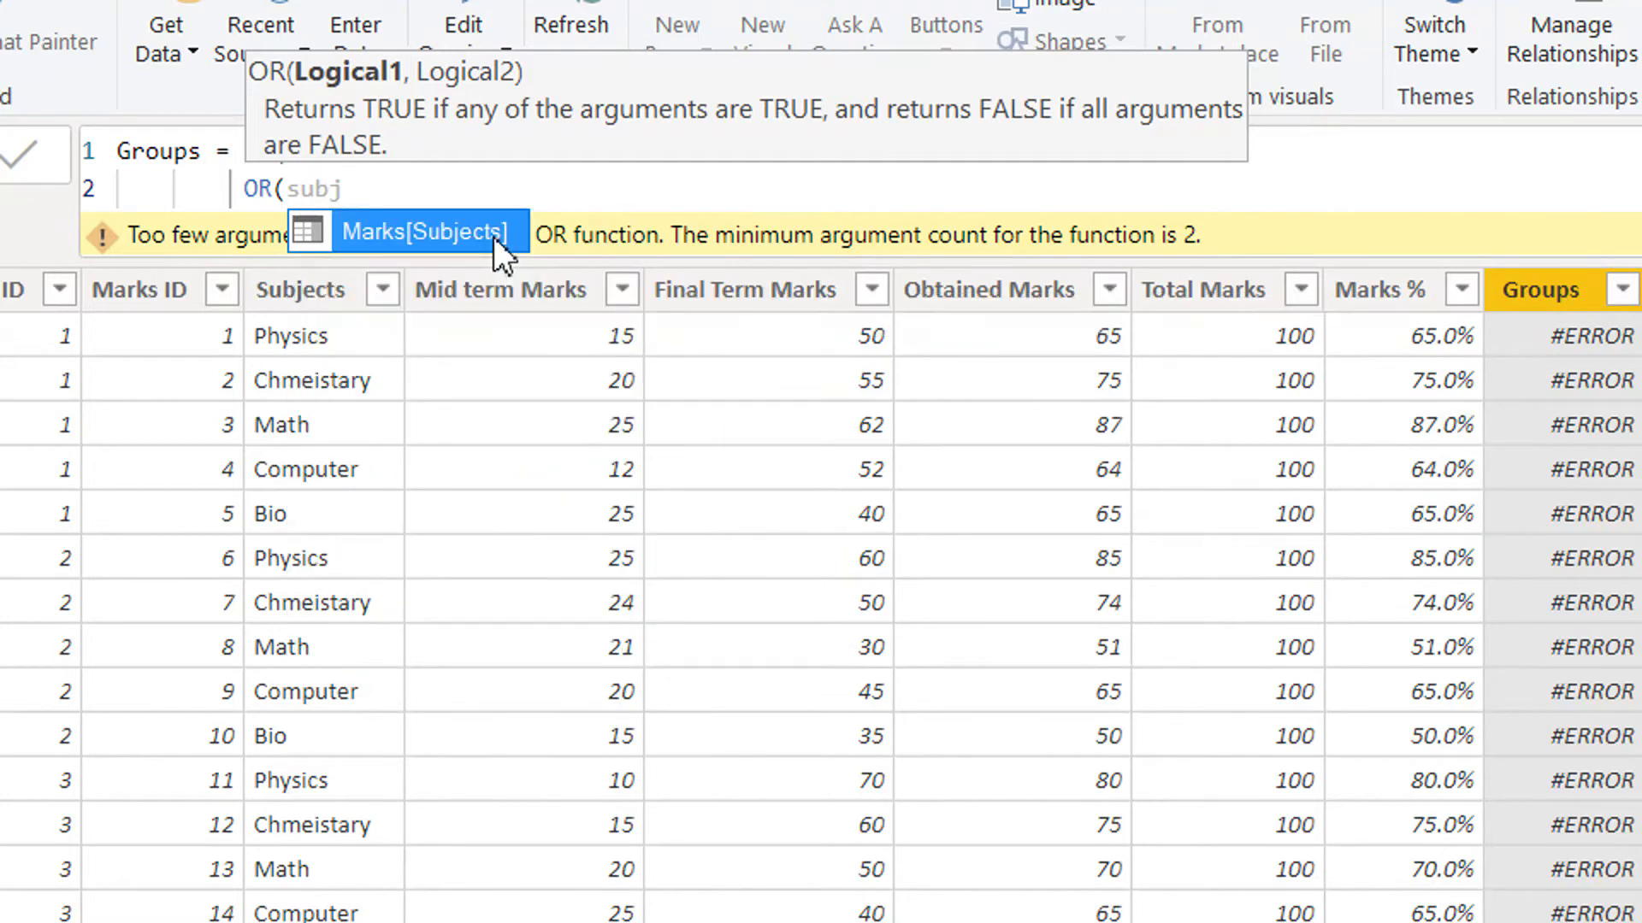
click(495, 238)
text(= )
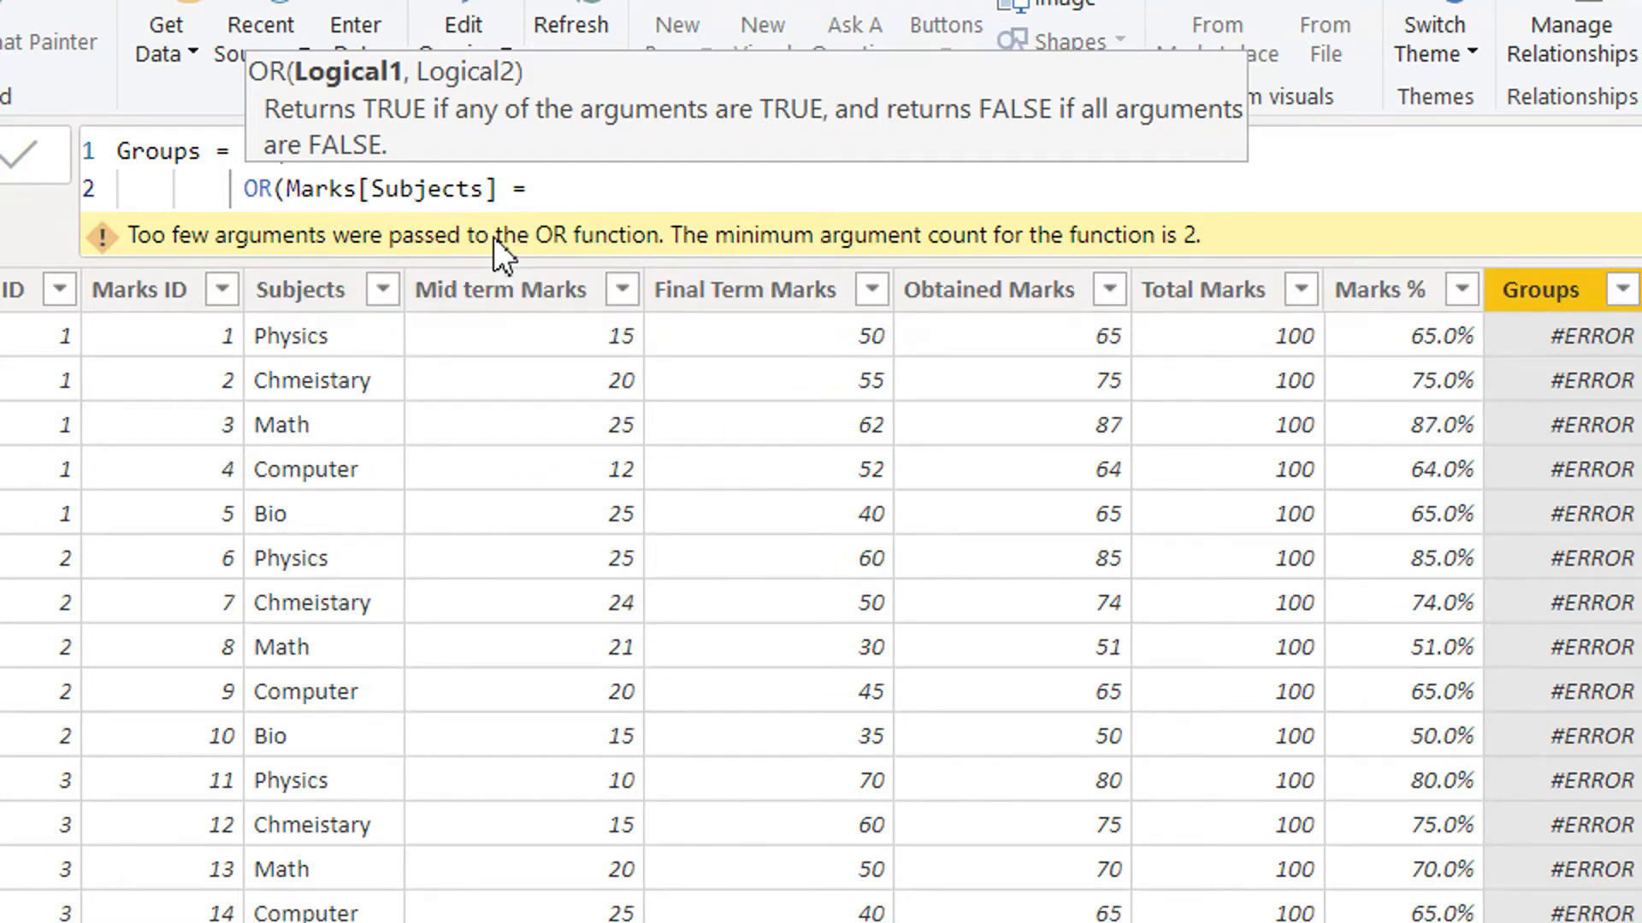
text("Math", )
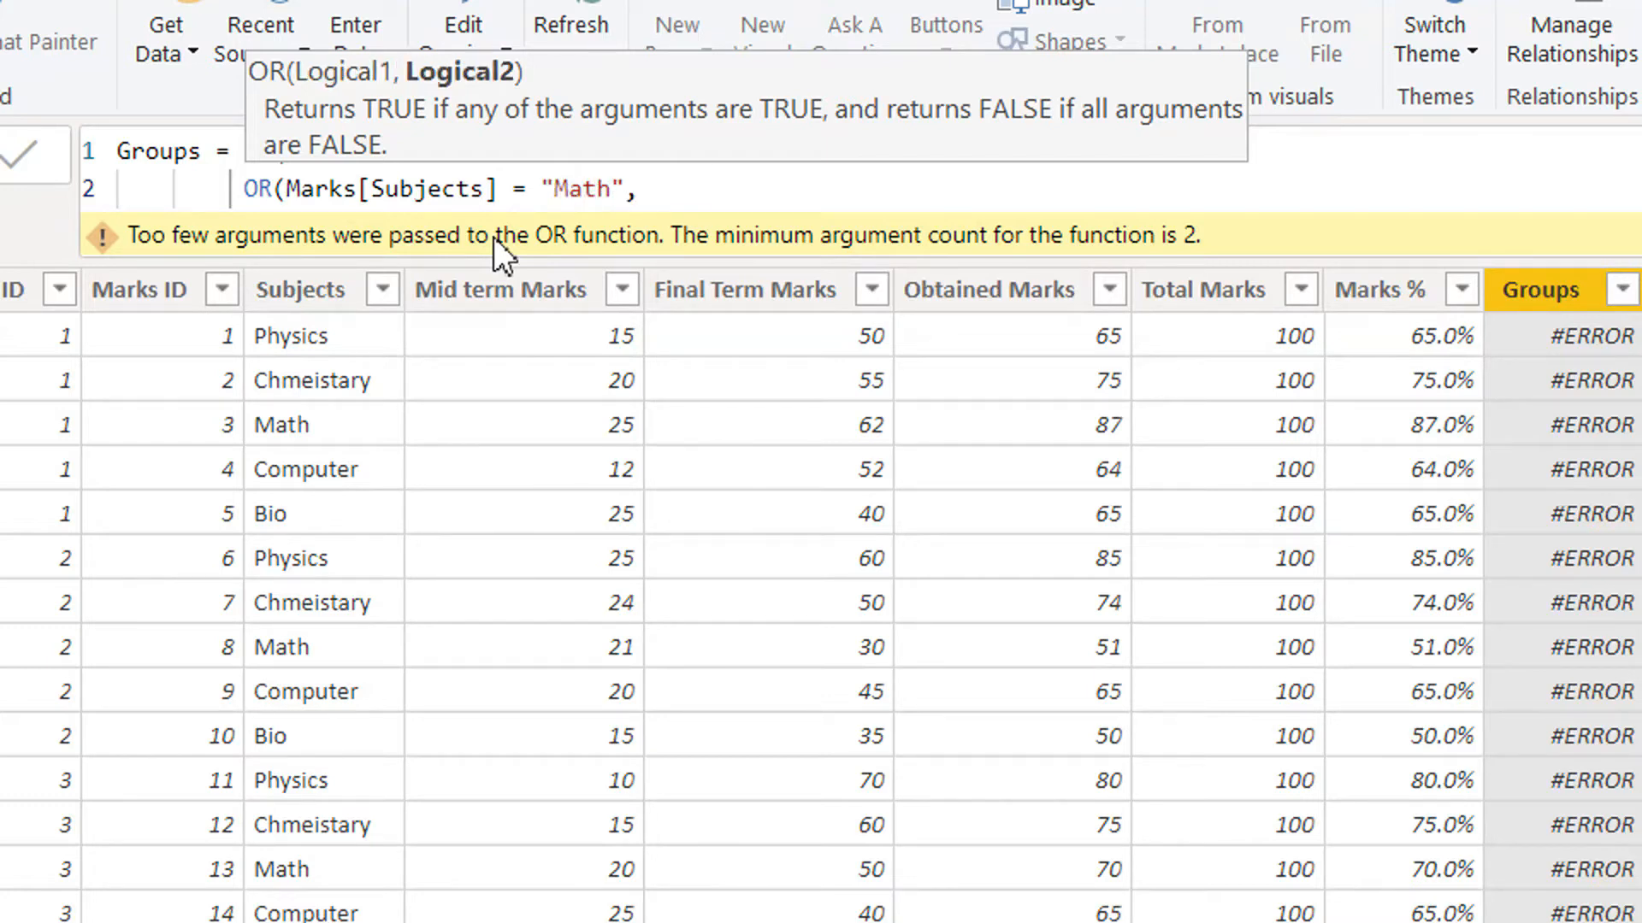
text(ub)
key(BackSpace)
key(BackSpace)
text(sub)
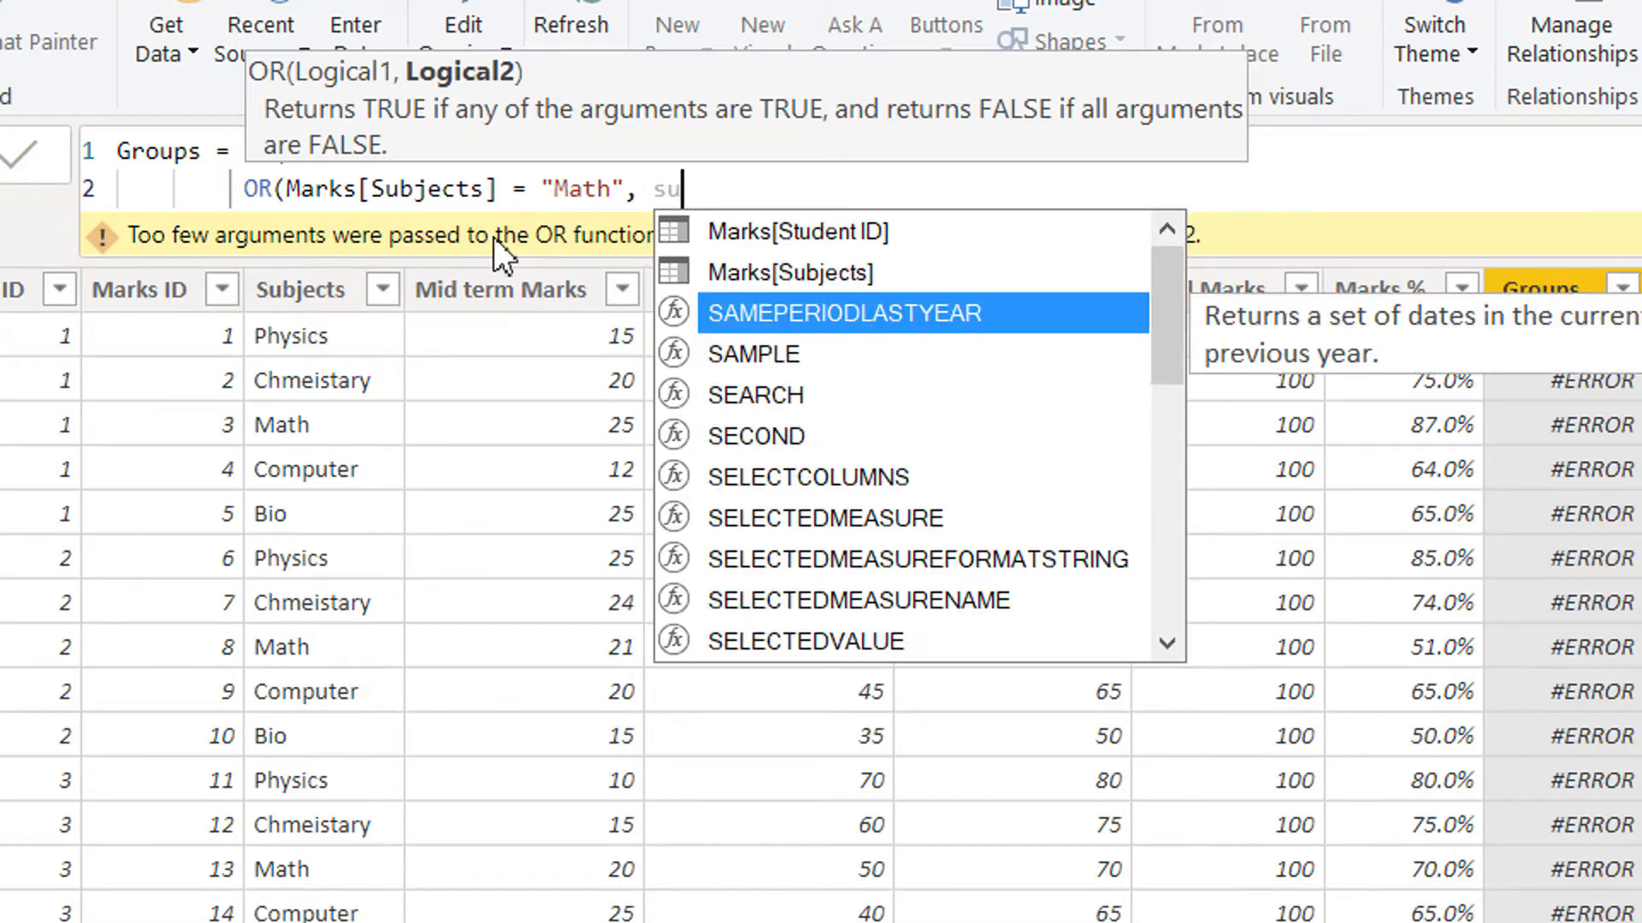
key(Tab)
key(BackSpace)
key(BackSpace)
key(BackSpace)
key(BackSpace)
key(BackSpace)
key(BackSpace)
key(BackSpace)
key(BackSpace)
key(BackSpace)
key(BackSpace)
key(BackSpace)
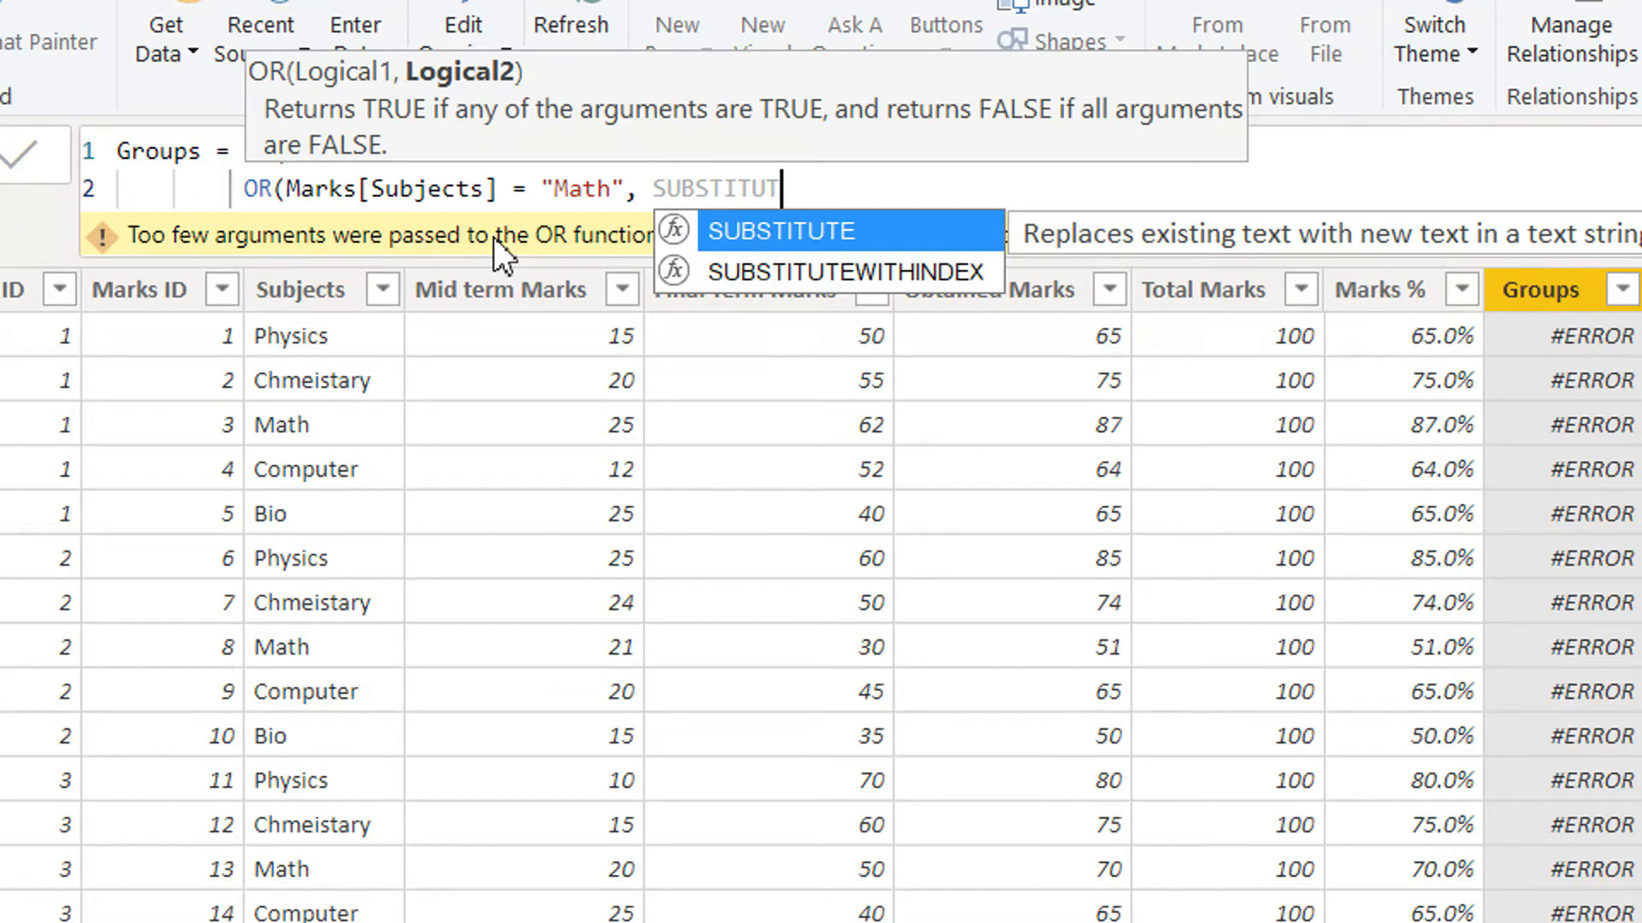
Add Marks[Subjects] = "Physics" as the second OR condition and close the OR function
text(s[Subj)
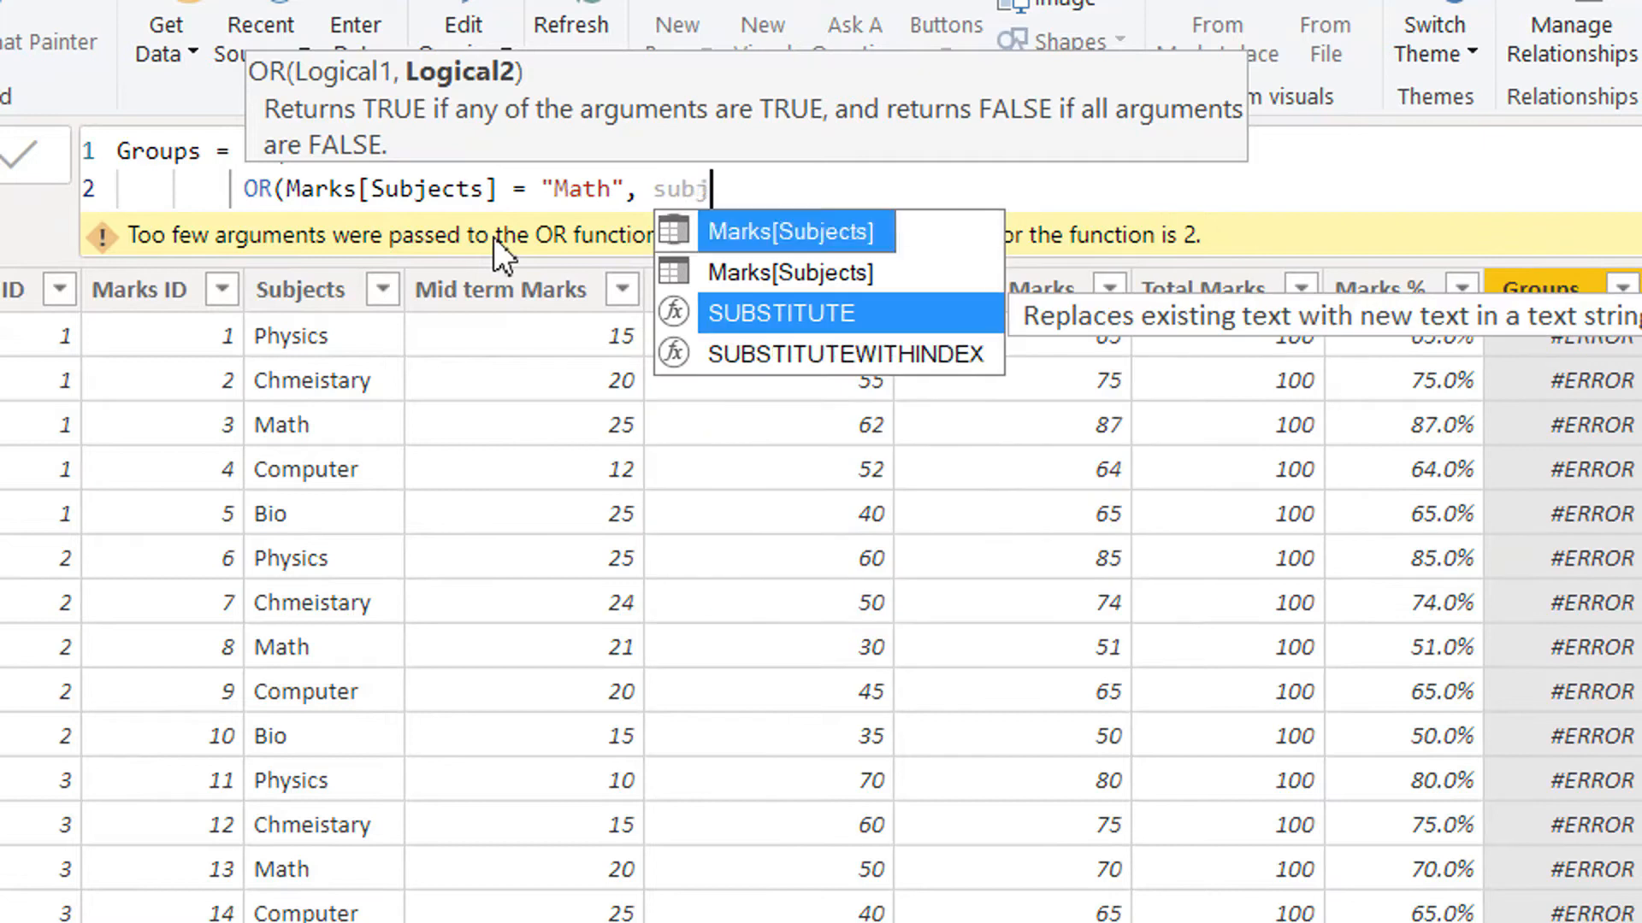
key(Tab)
text(= )
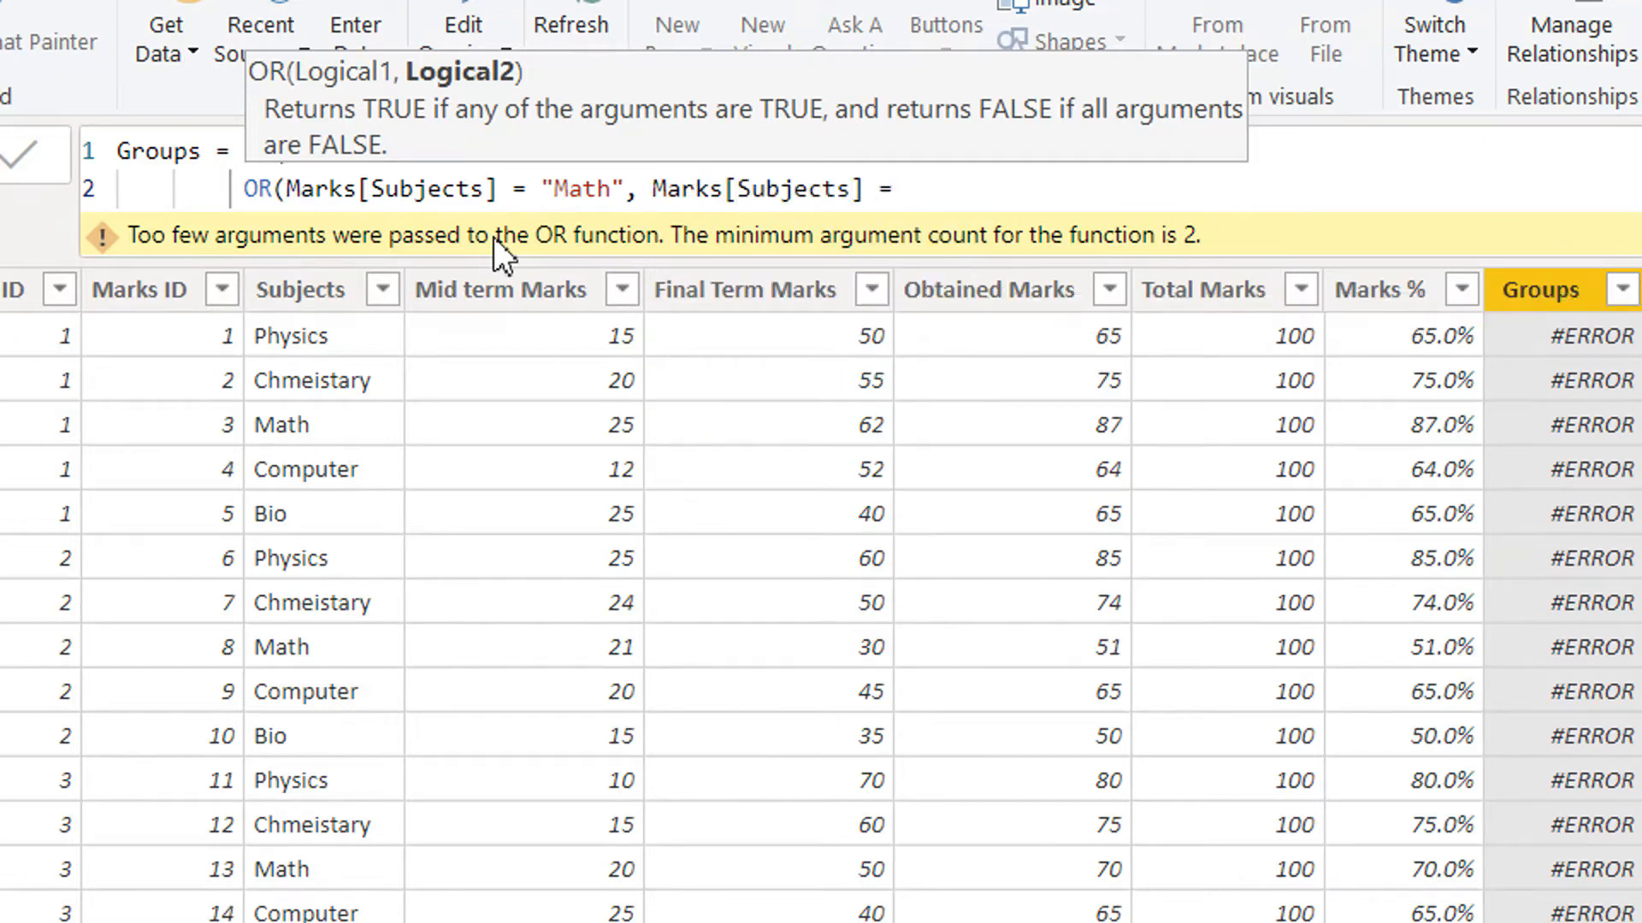
text(P)
key(BackSpace)
text(""Physics))
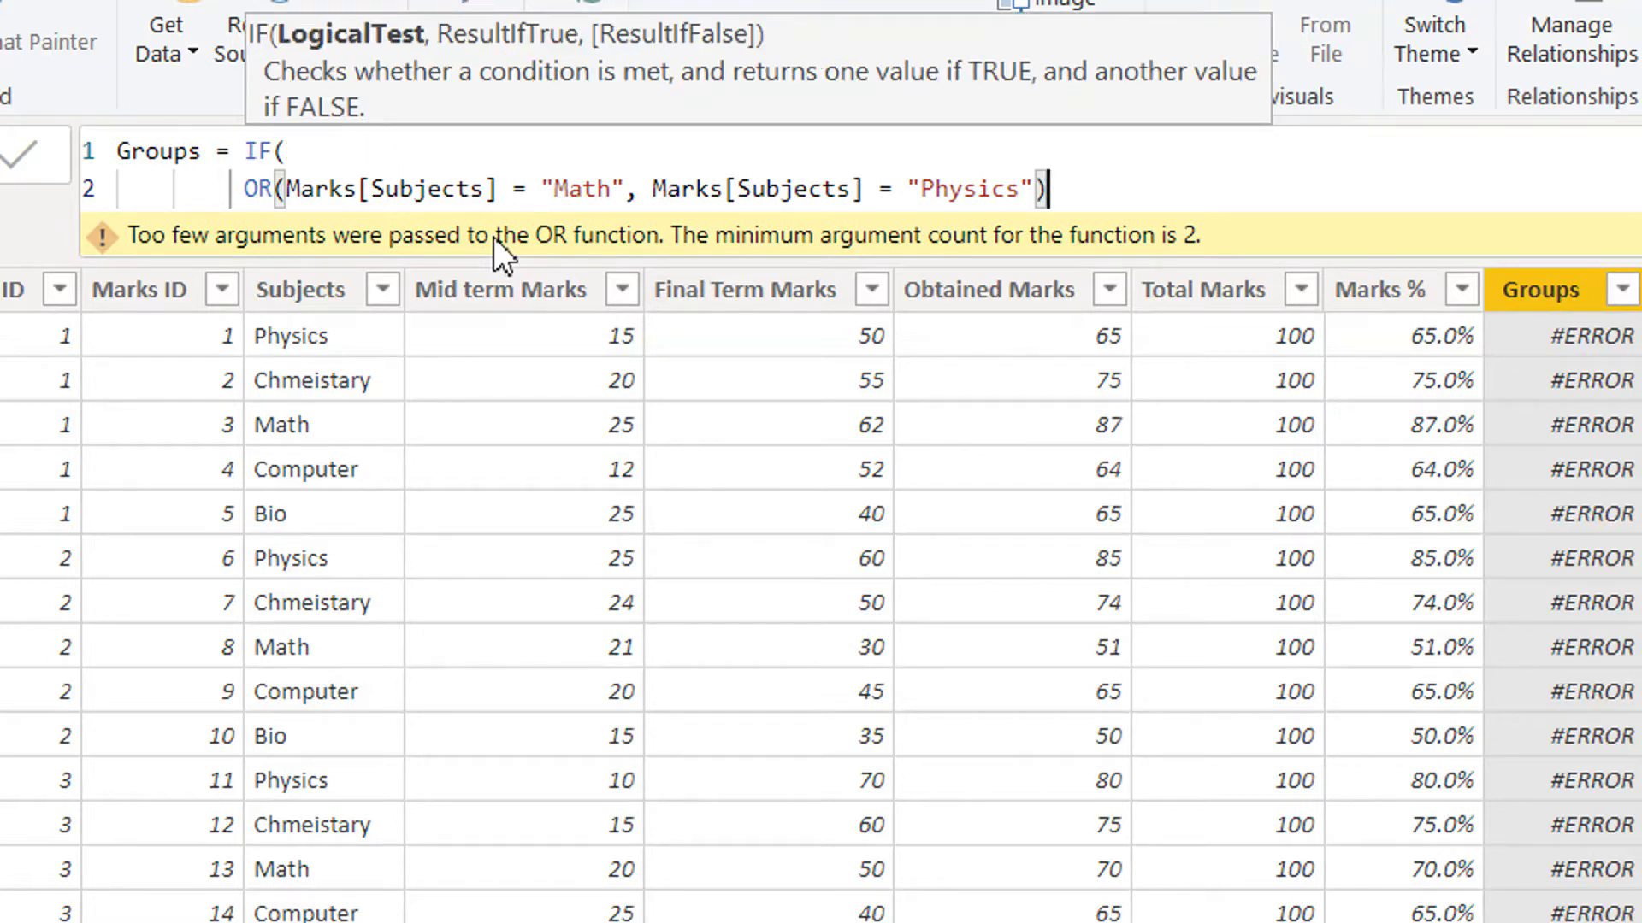
Set the IF results to "Group-1" when true and "Group-0" when false, and commit the Groups formula
text(,)
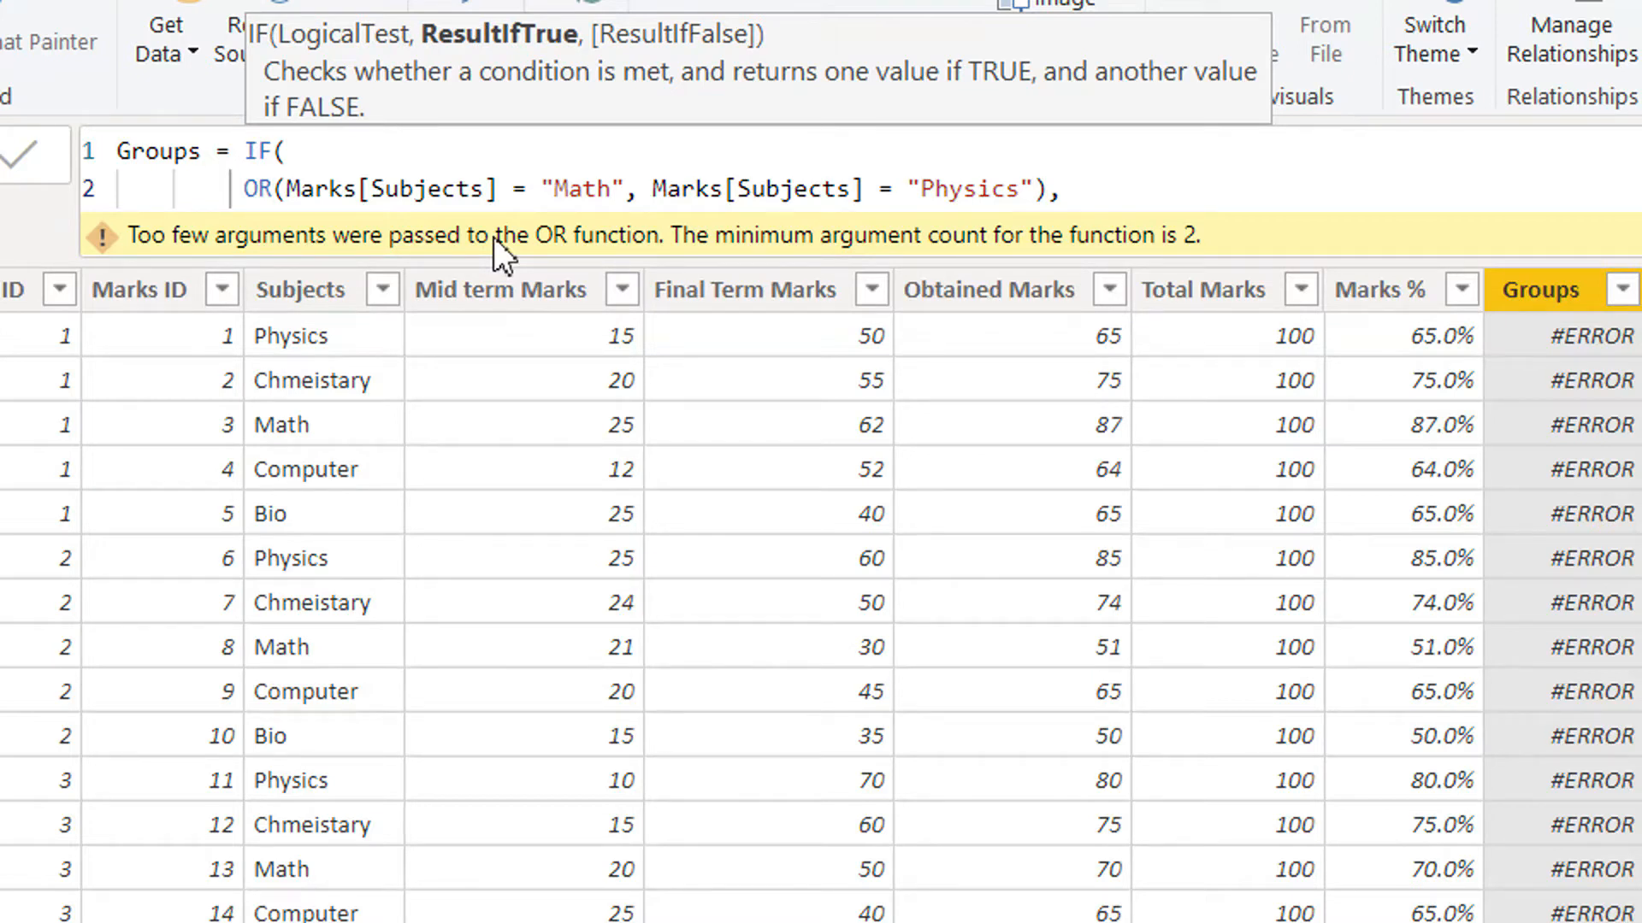
text(""Group-1,)
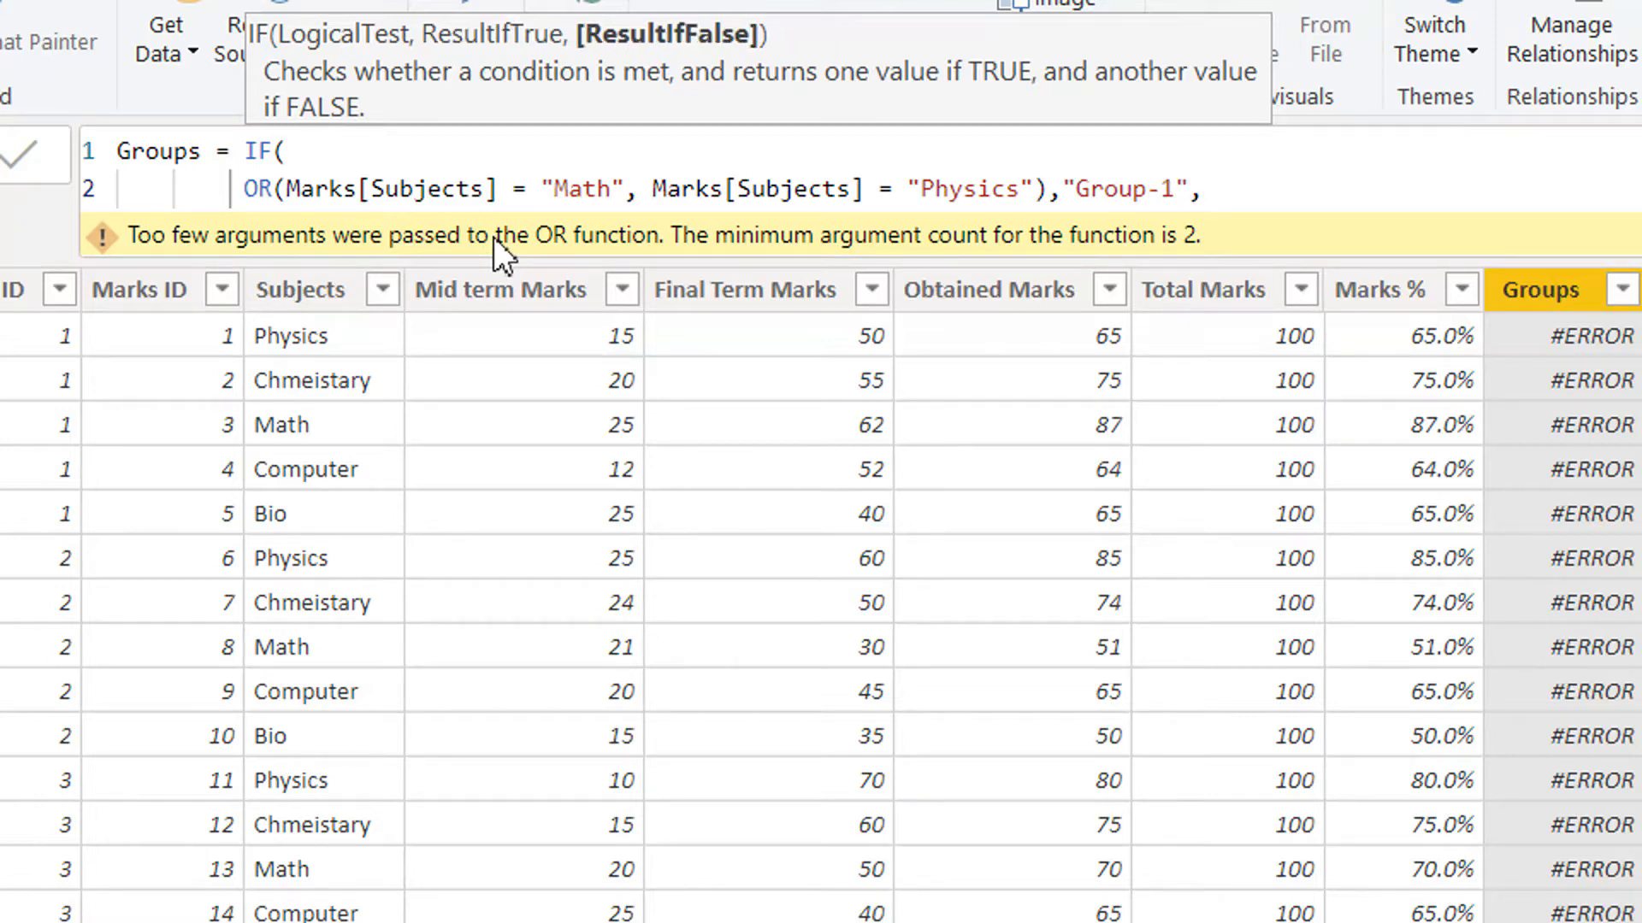
text(""Group-0))
key(Return)
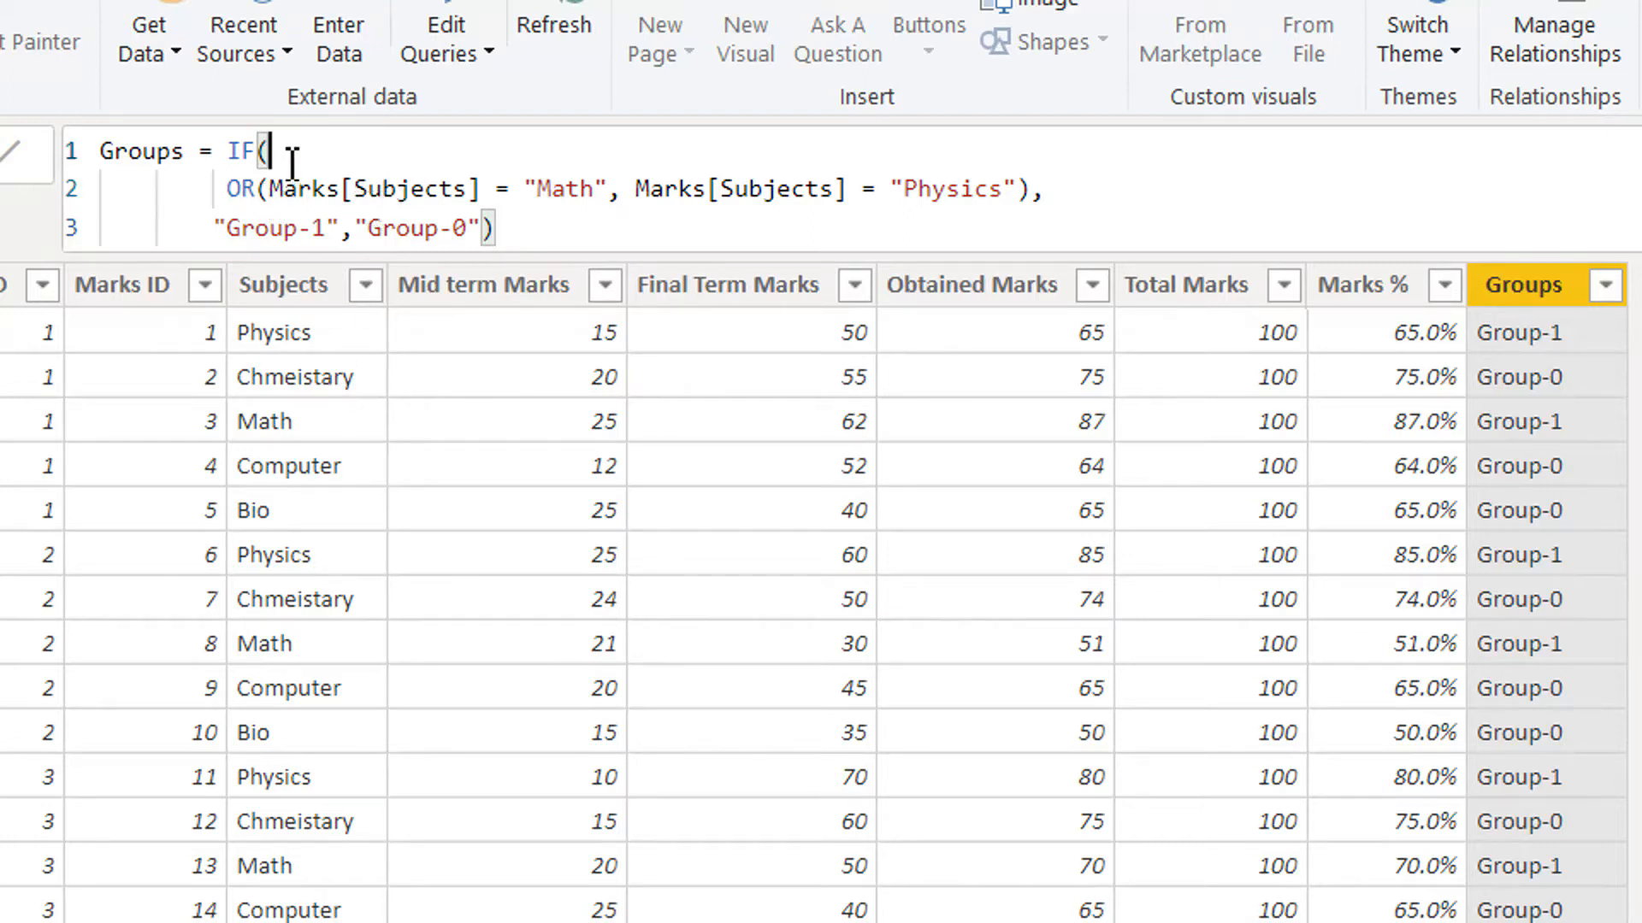
Nest the existing OR inside an outer OR with "Computer" as its second argument, and commit the formula
key(shift+Return)
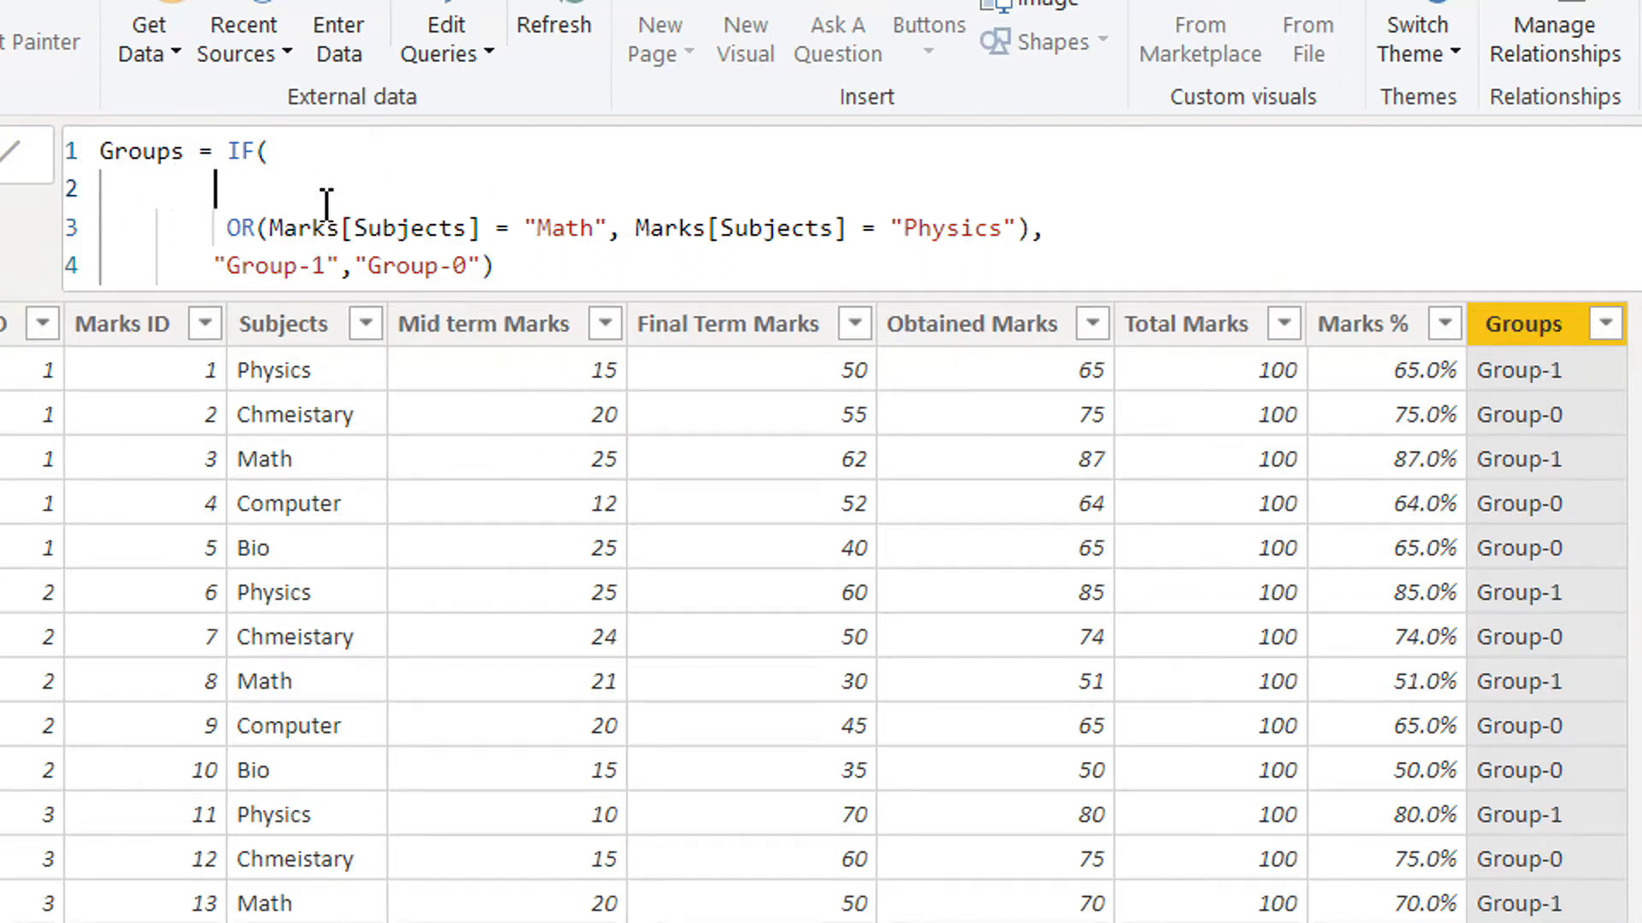
text(OR)
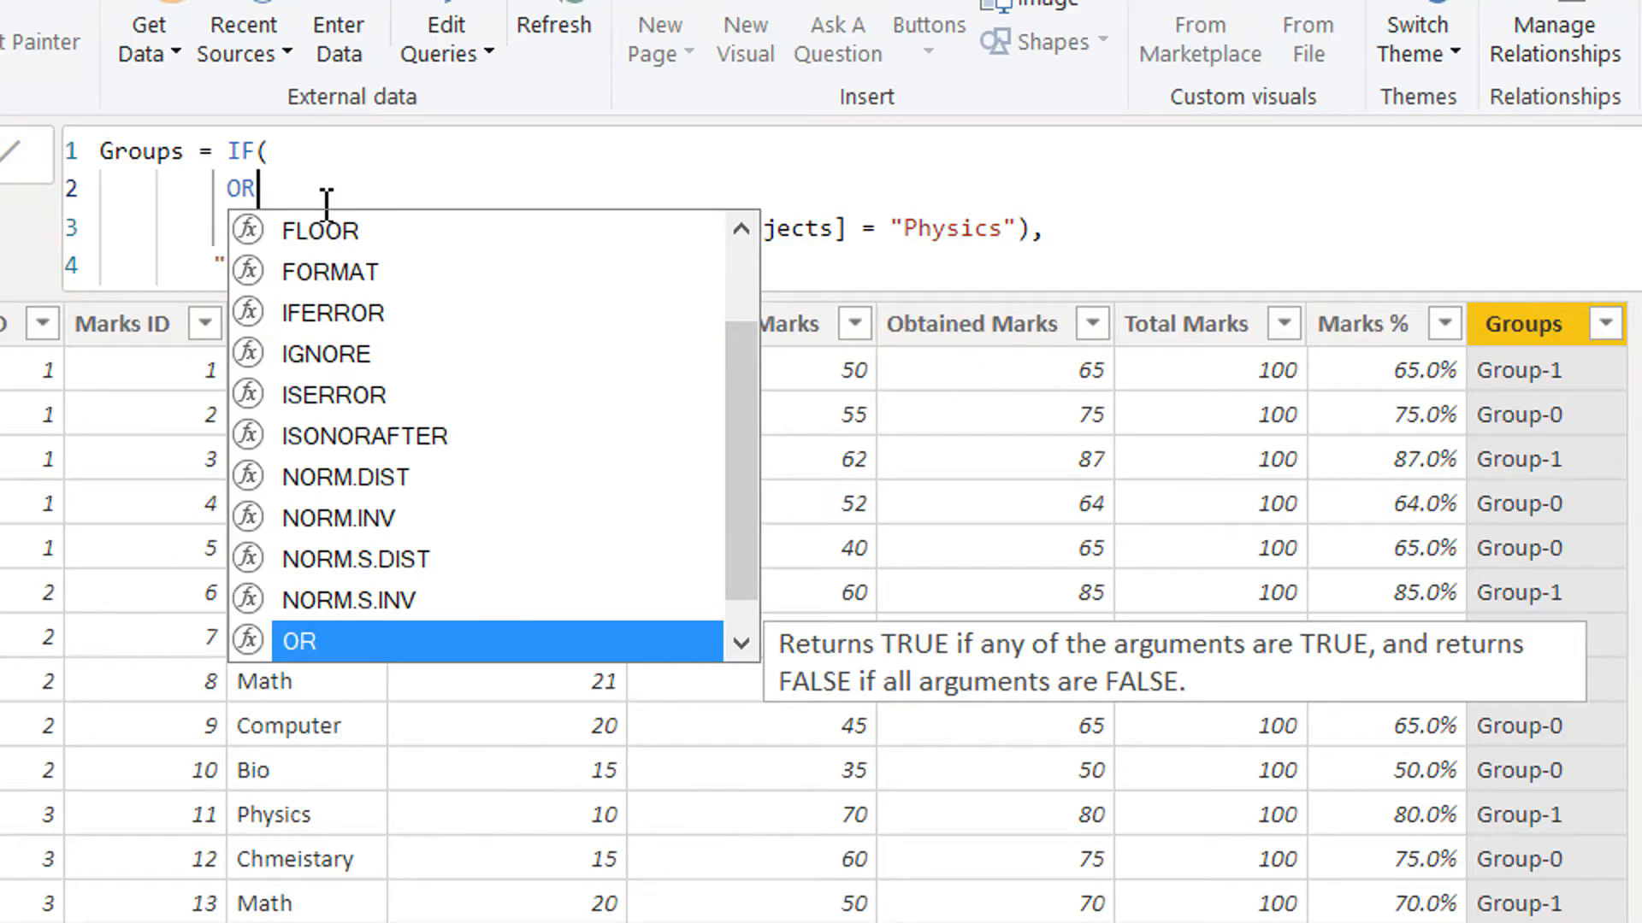
text(()
click(1112, 241)
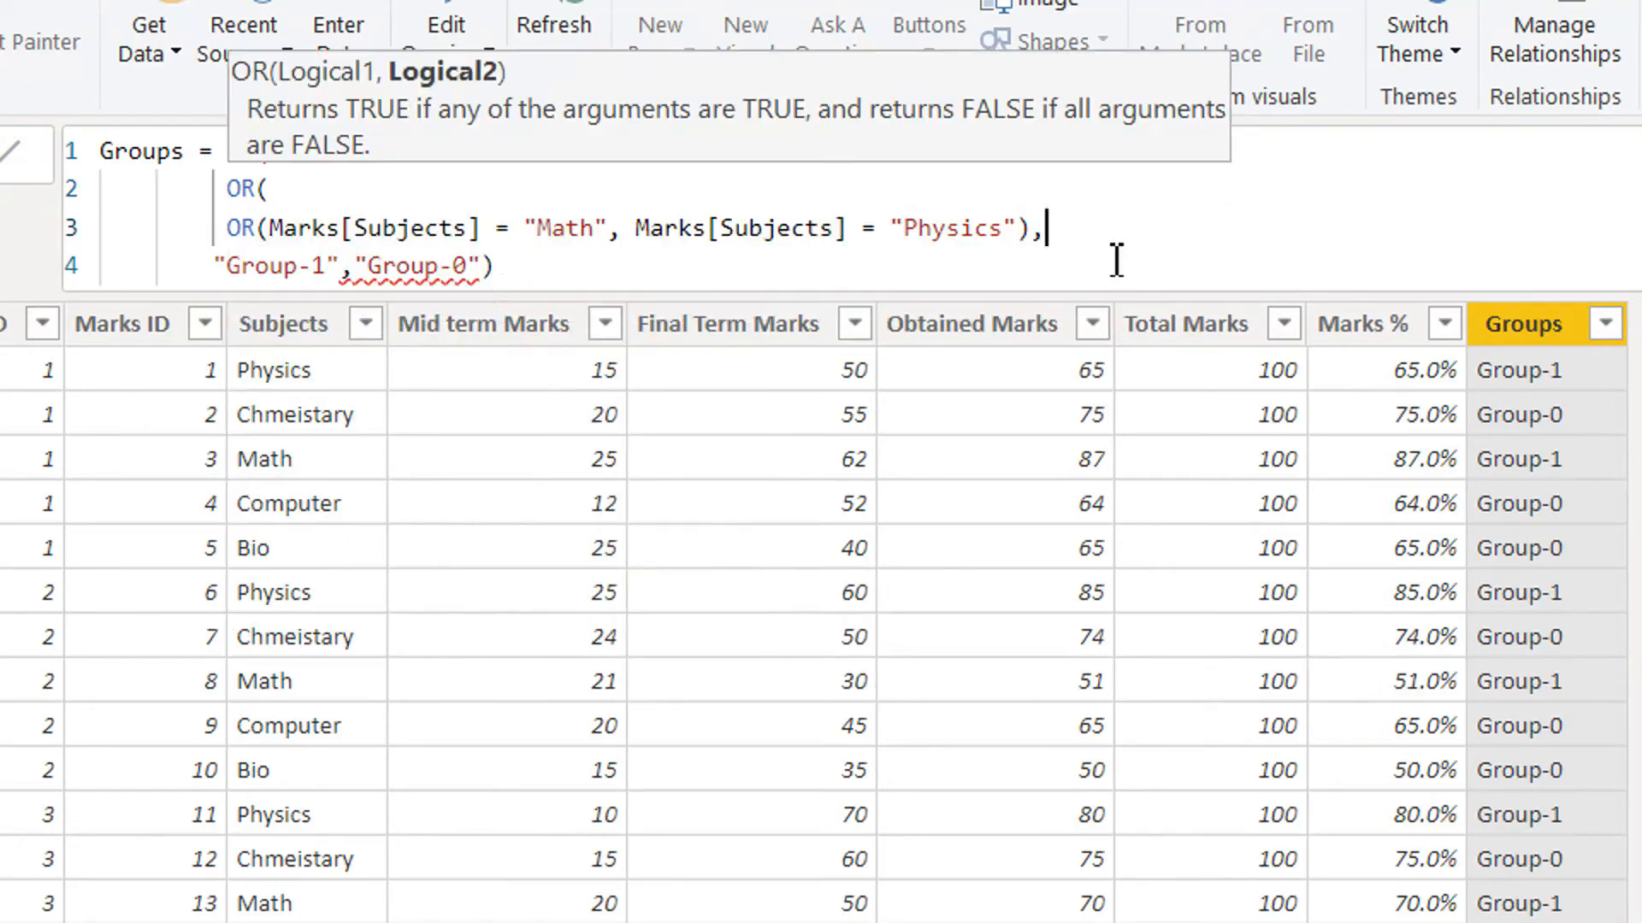
text("")
key(Left)
text(Computer)
key(Right)
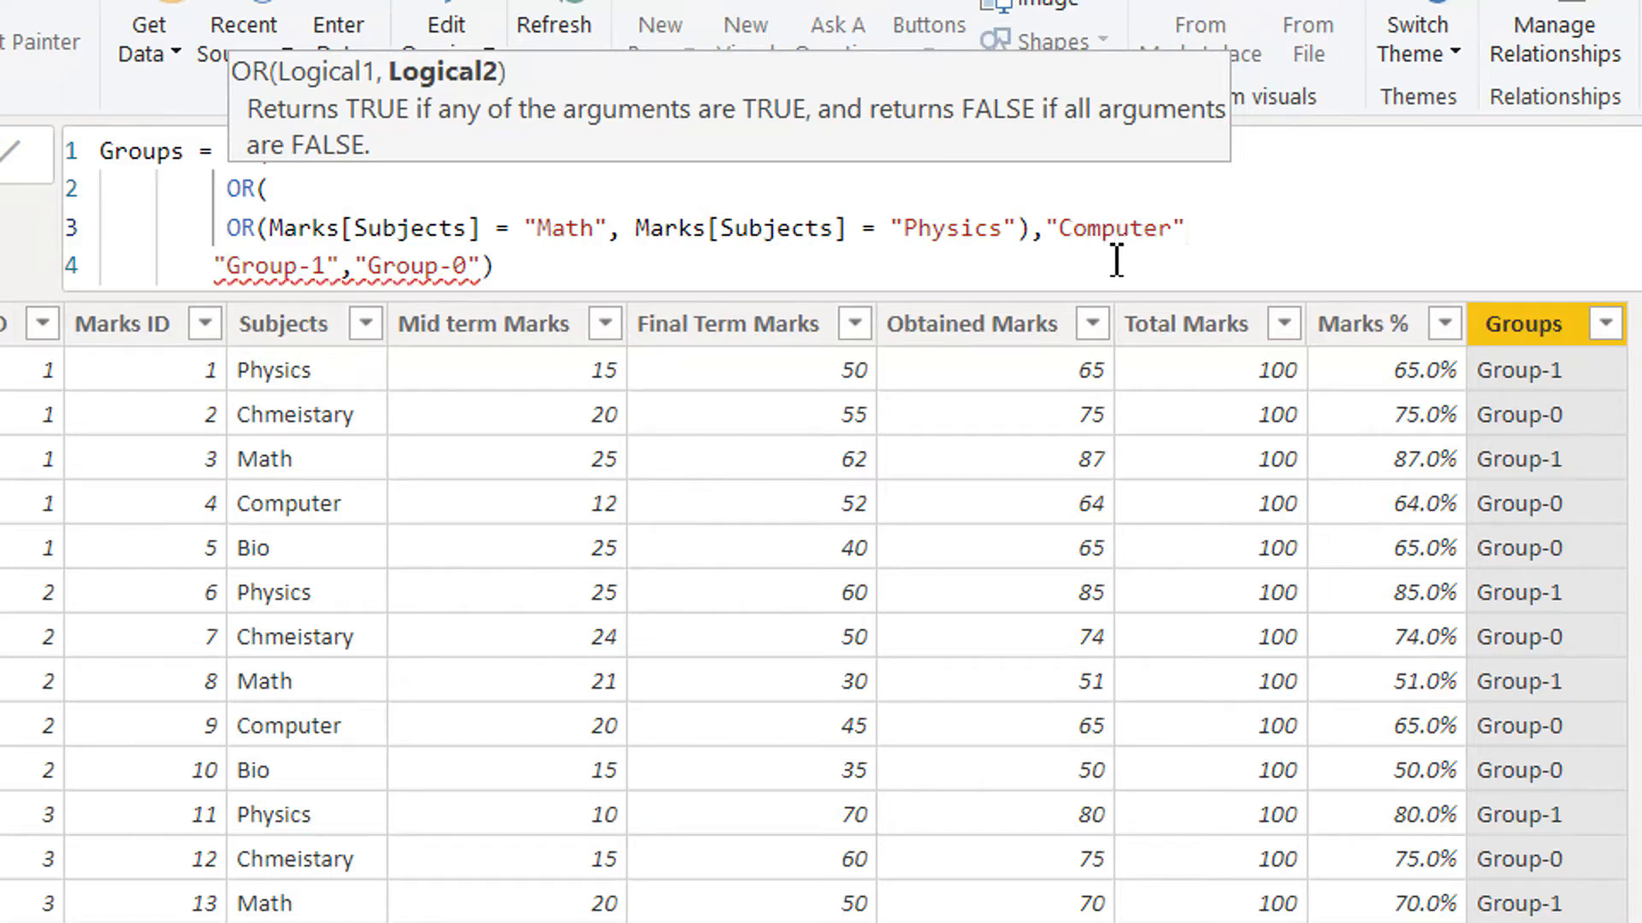
text())
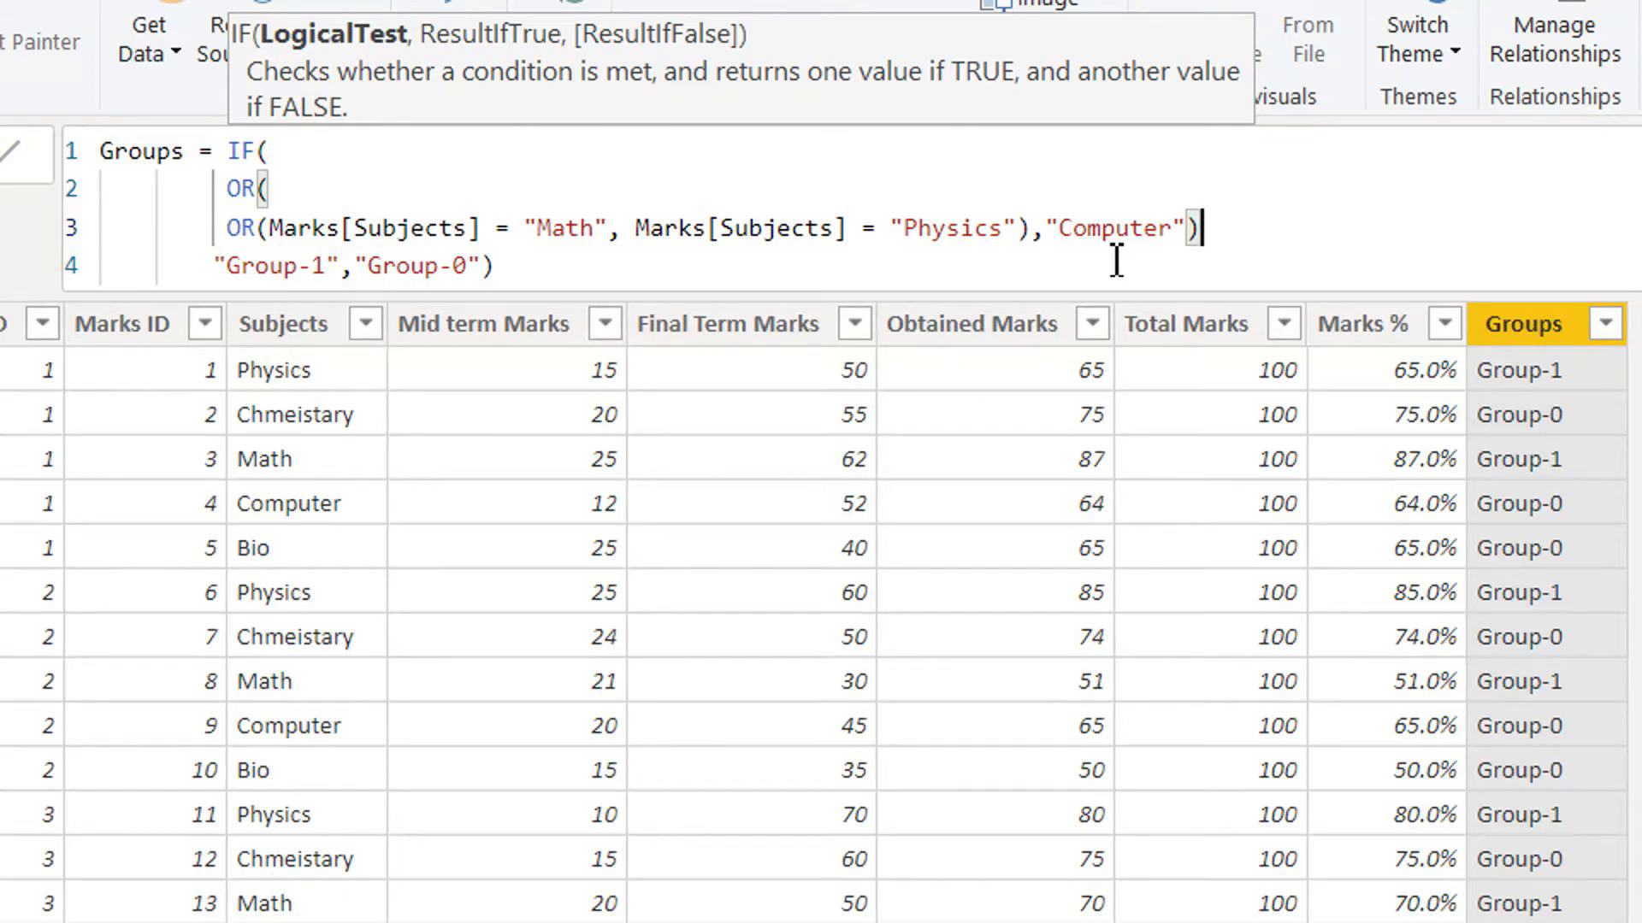
text(,)
key(Return)
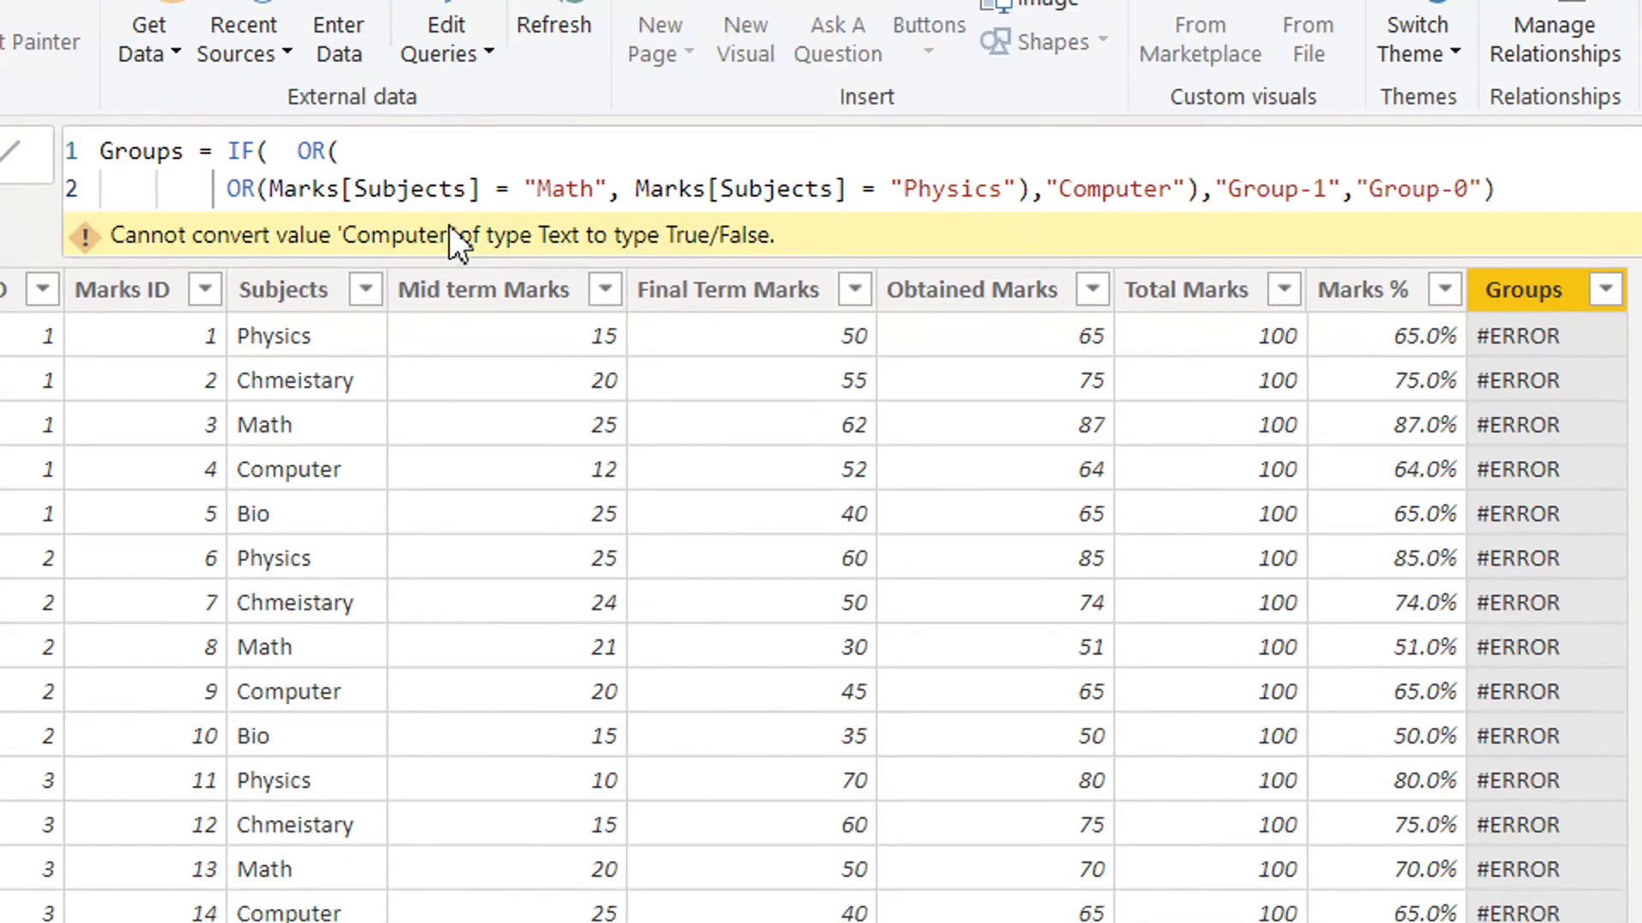
Complete the outer OR's second argument as Marks[Subjects] ="Computer" and commit the formula
text(subj)
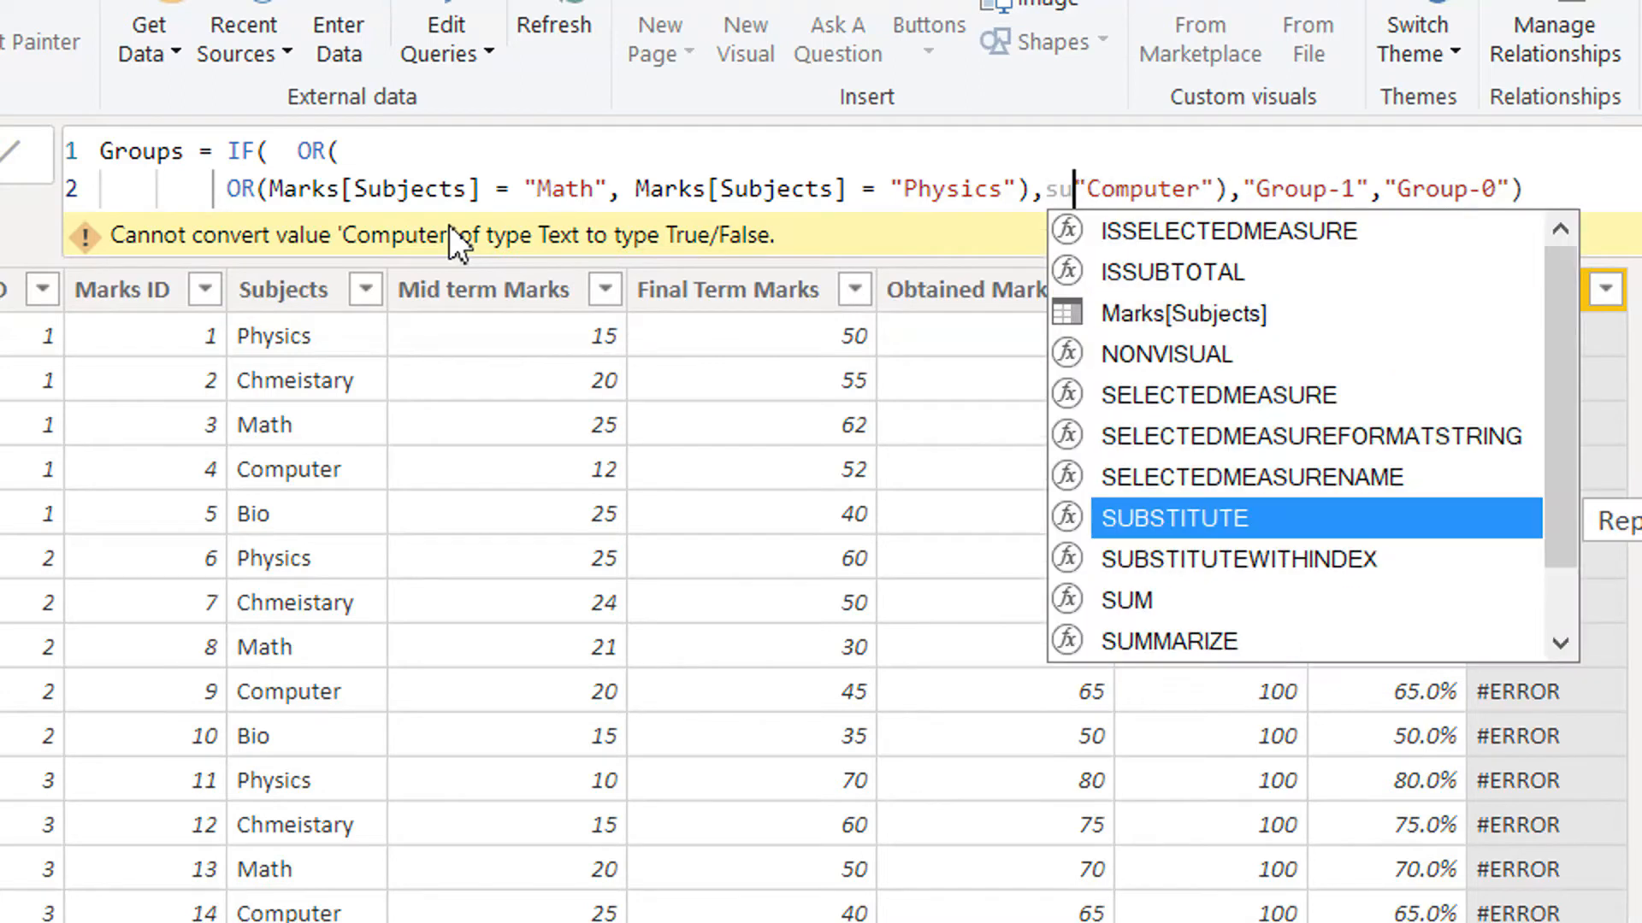
key(Tab)
text(=)
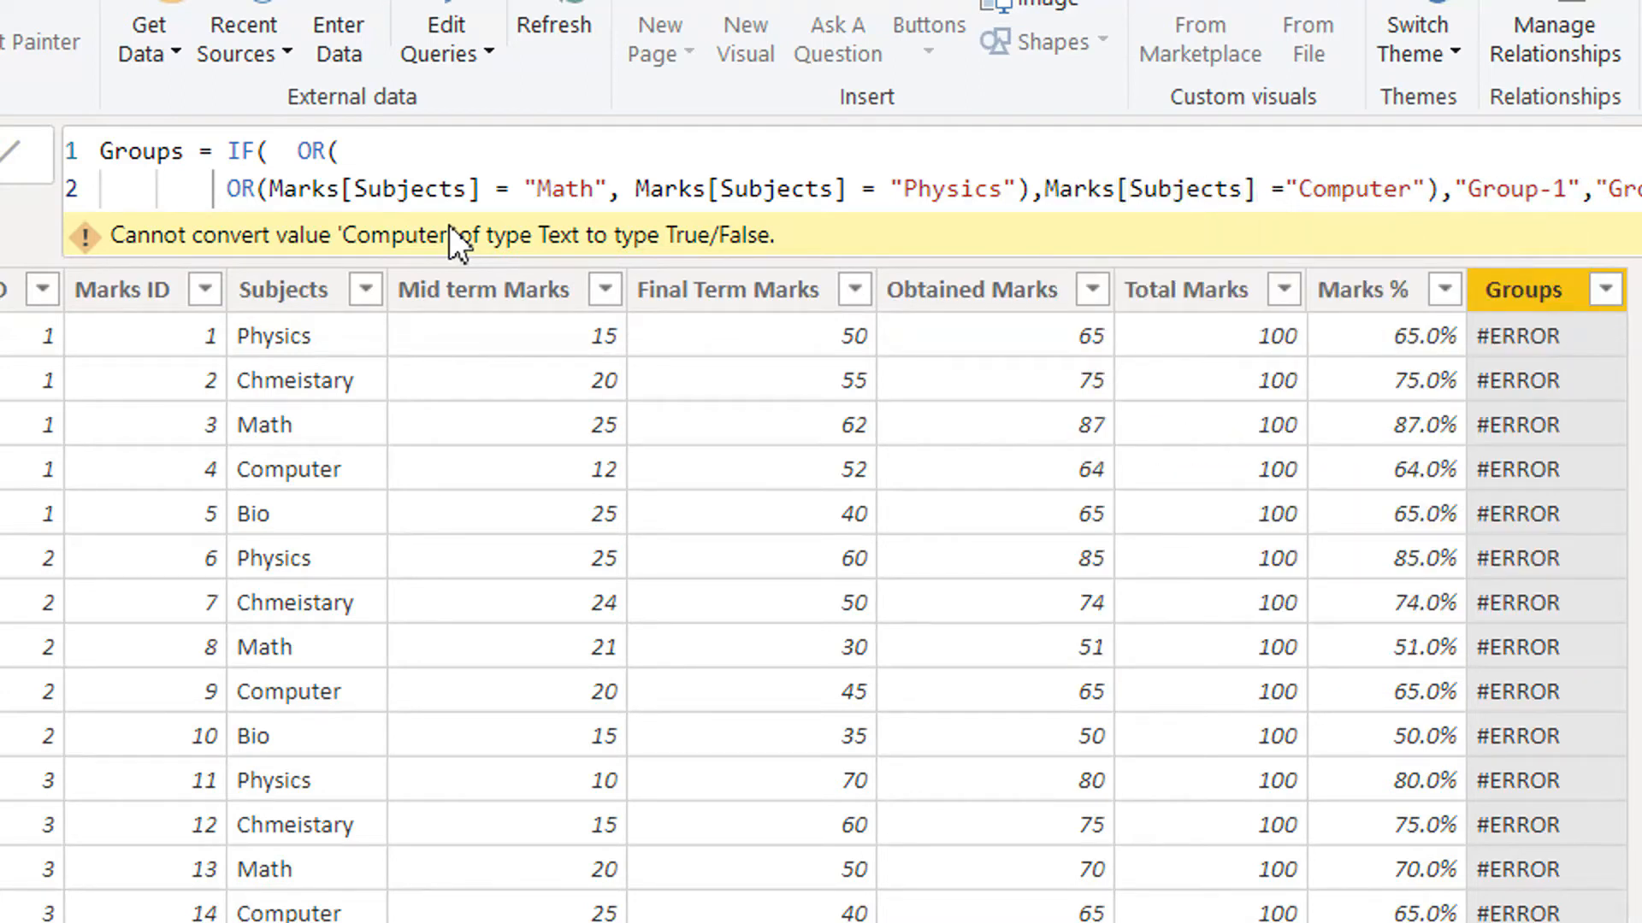
key(Return)
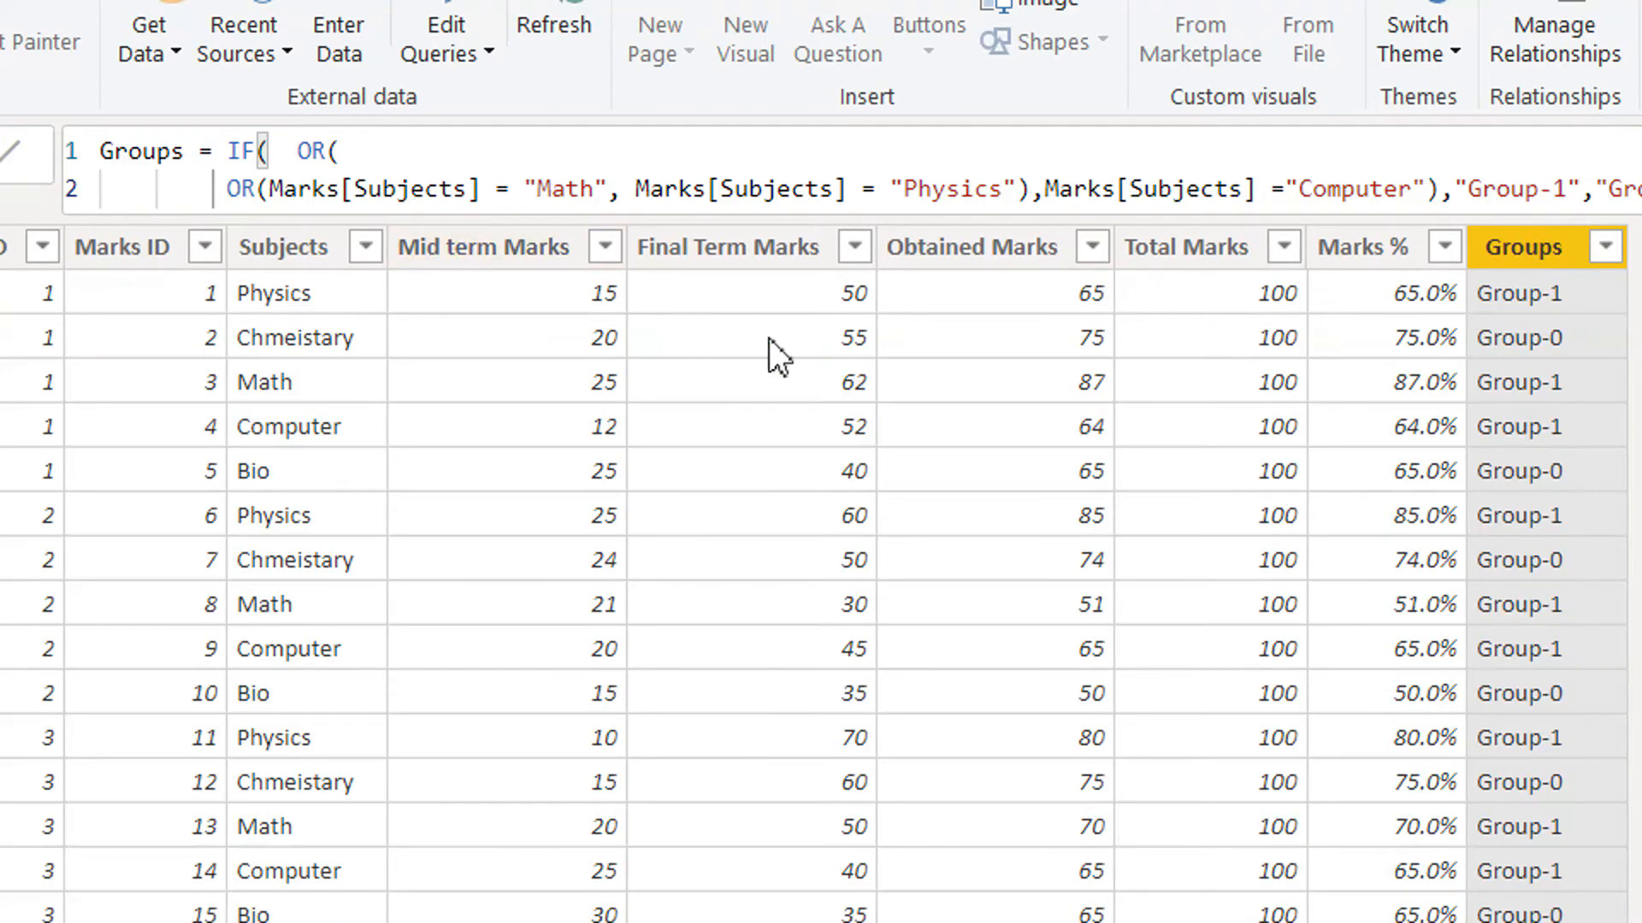
click(1397, 191)
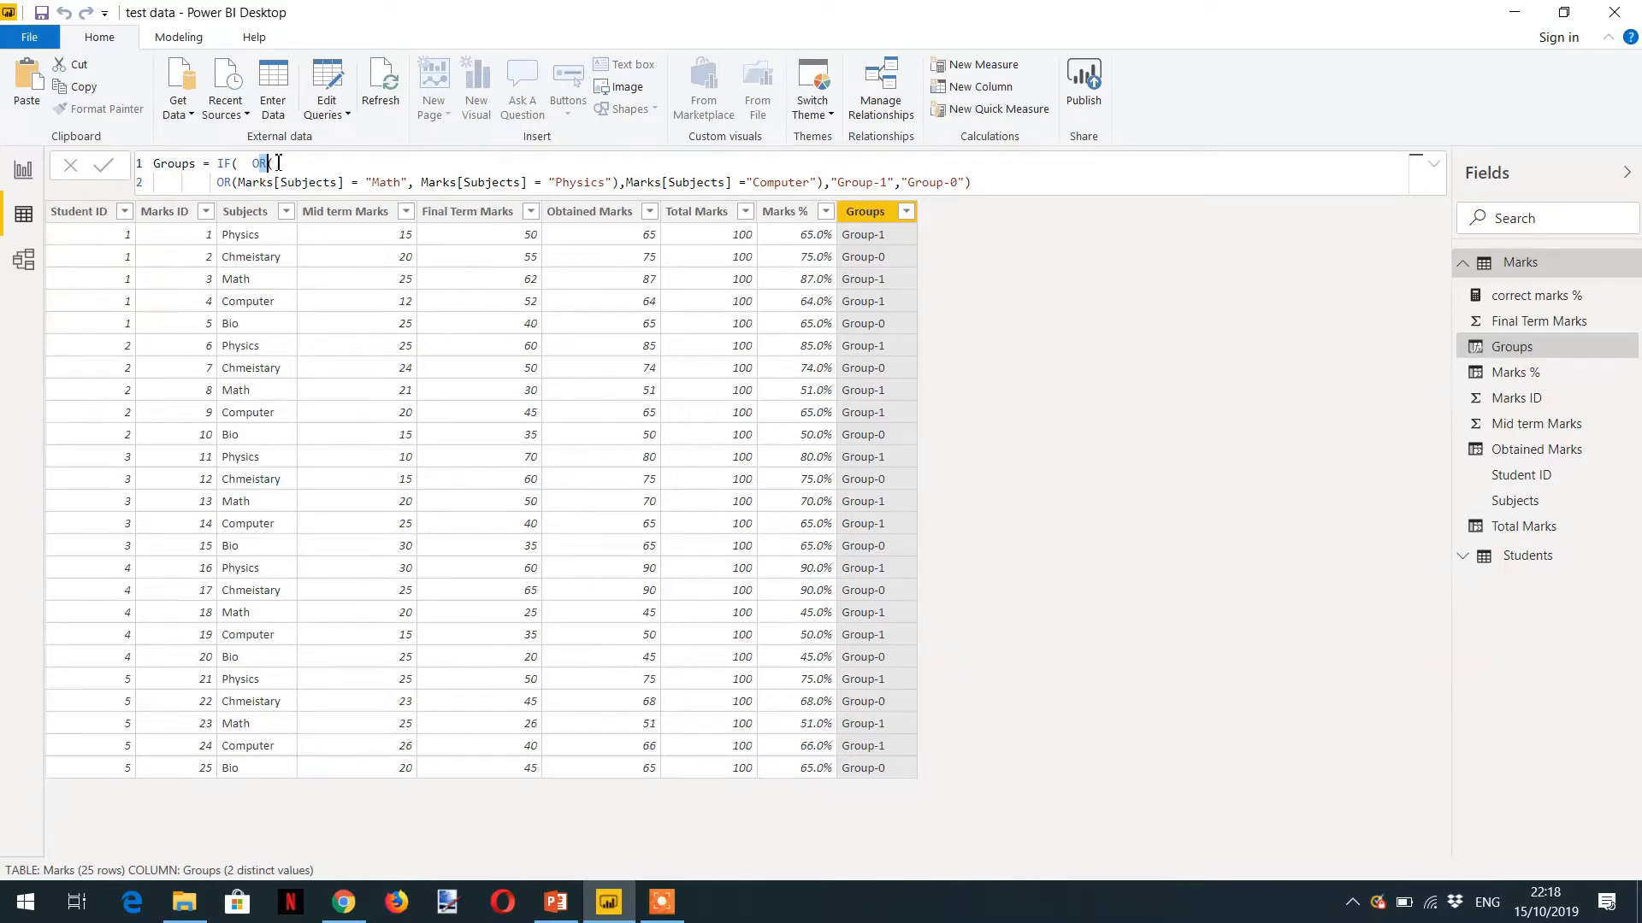
drag(217, 188, 85, 147)
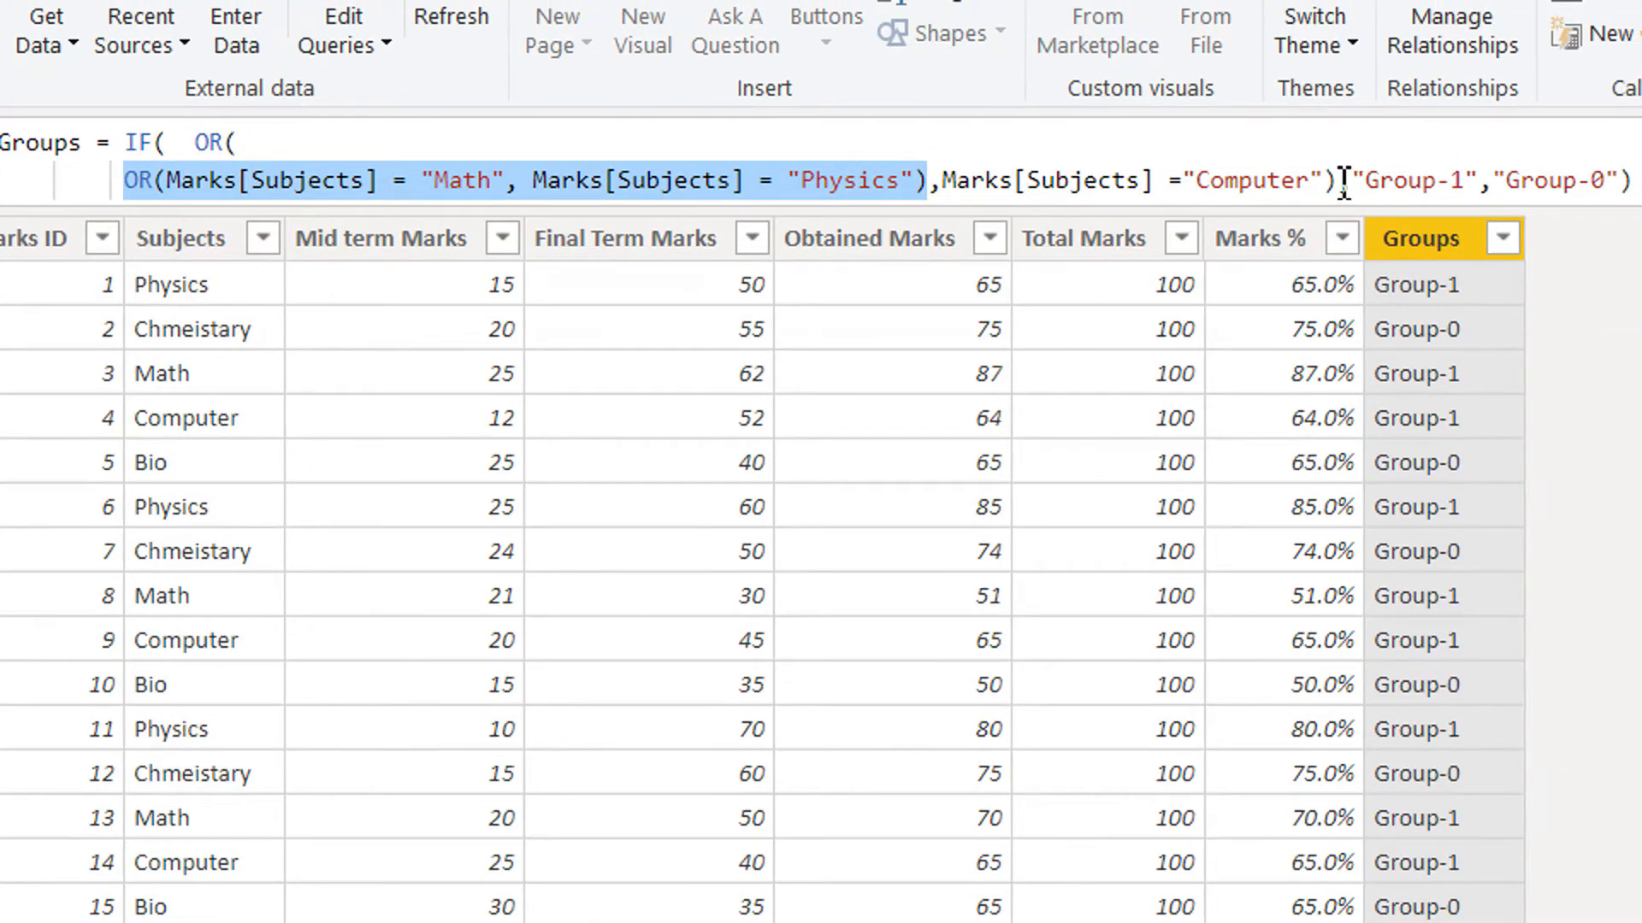
drag(1323, 181, 944, 181)
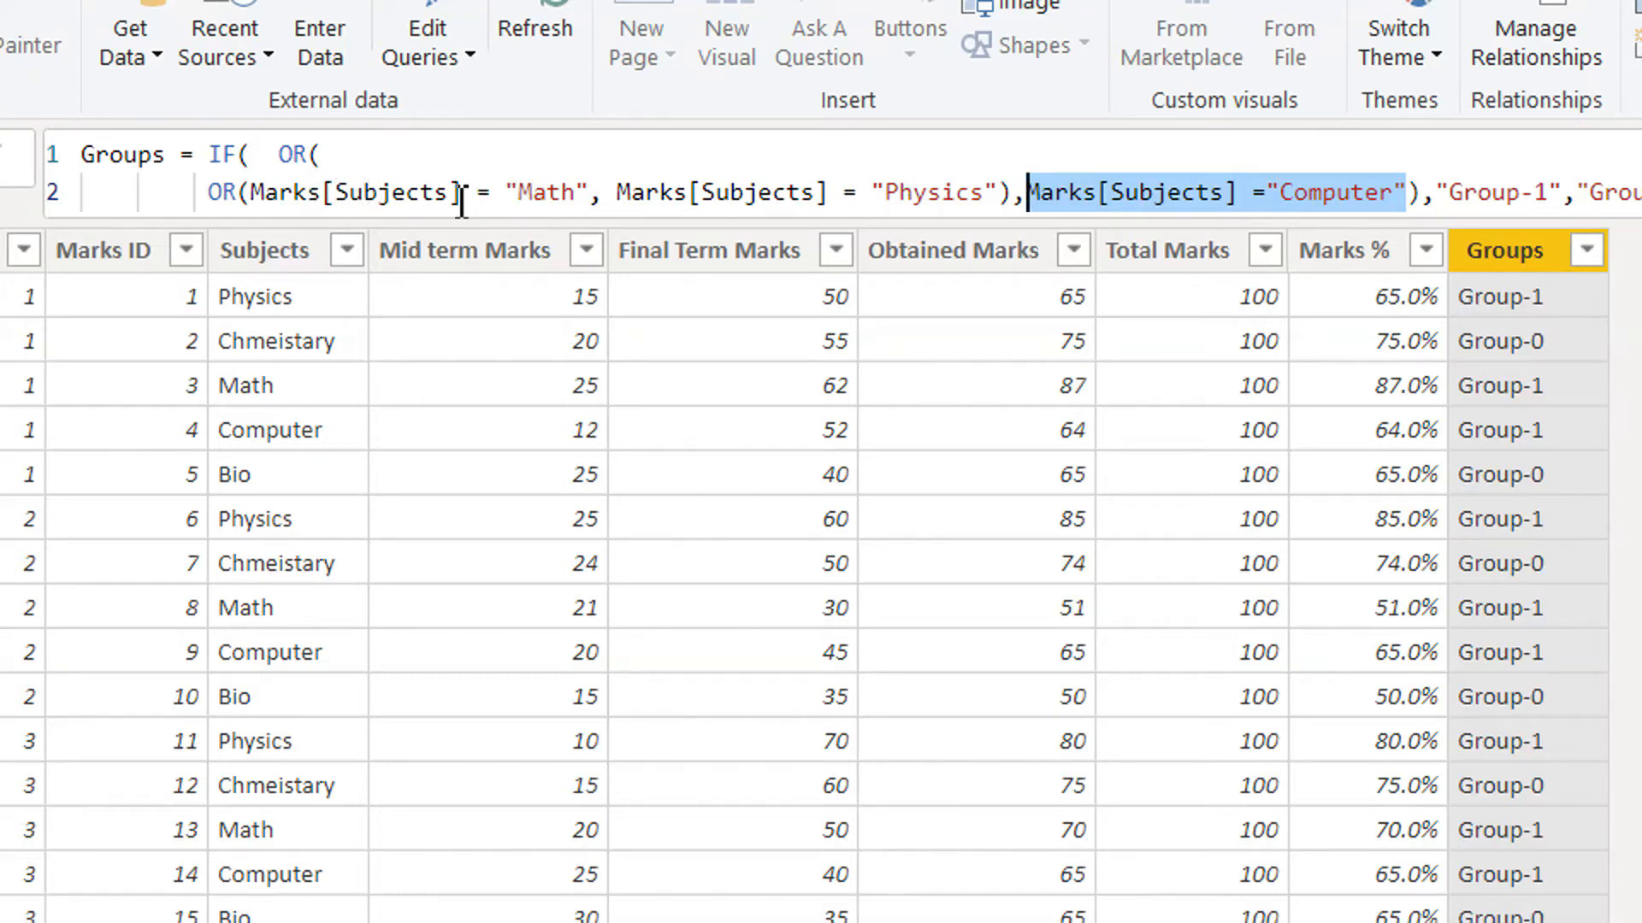
Remove both OR function names and their opening parentheses from the Groups formula, leaving the bare conditions after IF(
drag(323, 158, 291, 158)
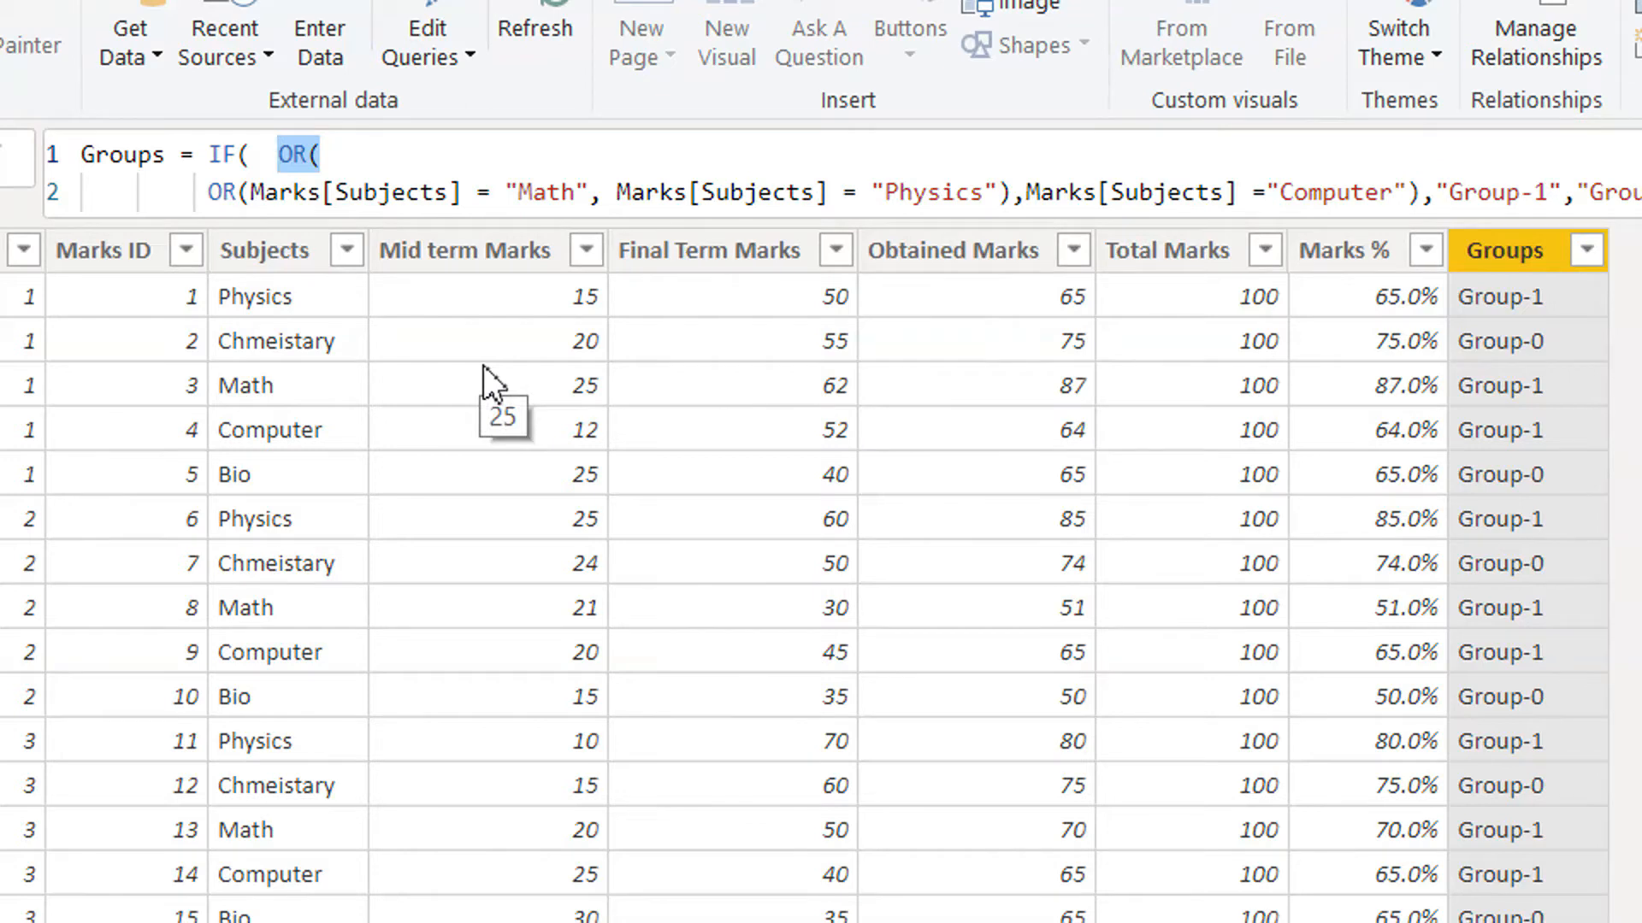
key(BackSpace)
key(Down)
key(Left)
key(Left)
key(Left)
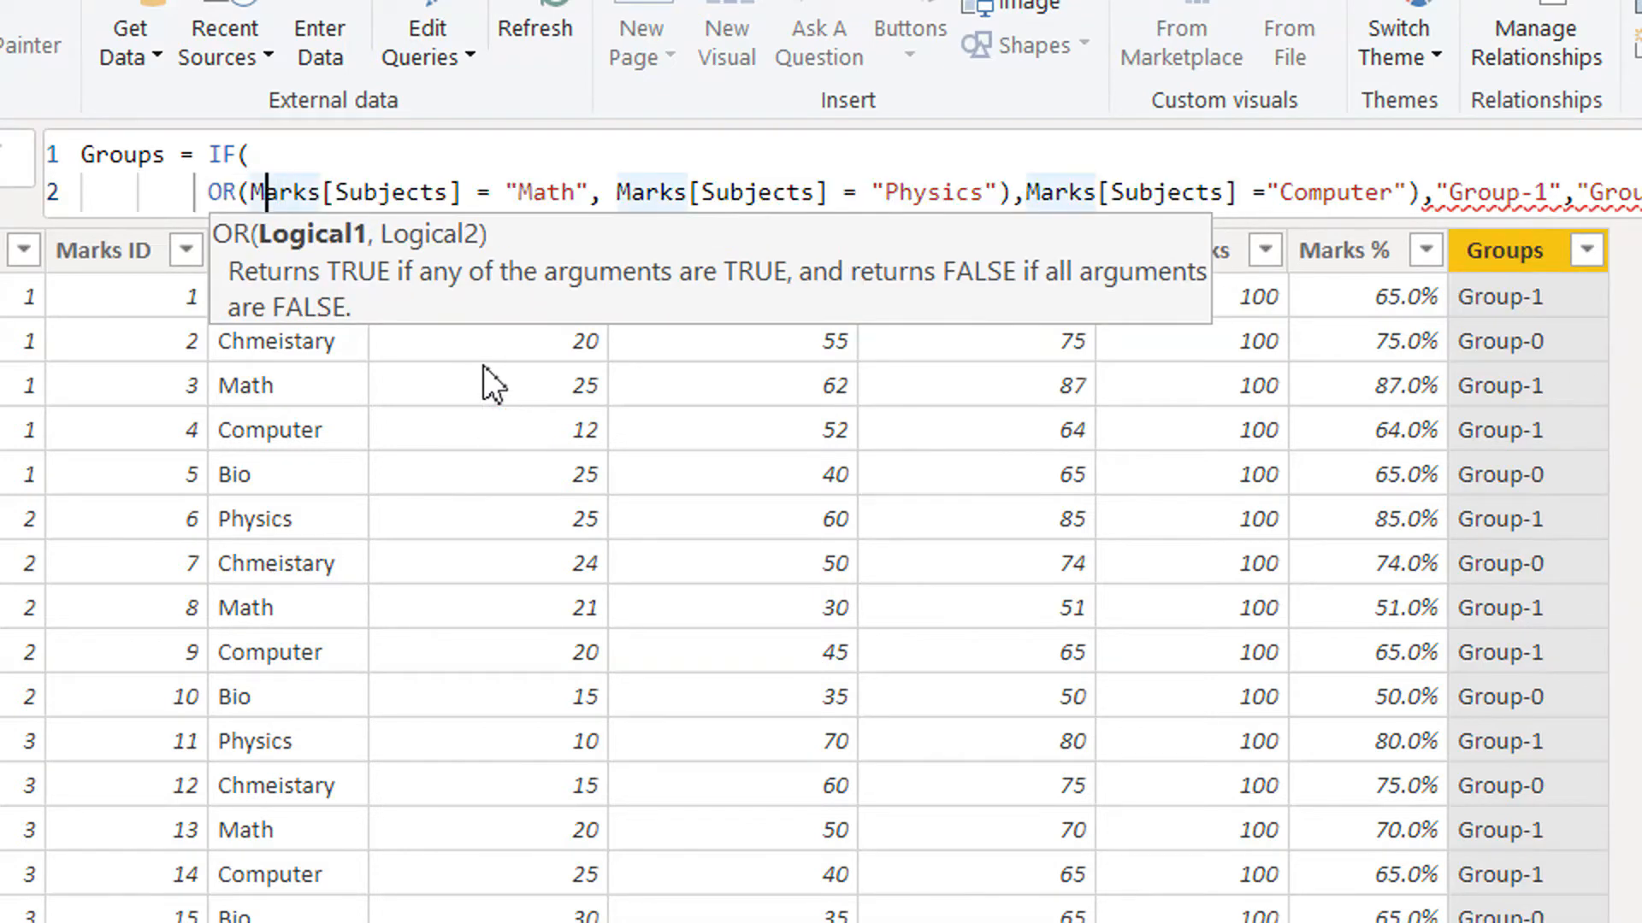
key(BackSpace)
key(BackSpace)
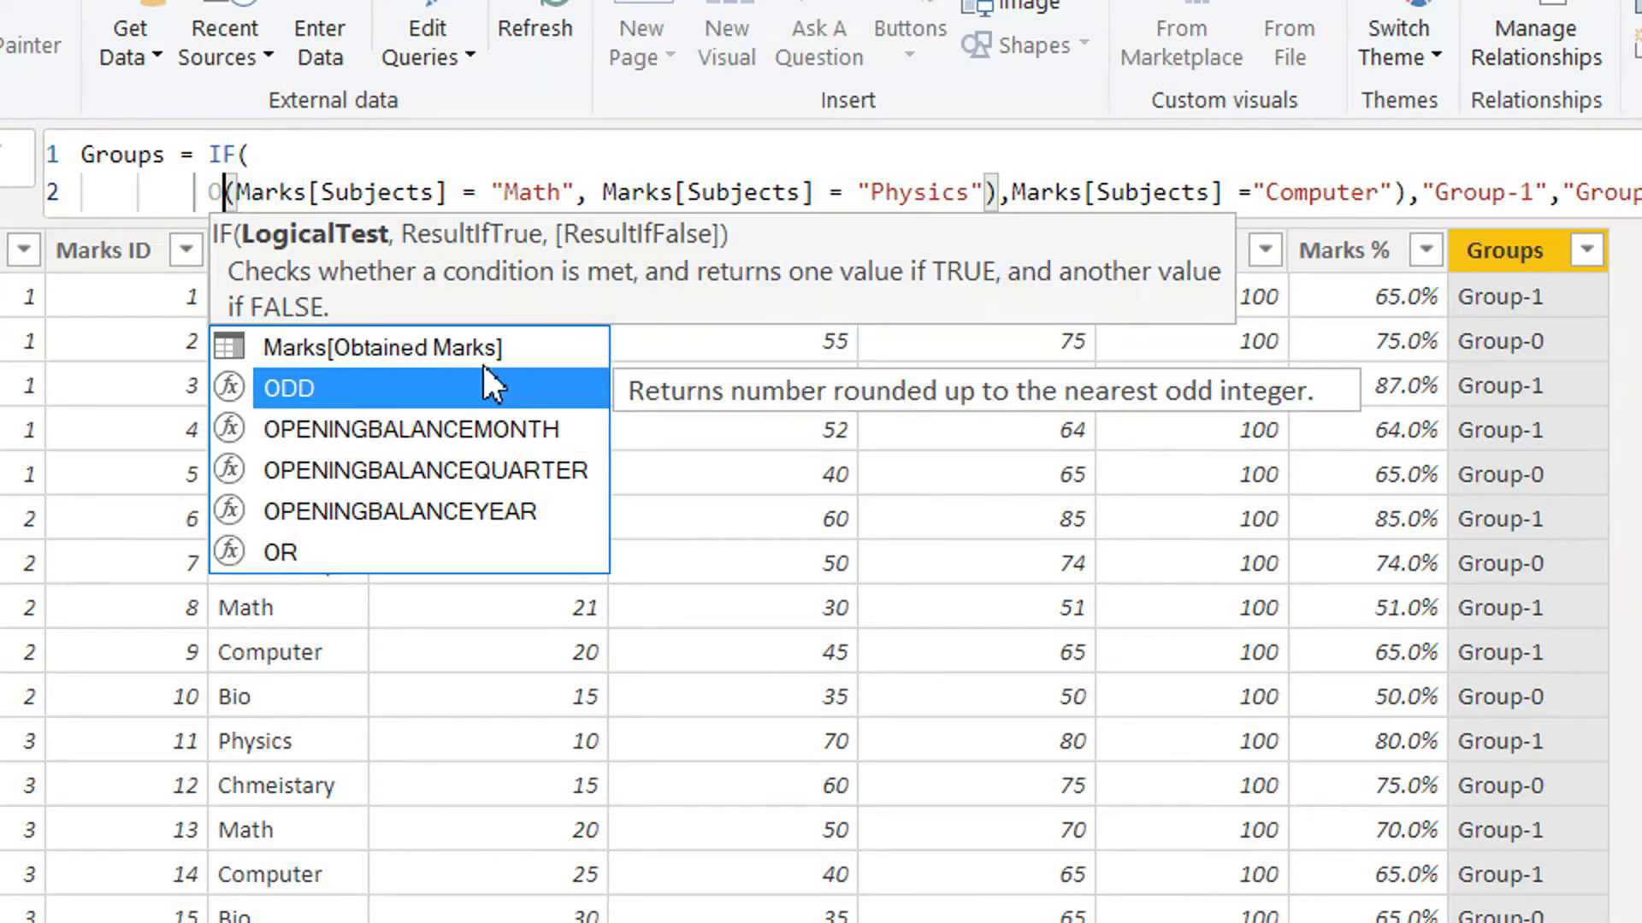
key(BackSpace)
key(BackSpace)
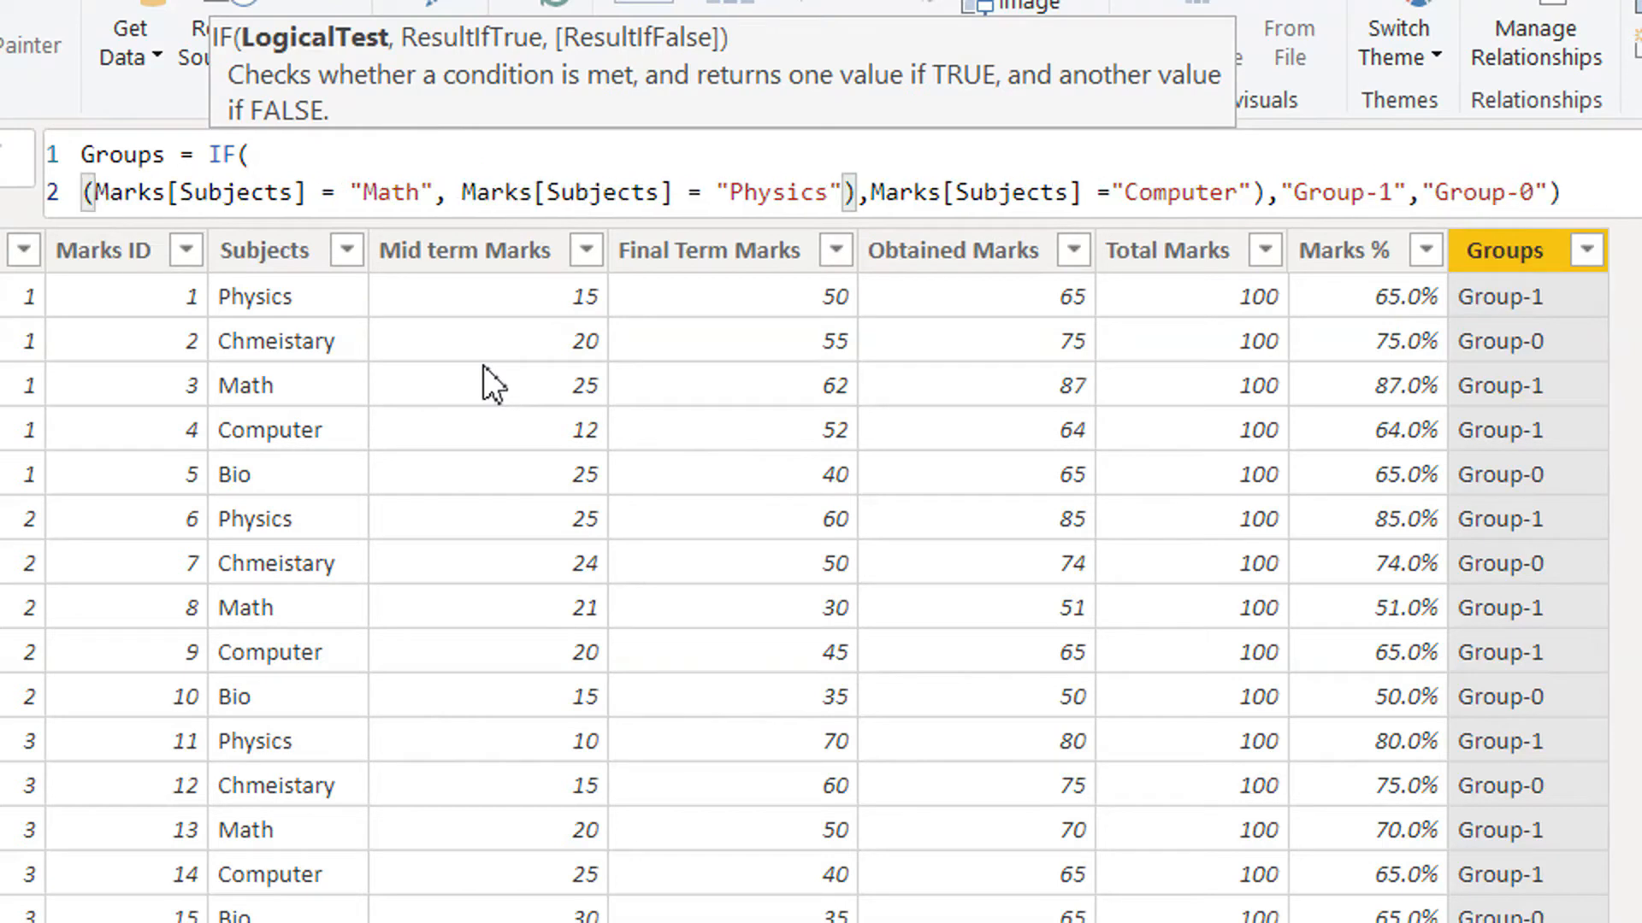
key(Delete)
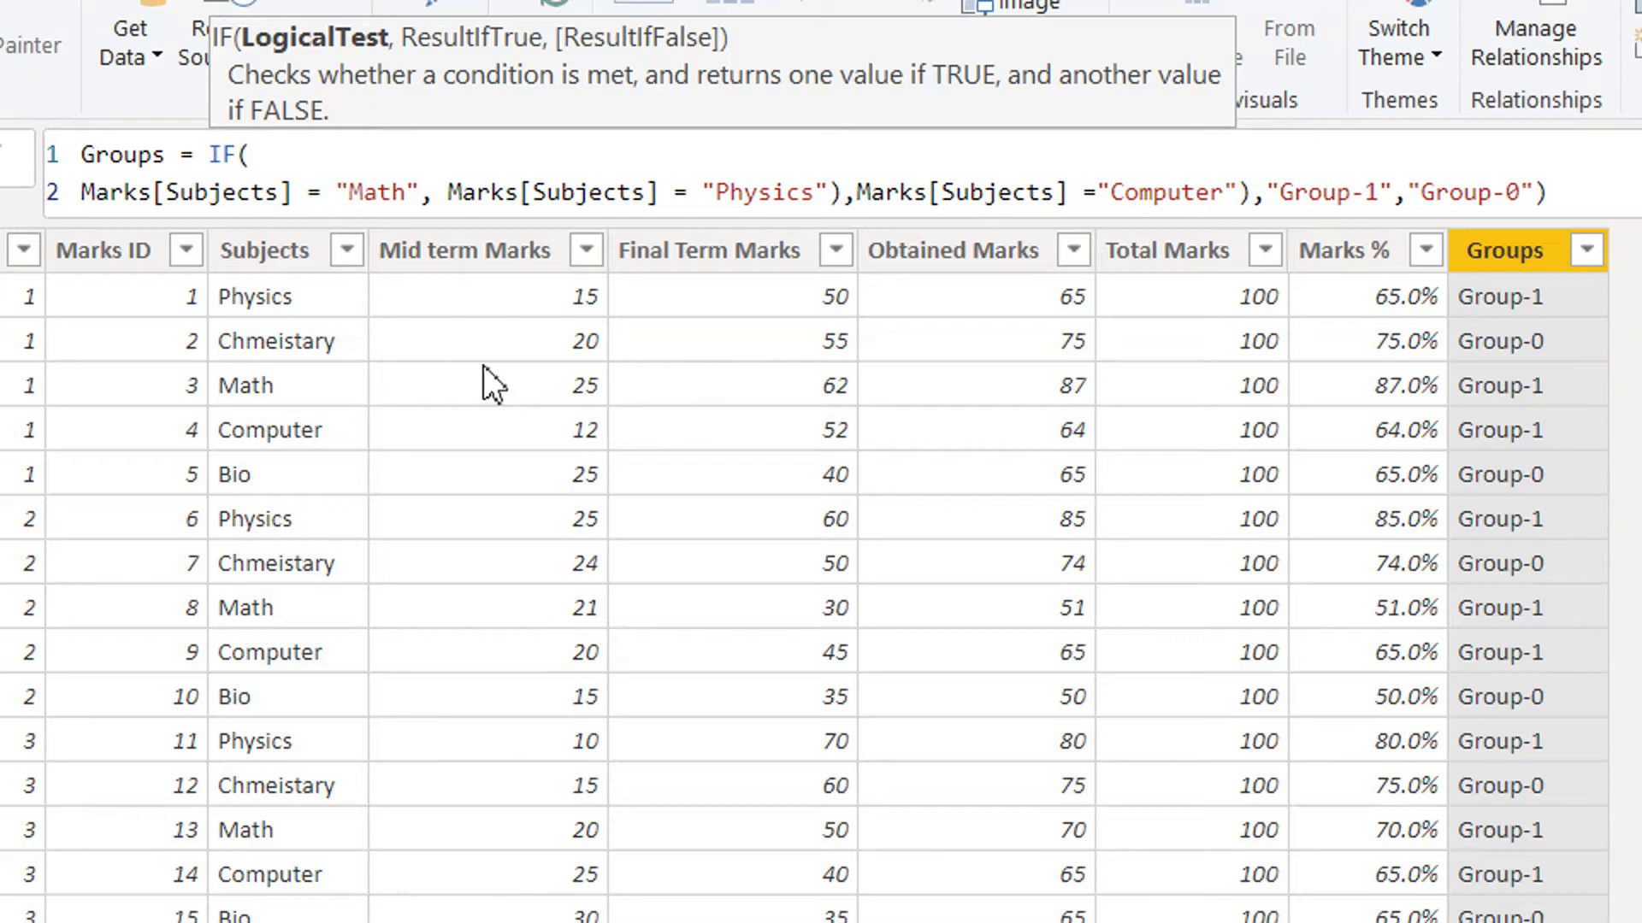
Join the Math, Physics and Computer conditions with || instead of commas and remove the leftover closing parentheses after "Physics" and "Computer"
key(Right)
key(Right)
key(Right)
key(Right)
key(Right)
key(Right)
key(Right)
key(Right)
key(Right)
key(Right)
key(Right)
key(Right)
key(Right)
key(Right)
key(Right)
key(Right)
key(Right)
key(Right)
key(Right)
key(Right)
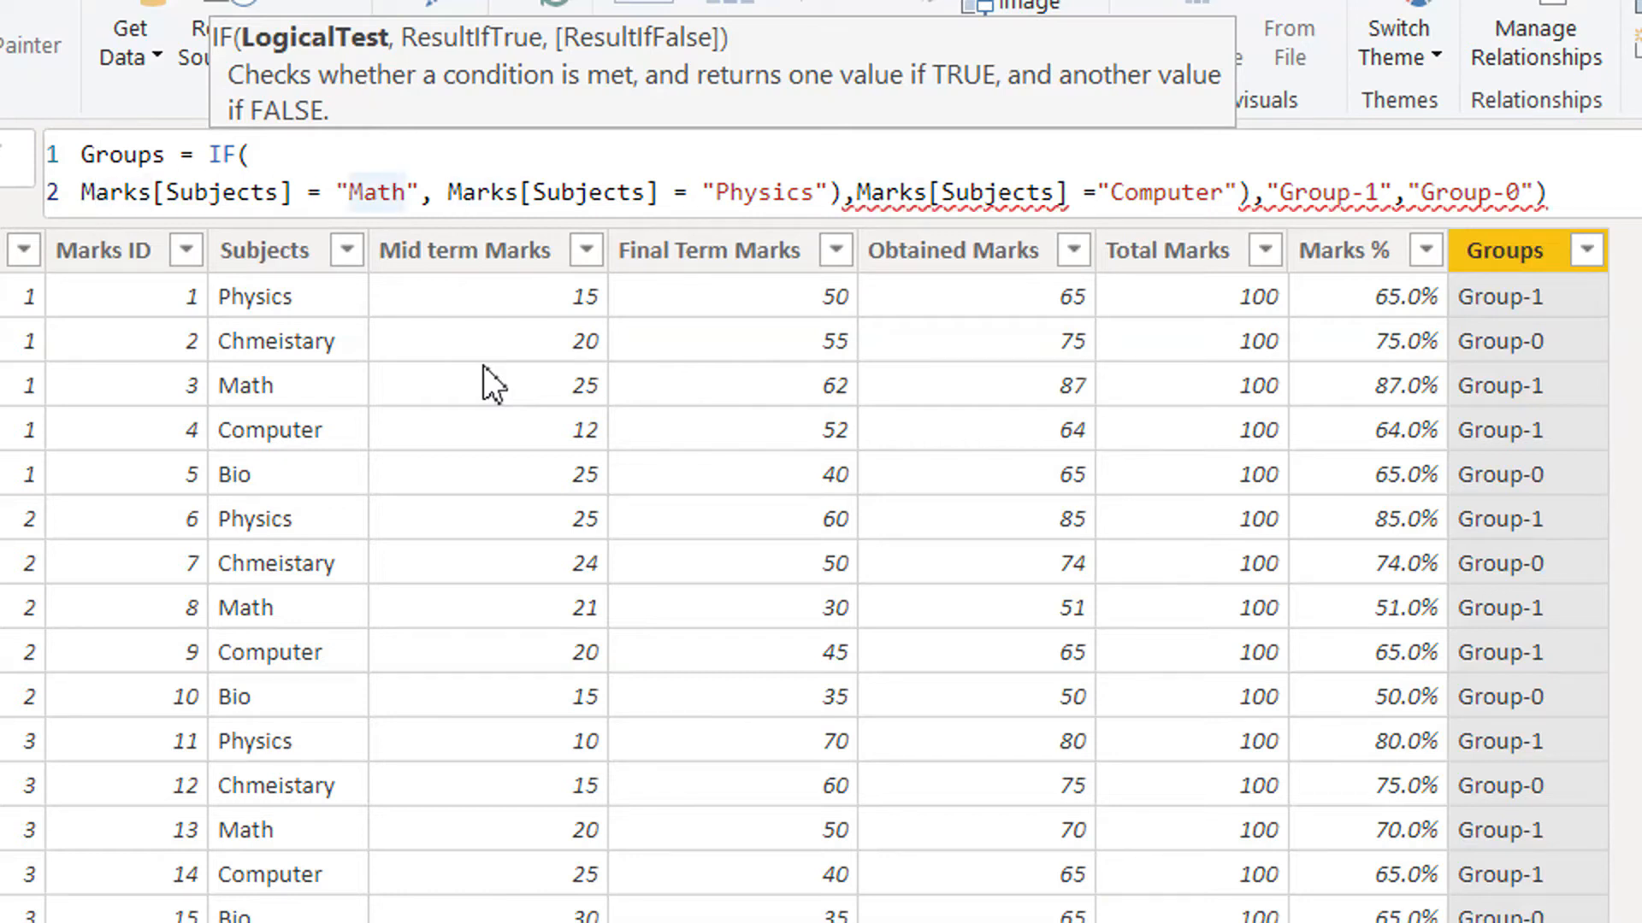
key(Right)
key(Right)
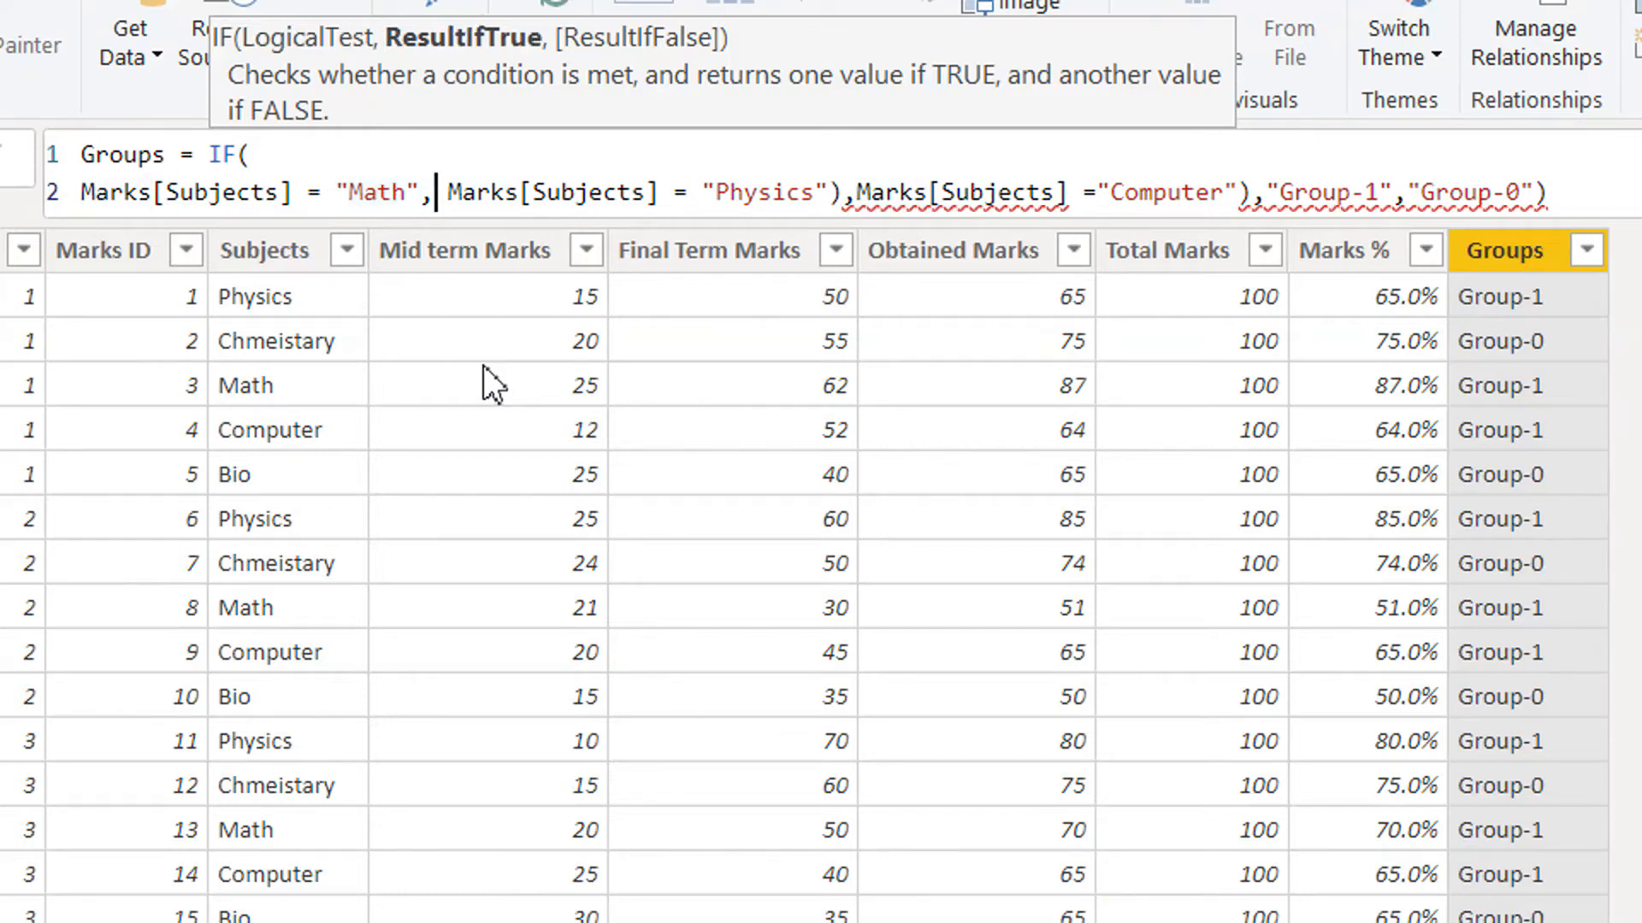
key(Delete)
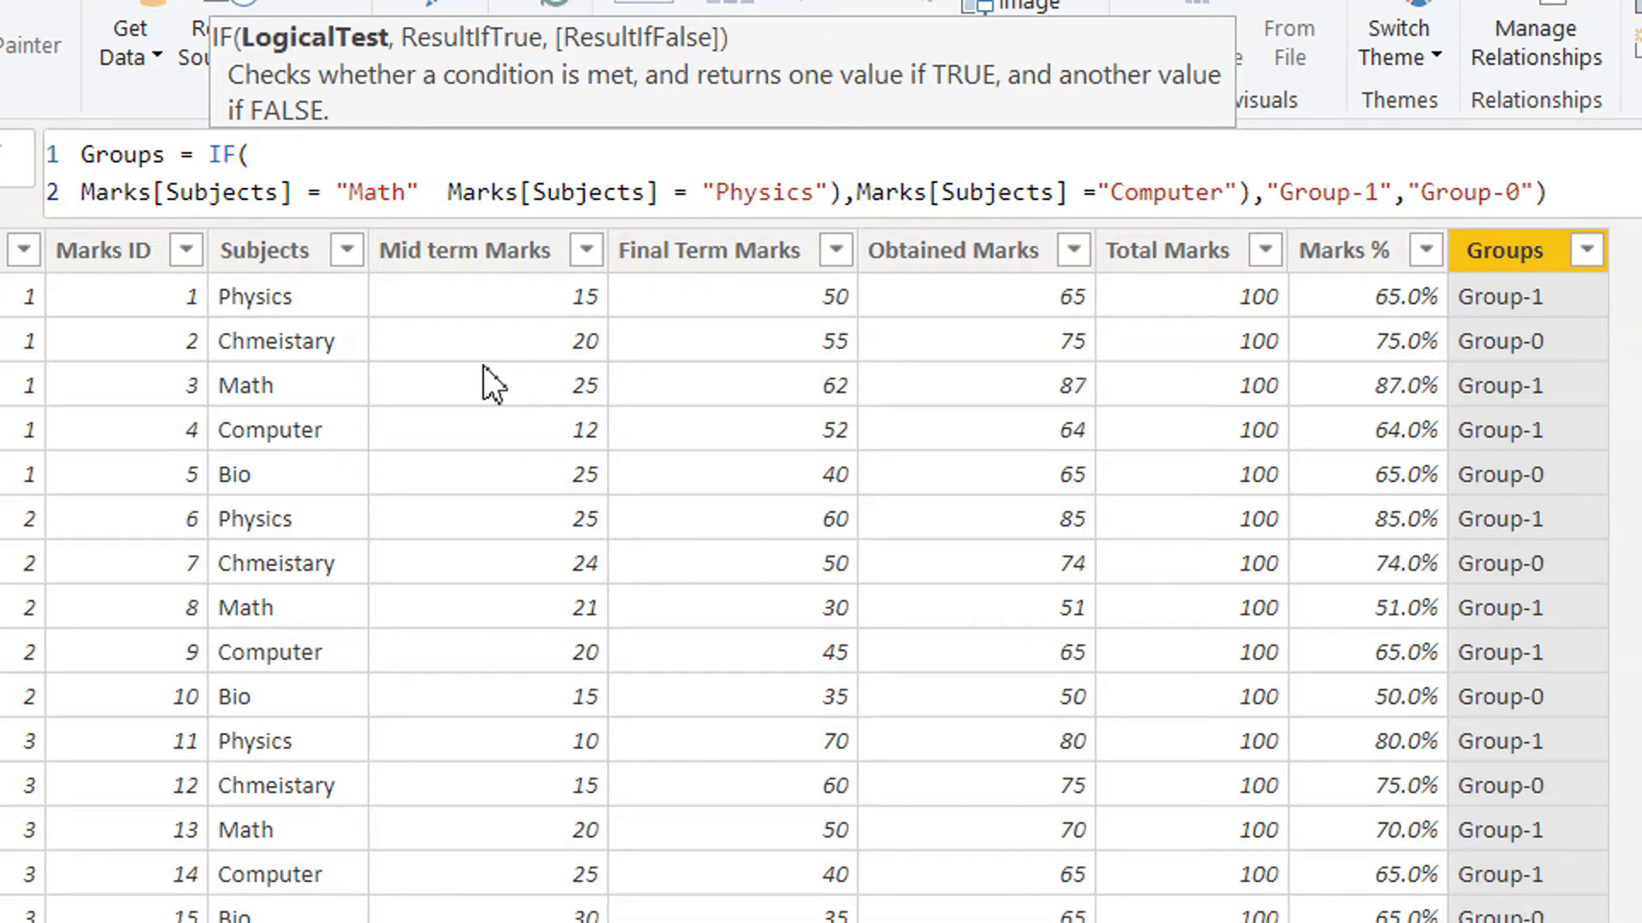
text(||)
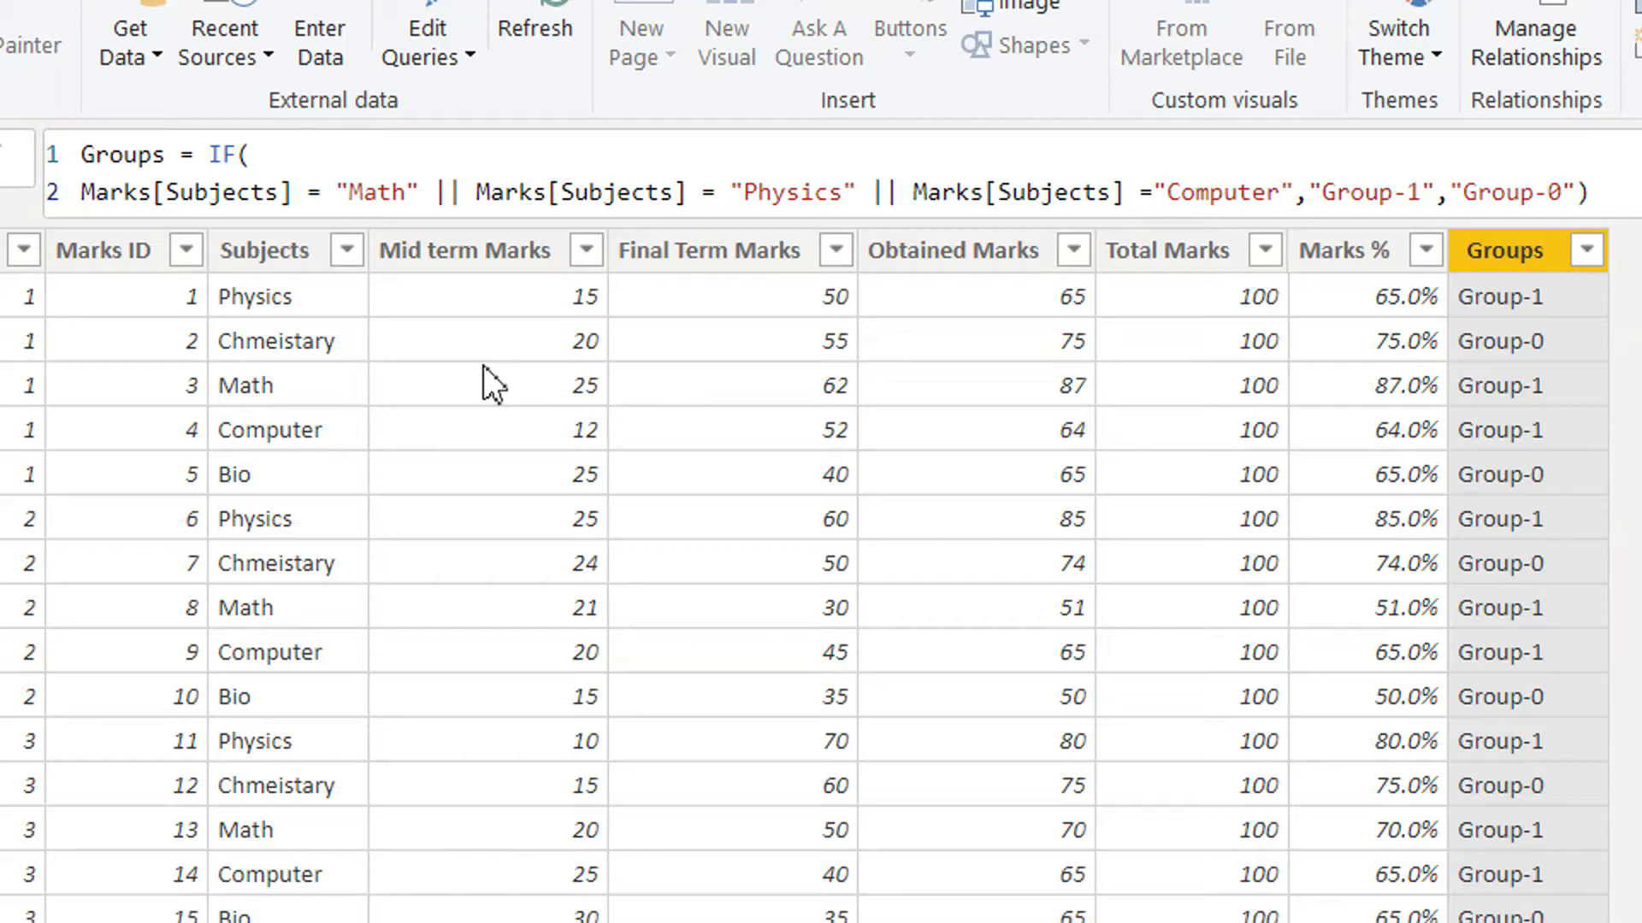
key(End)
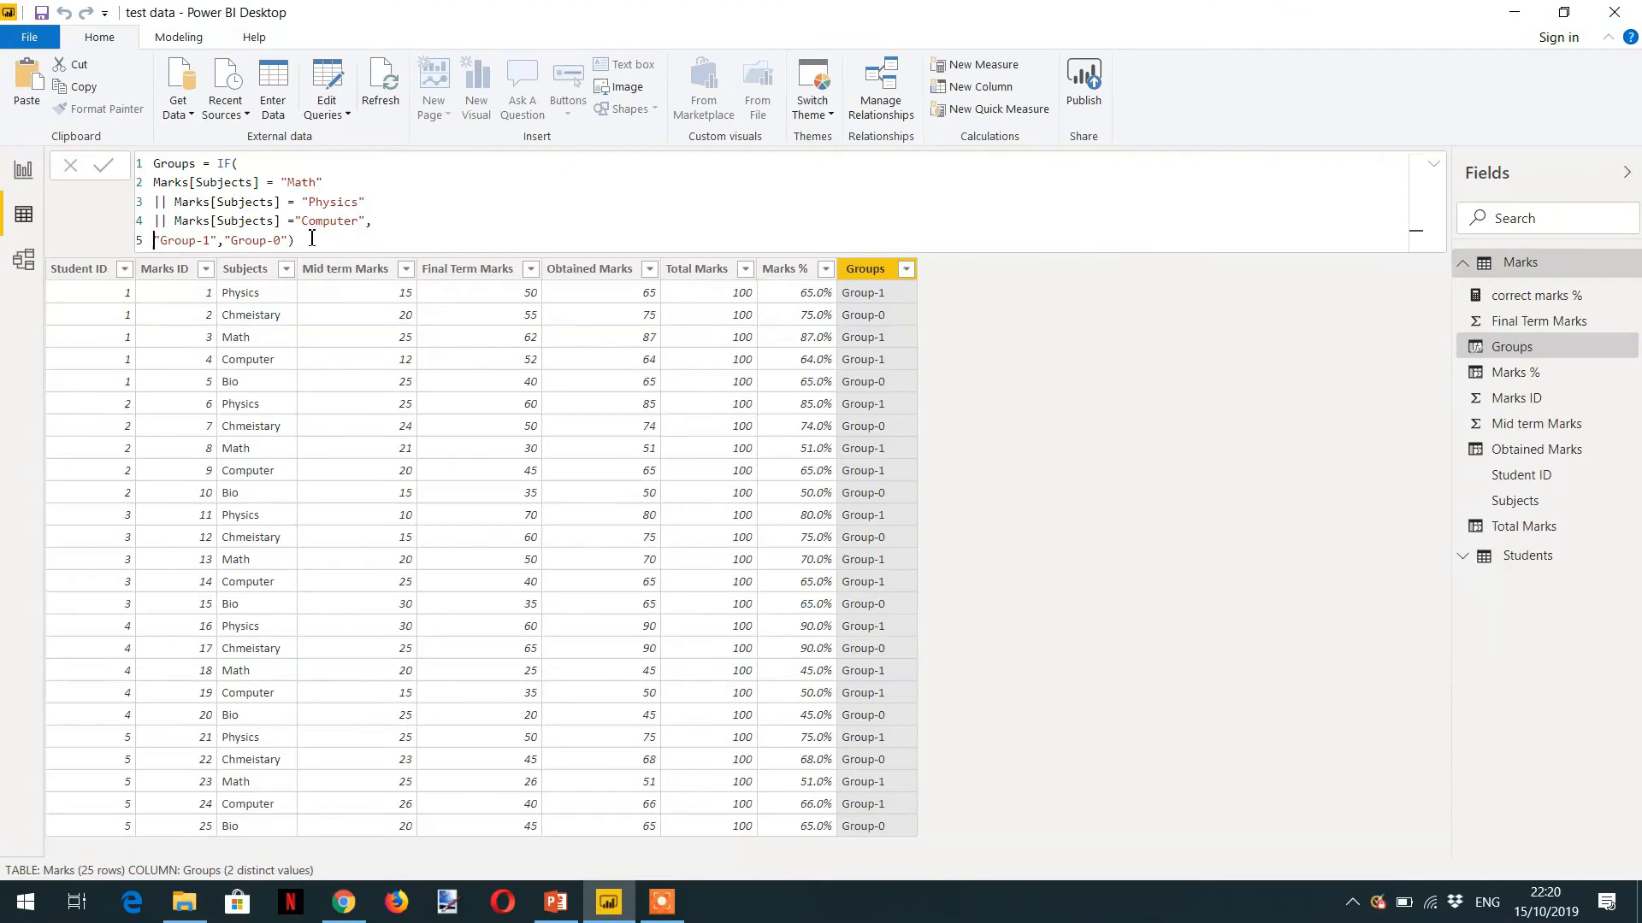
Replace the Groups expression with an IF whose test is AND(Marks[Mid term Marks] > 15,Marks[Final Term Marks] > 50)
drag(291, 240, 218, 164)
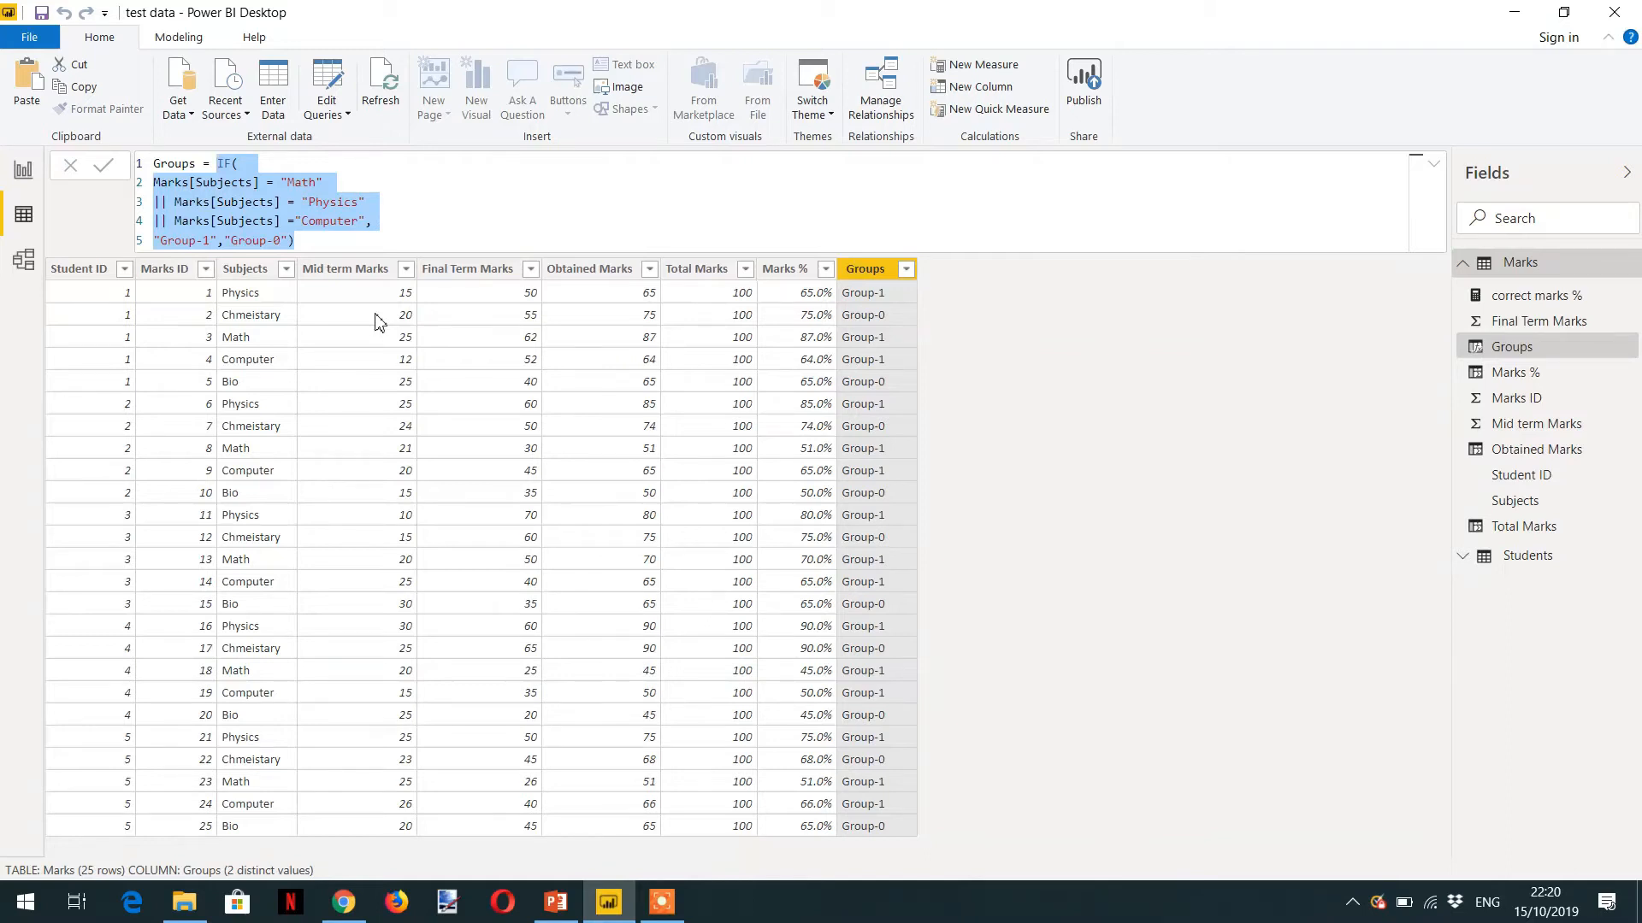
text(IF()
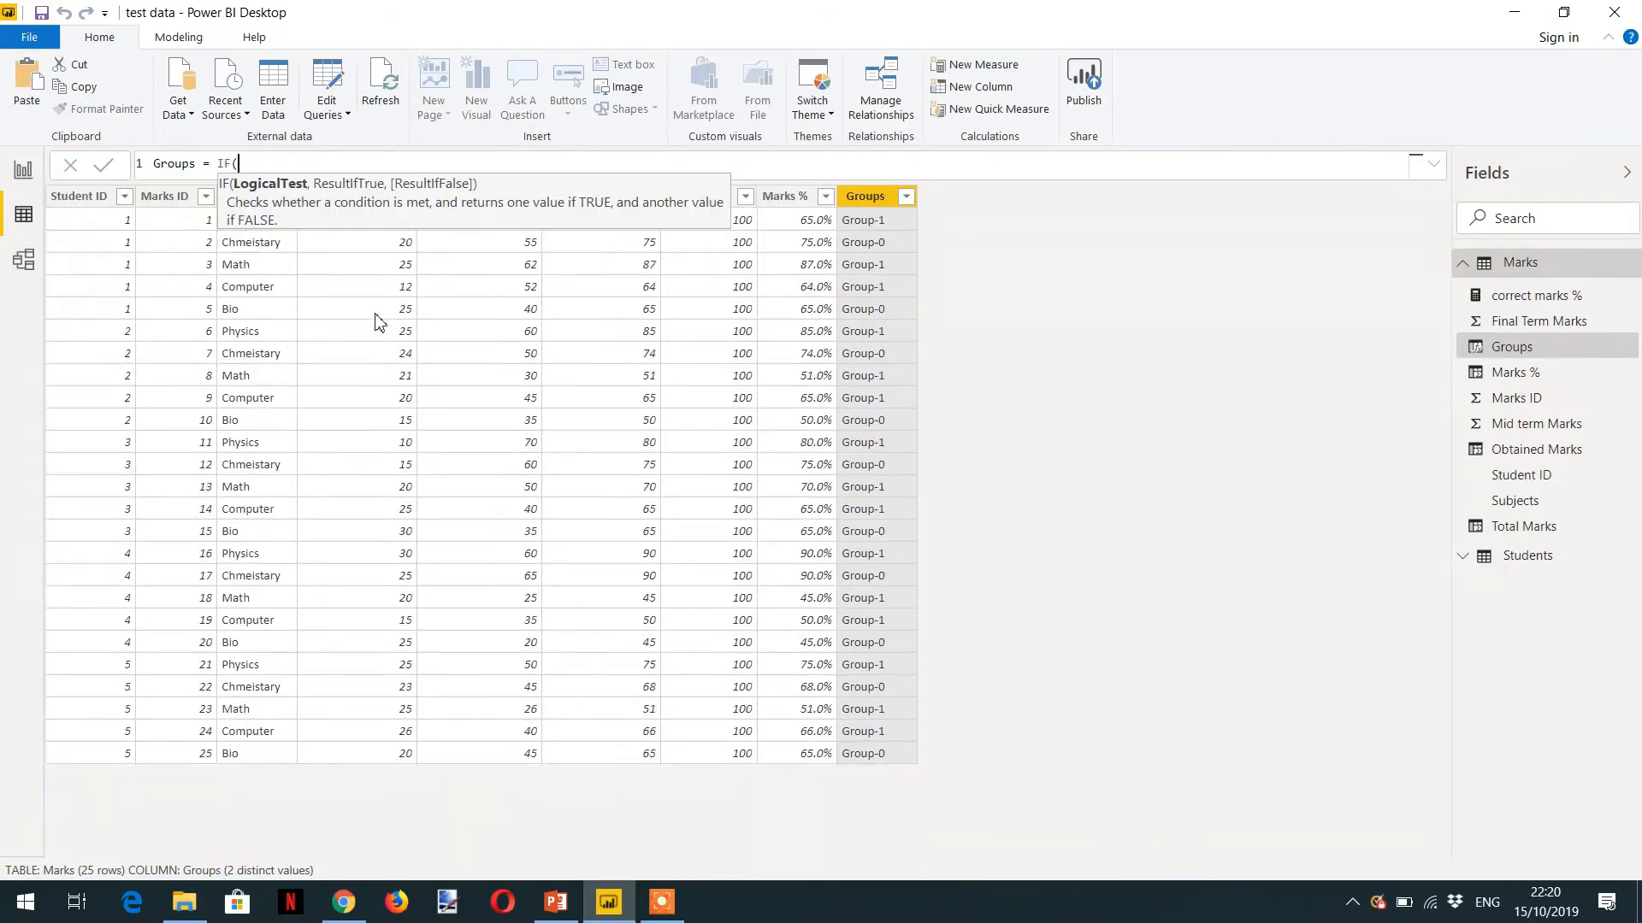
text(AND)
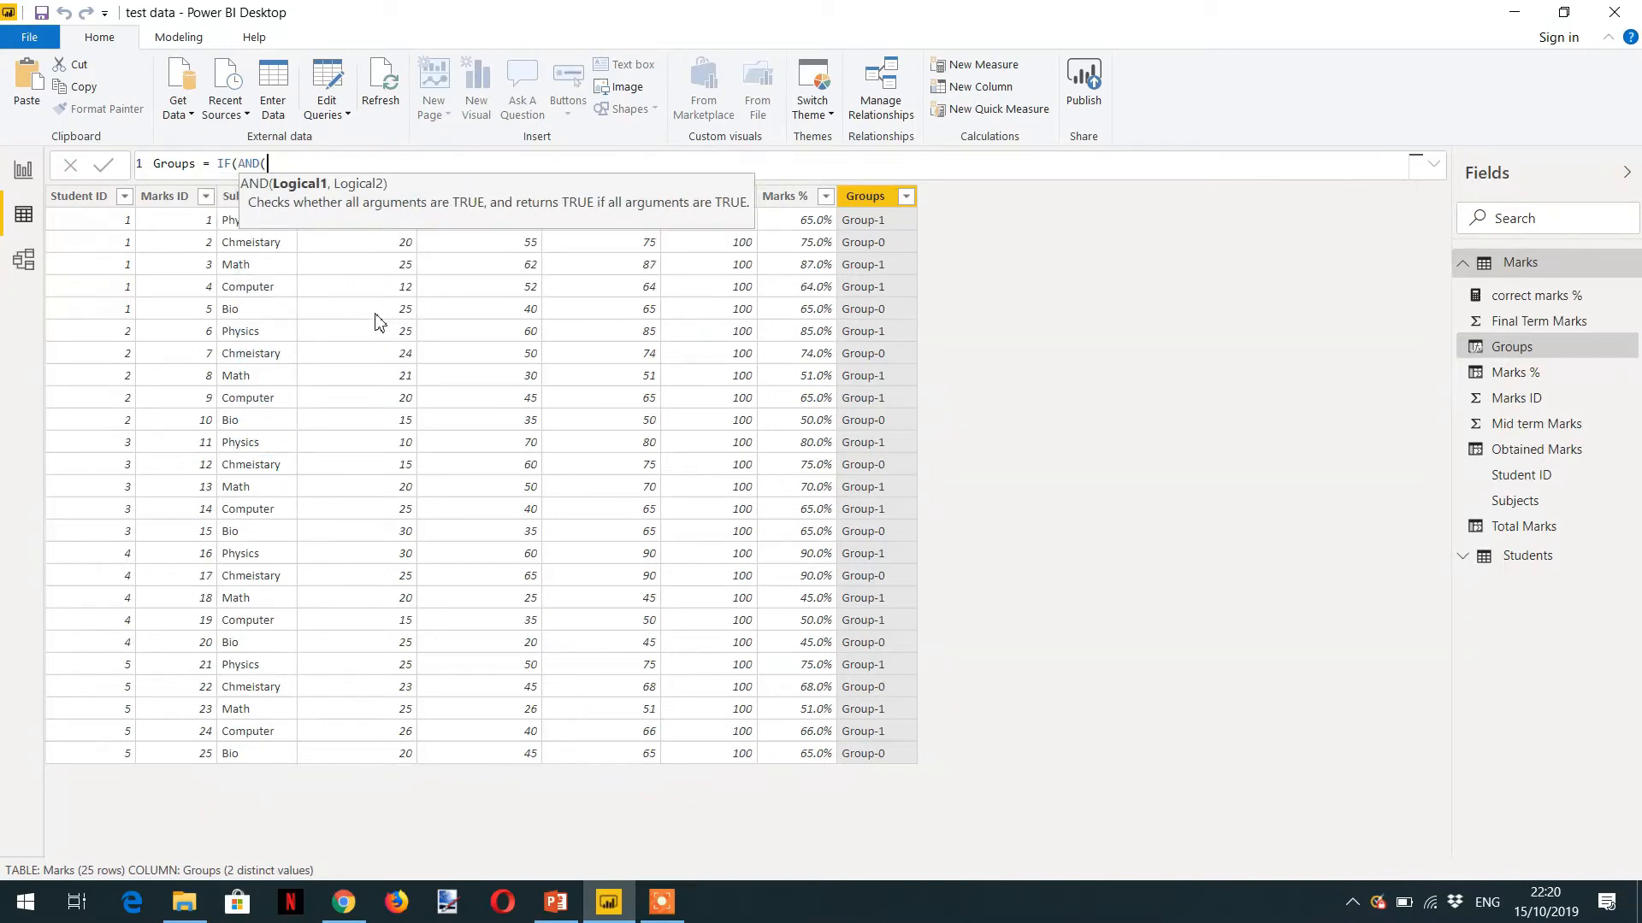
text((mid)
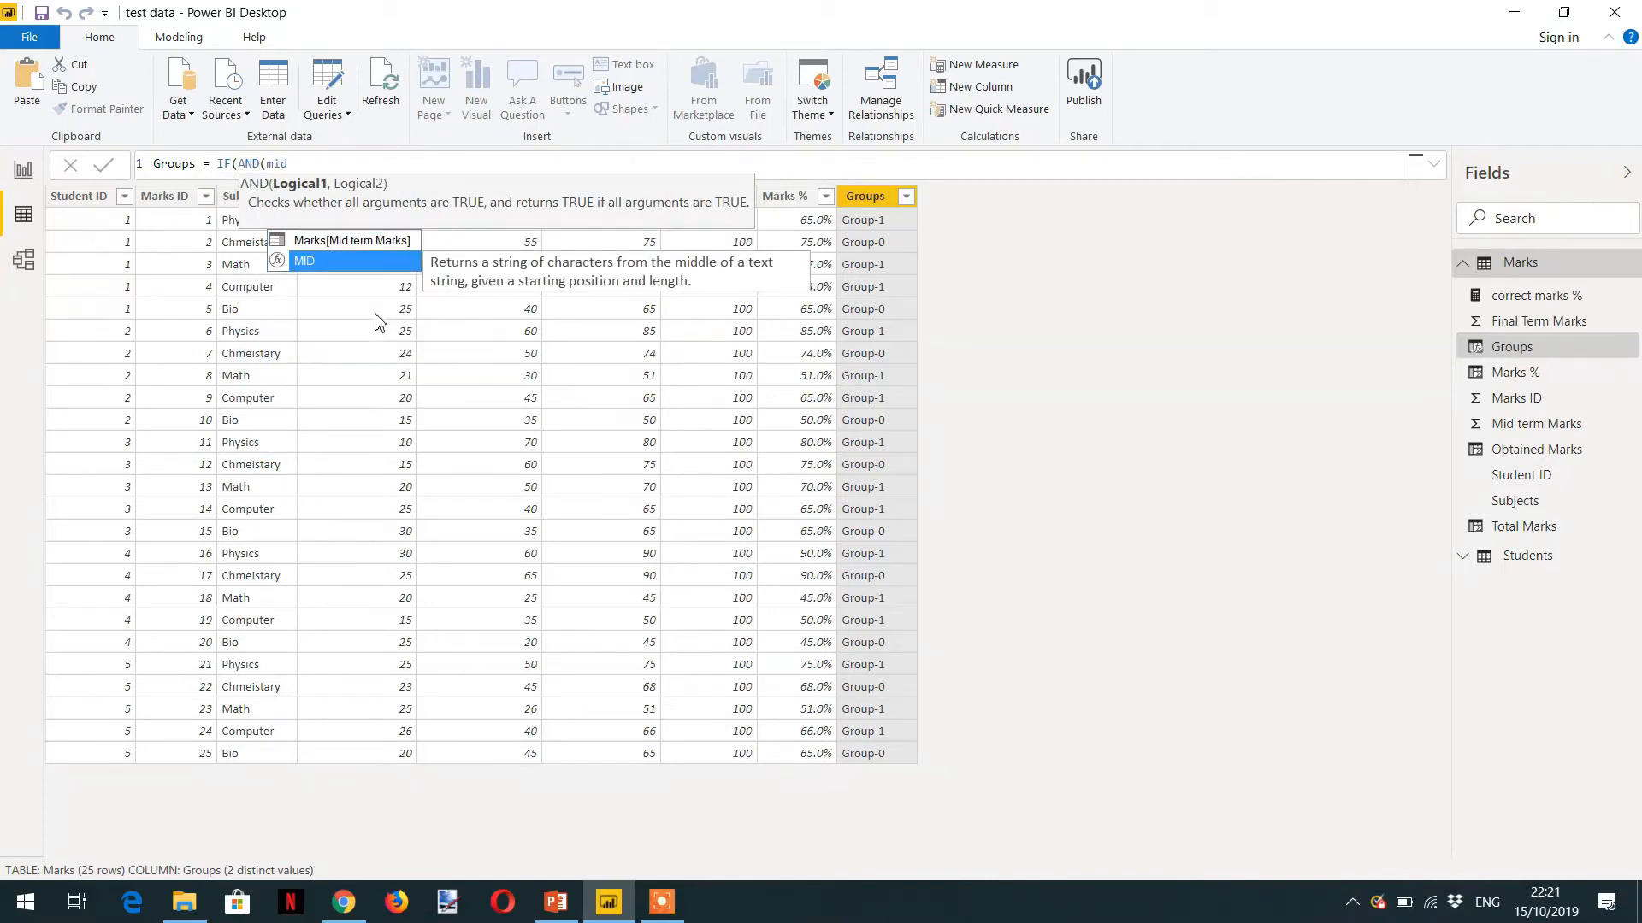
key(Up)
key(Tab)
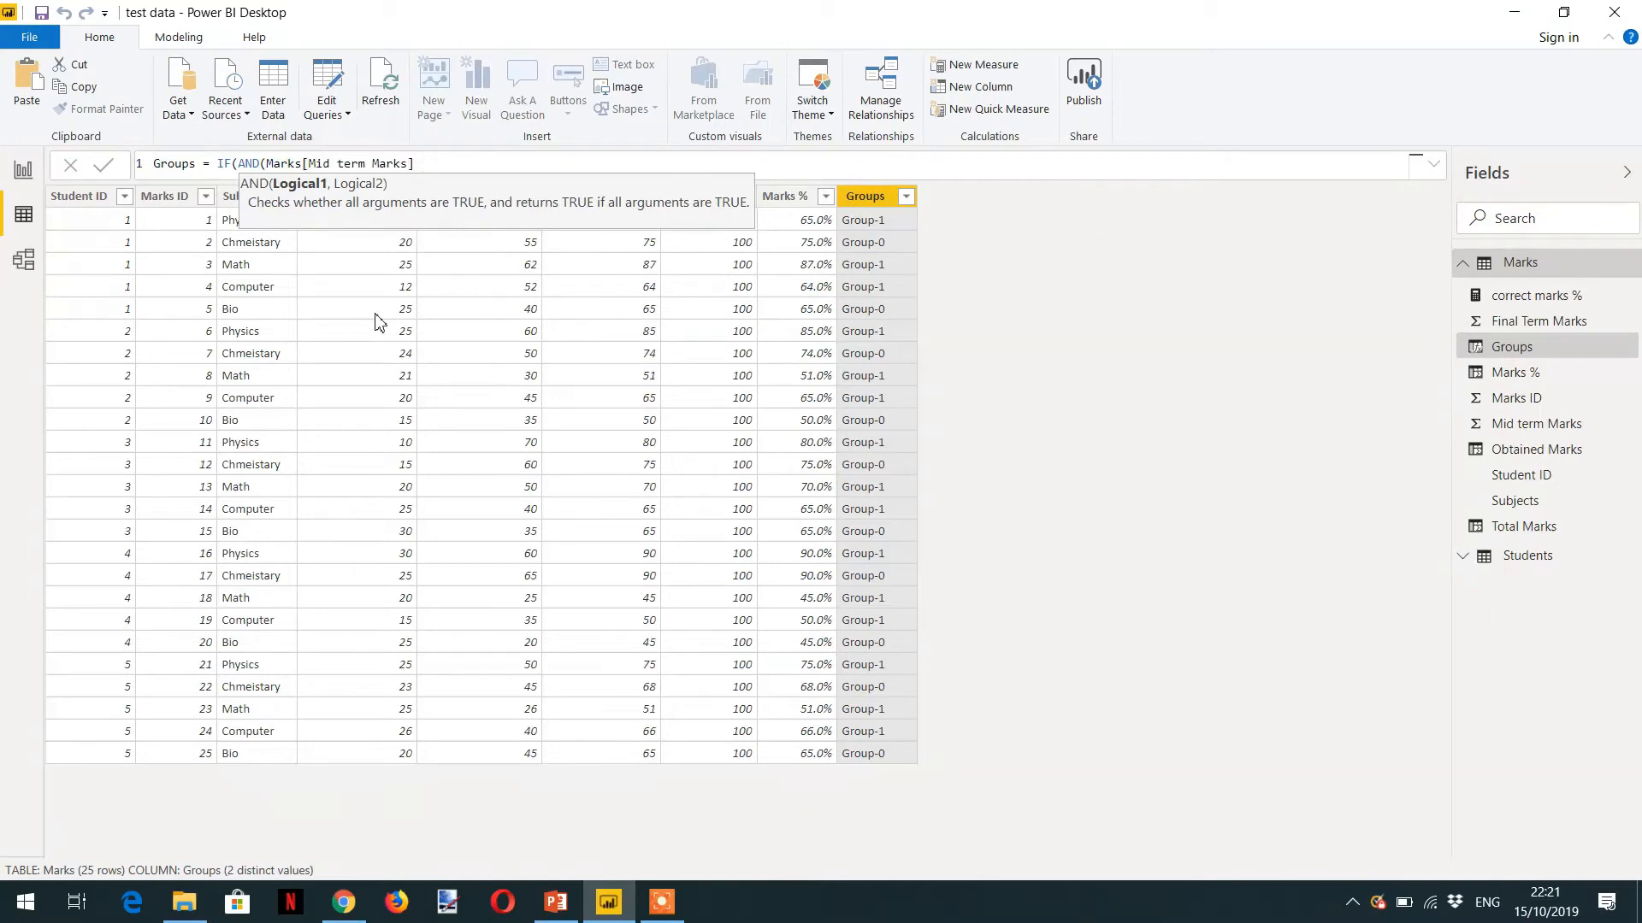
text(> 15,)
text(Marks[Final Term Marks] > 5)
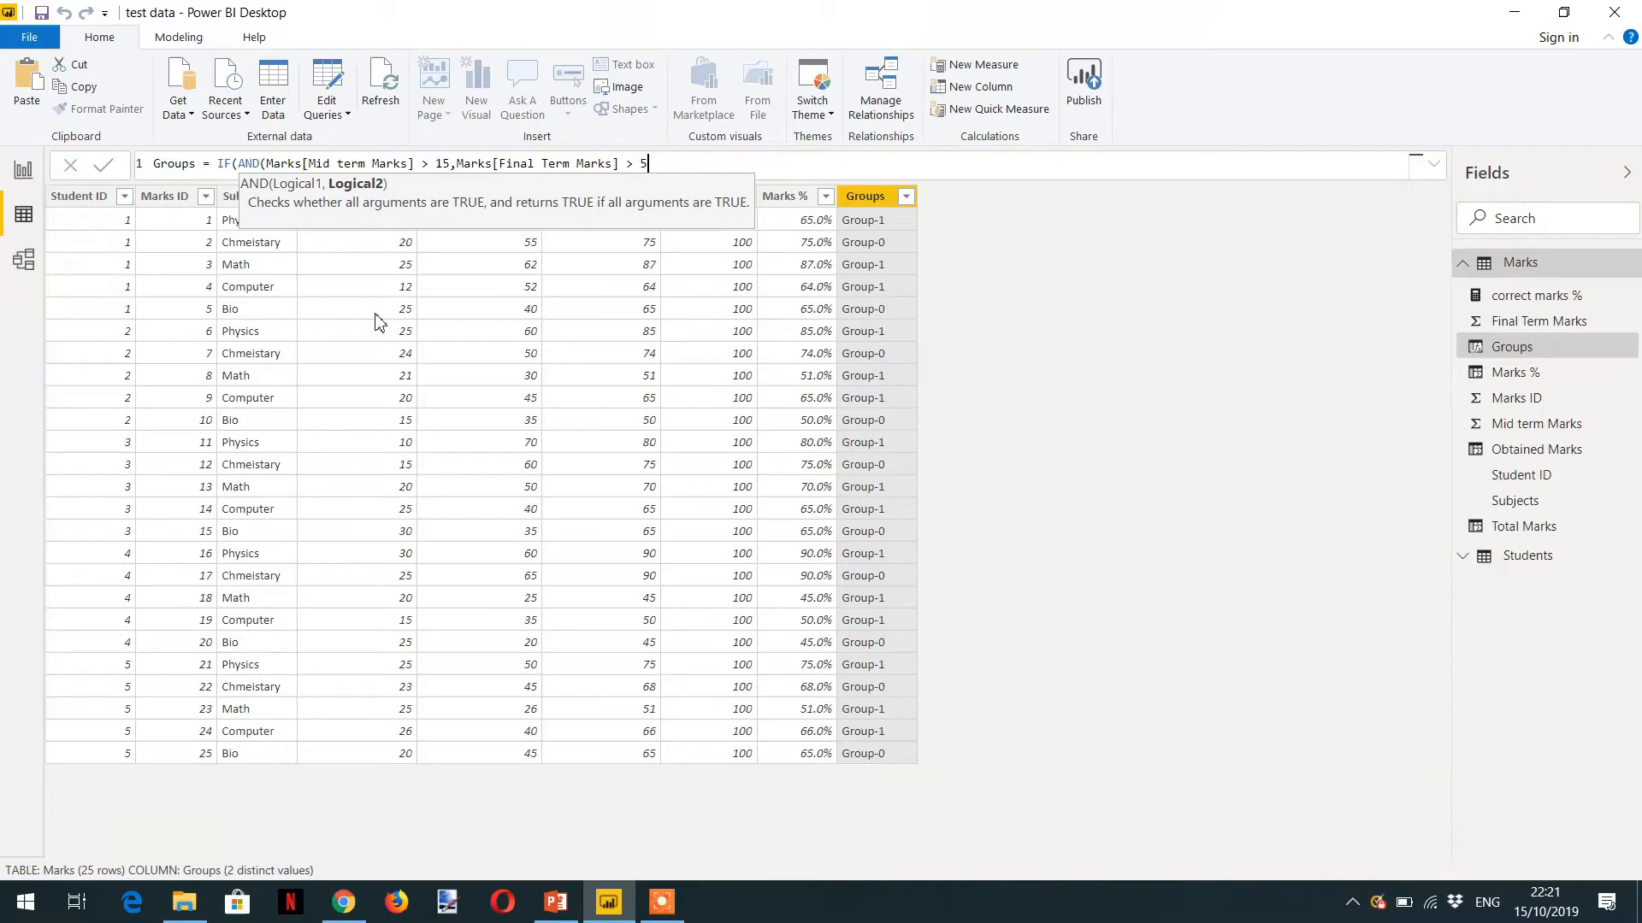
text(0))
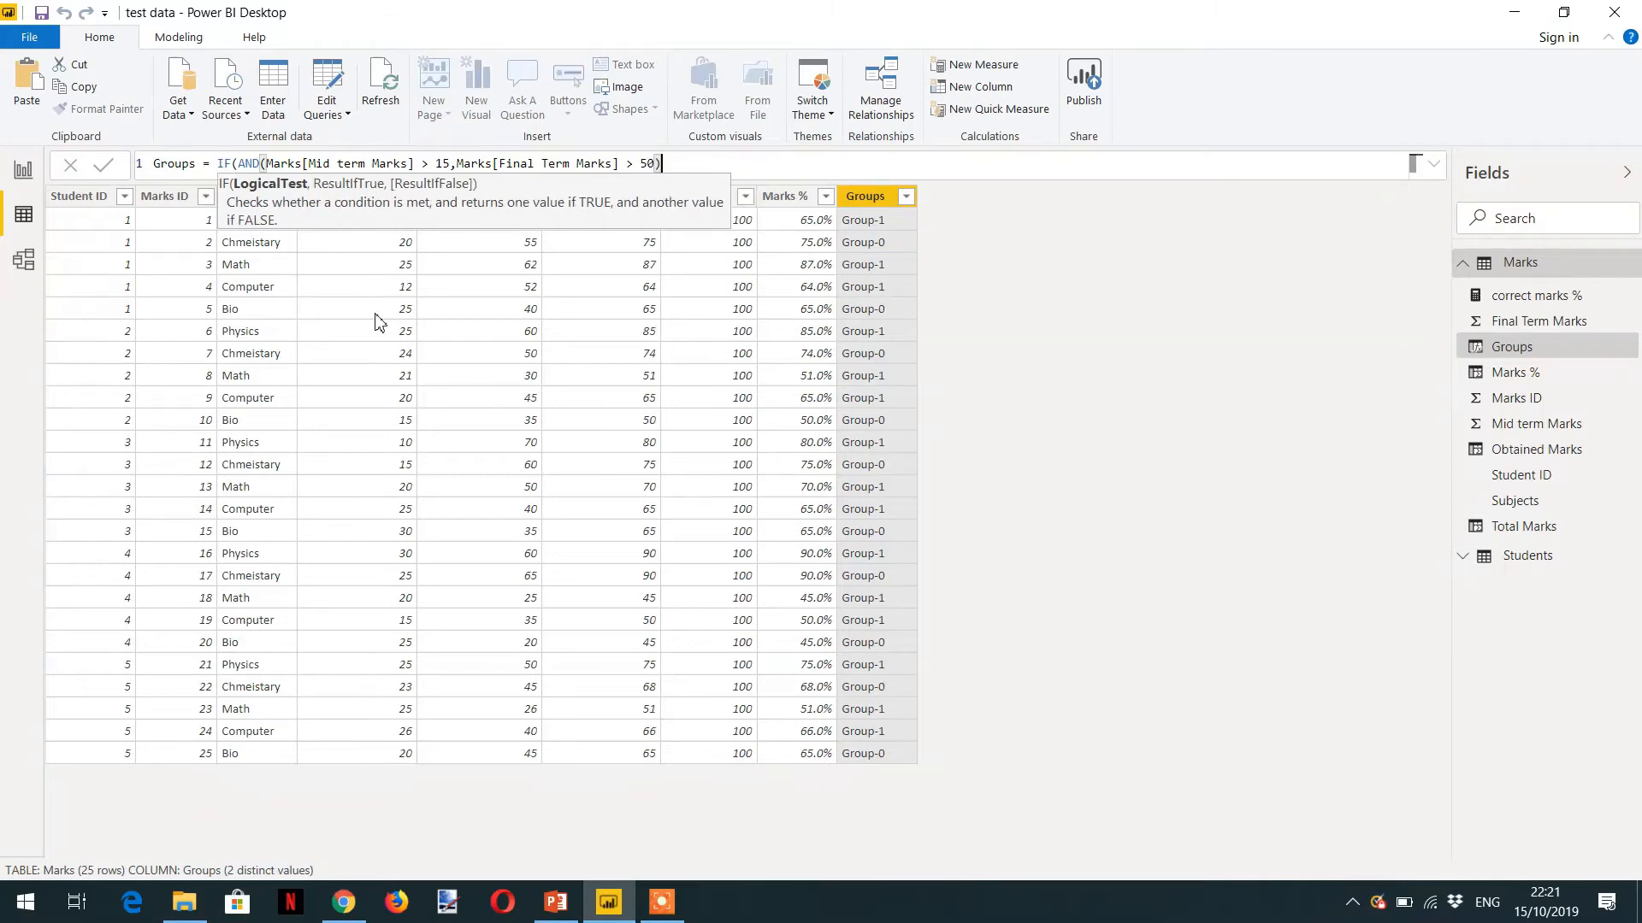
Set the IF results to "Group-1" when true and "Group0" when false, and commit the Groups formula
text(,"Group)
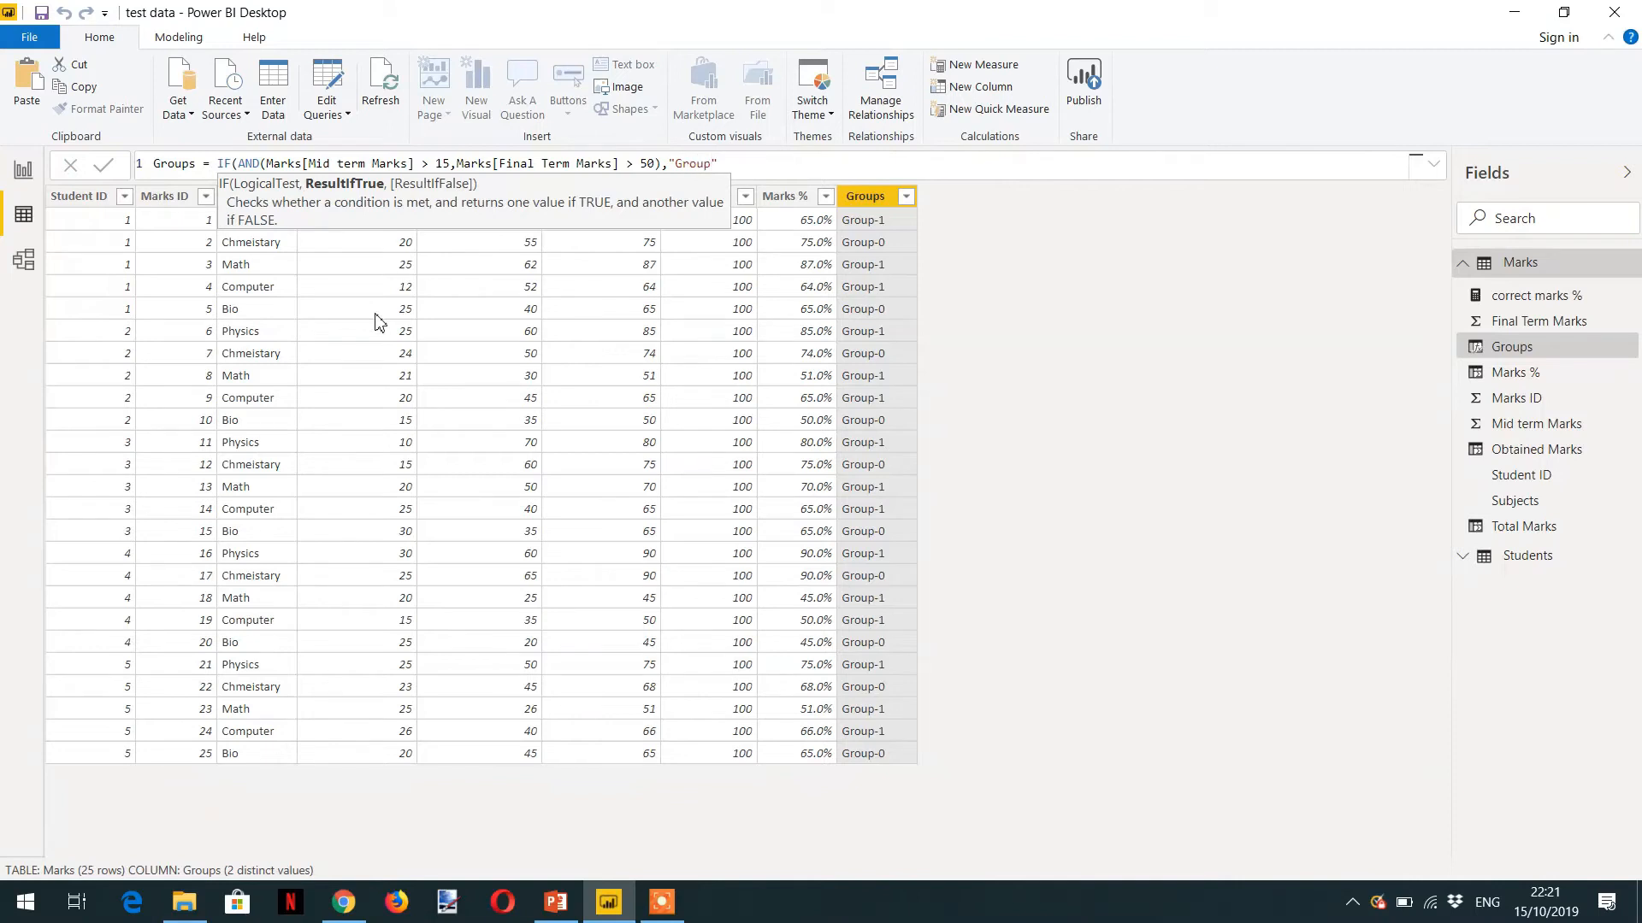
text(,)
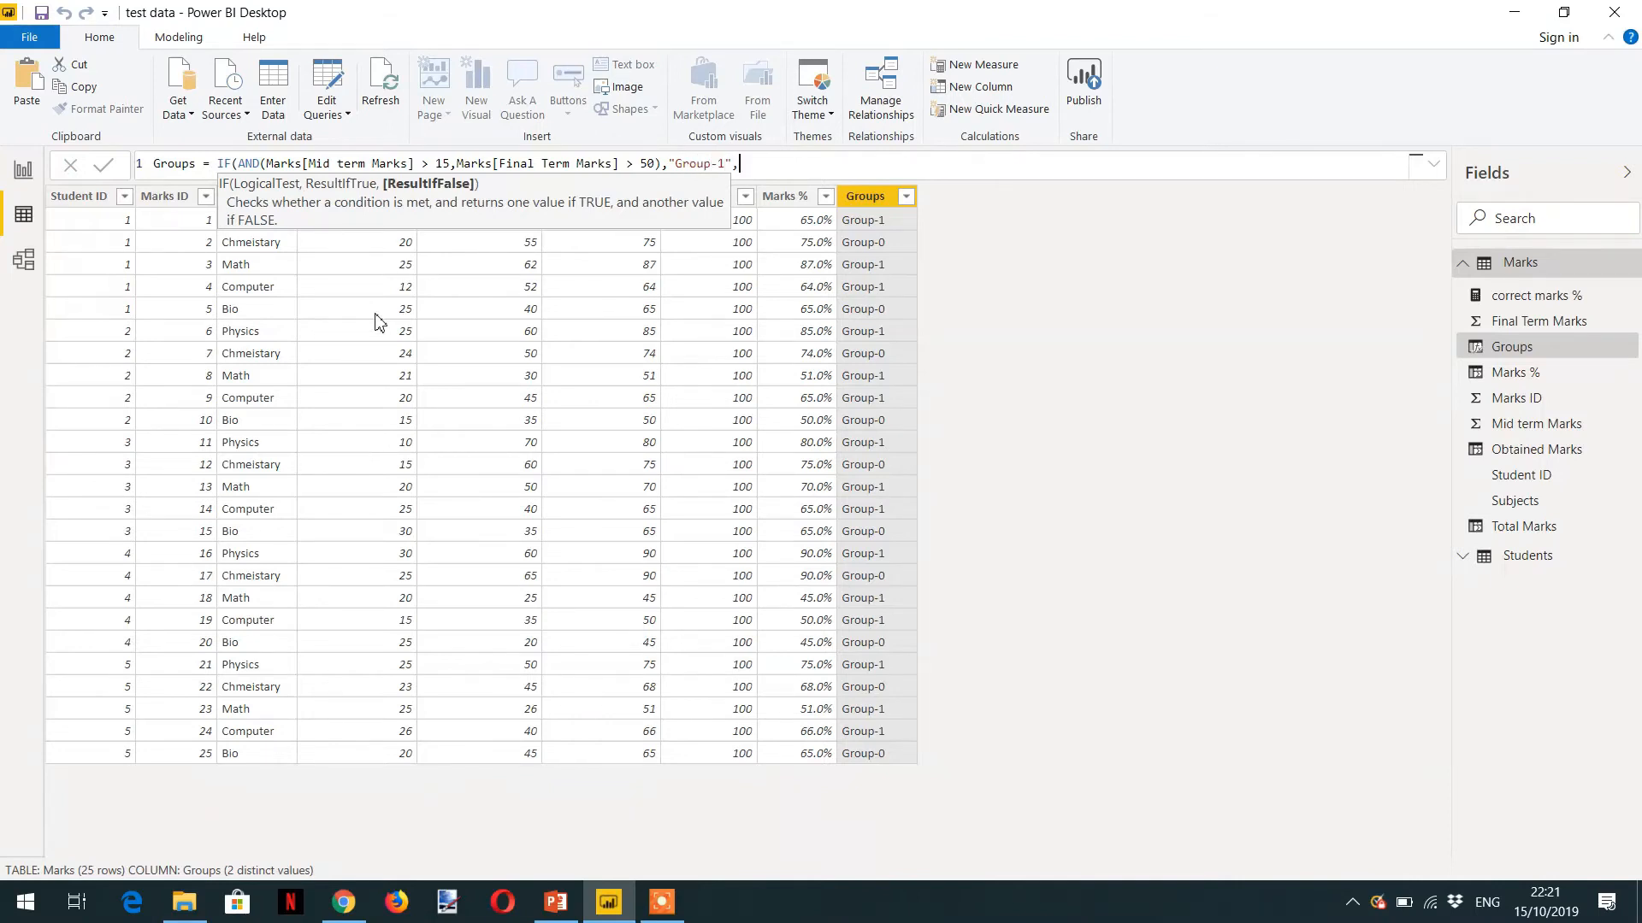
text(")
text(Group)
text(0"))
key(Return)
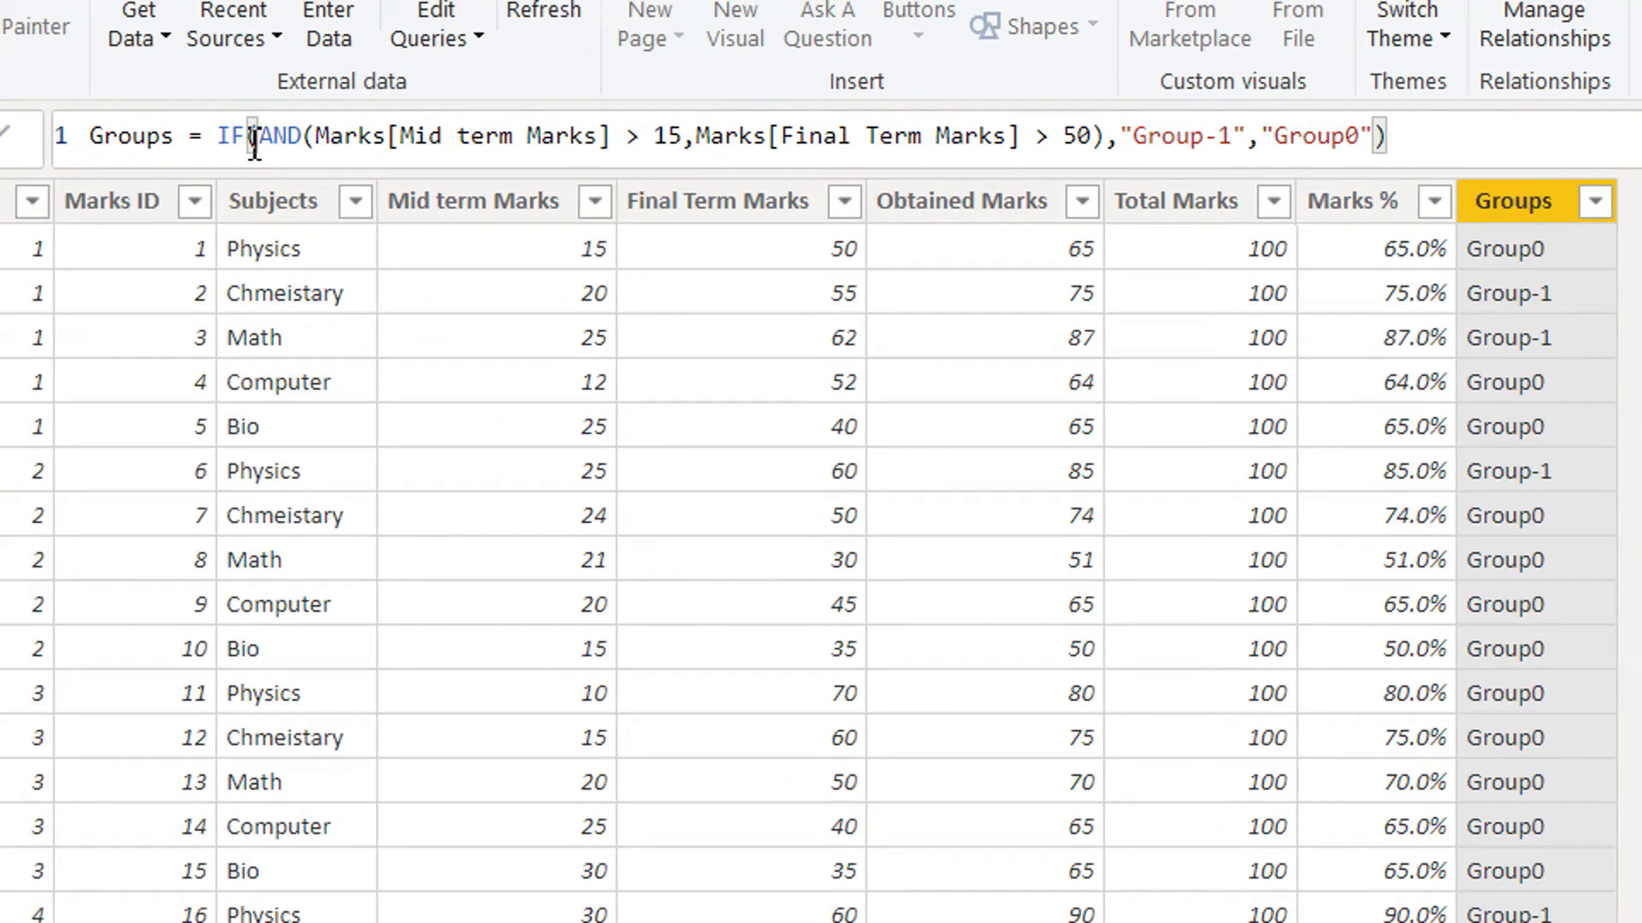
Insert an OR function with its opening parenthesis directly before AND inside the IF test
click(240, 134)
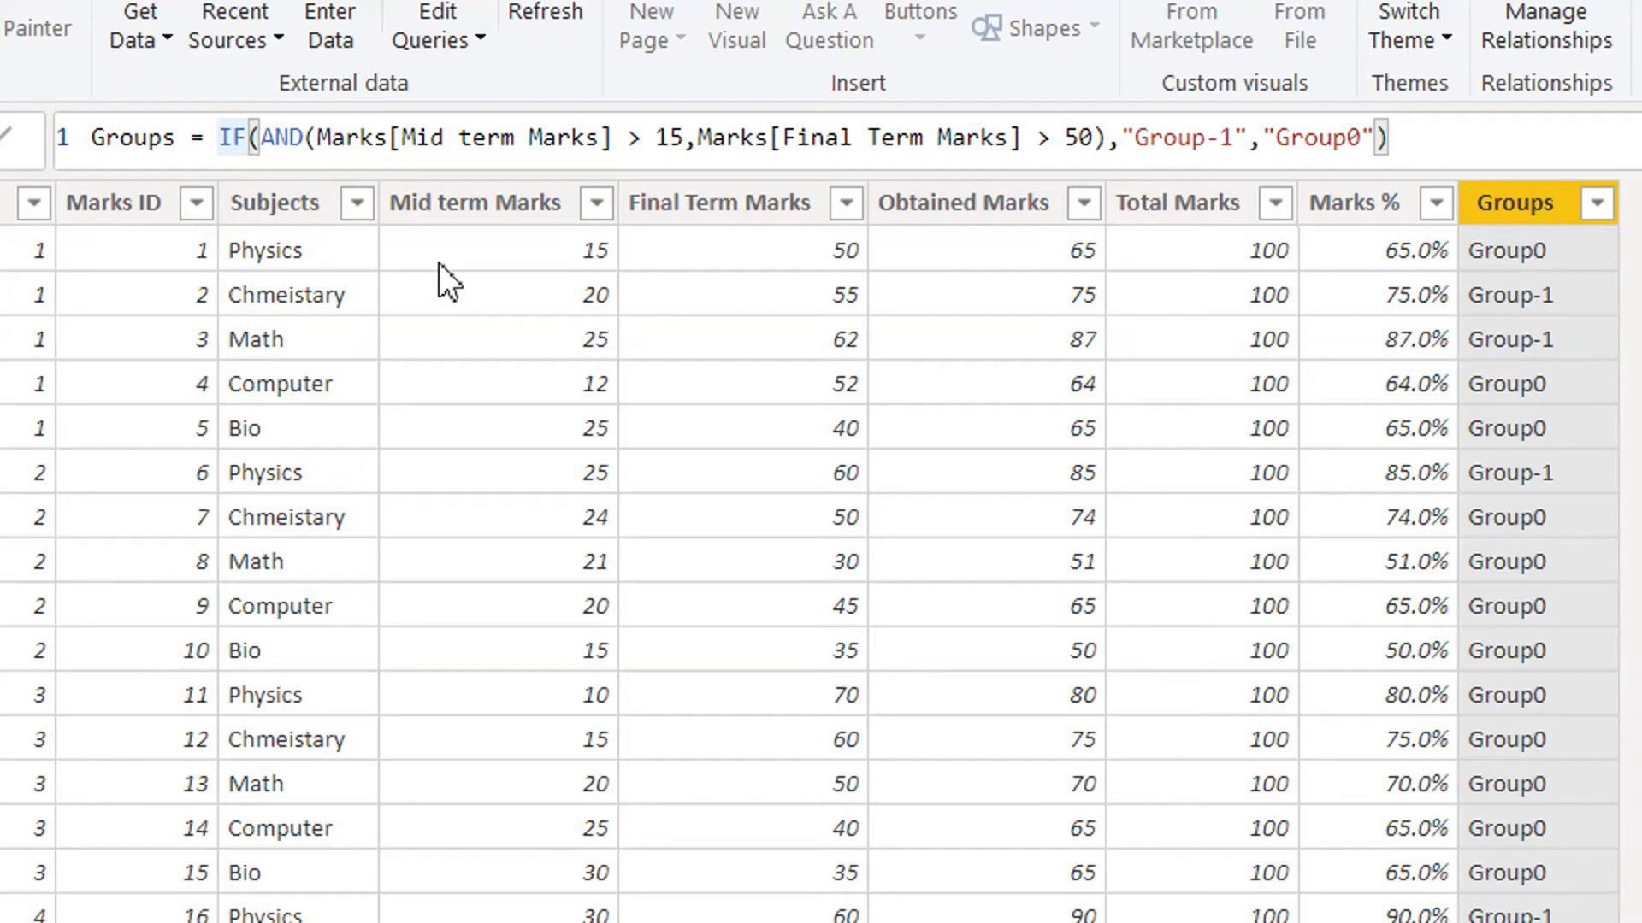
text(OR)
key(BackSpace)
key(BackSpace)
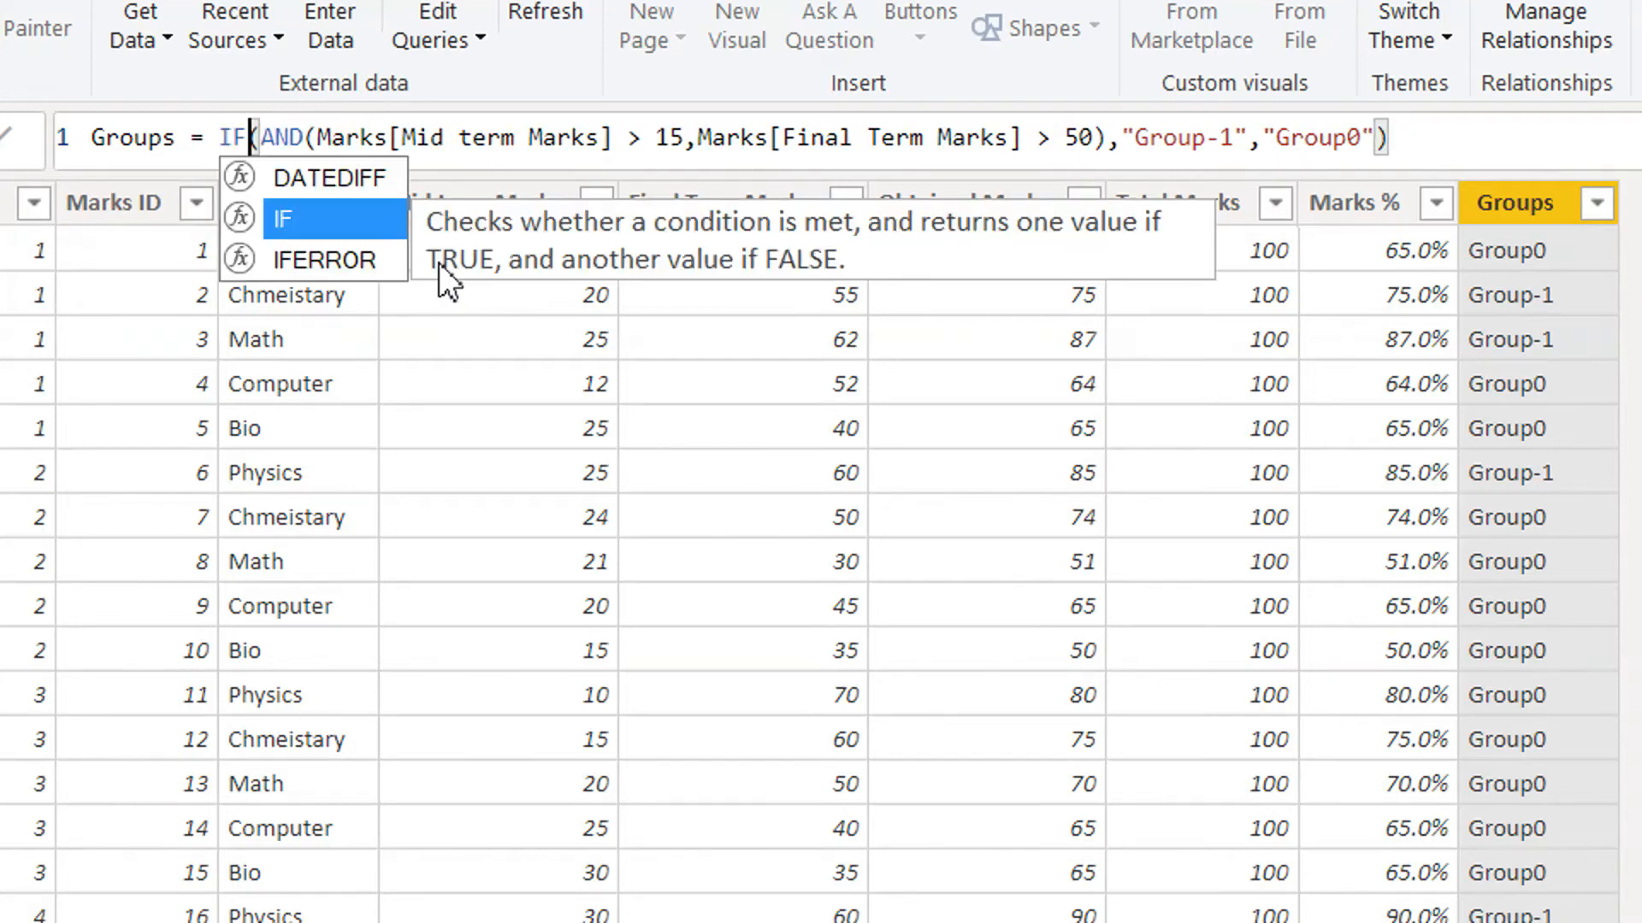
text(()
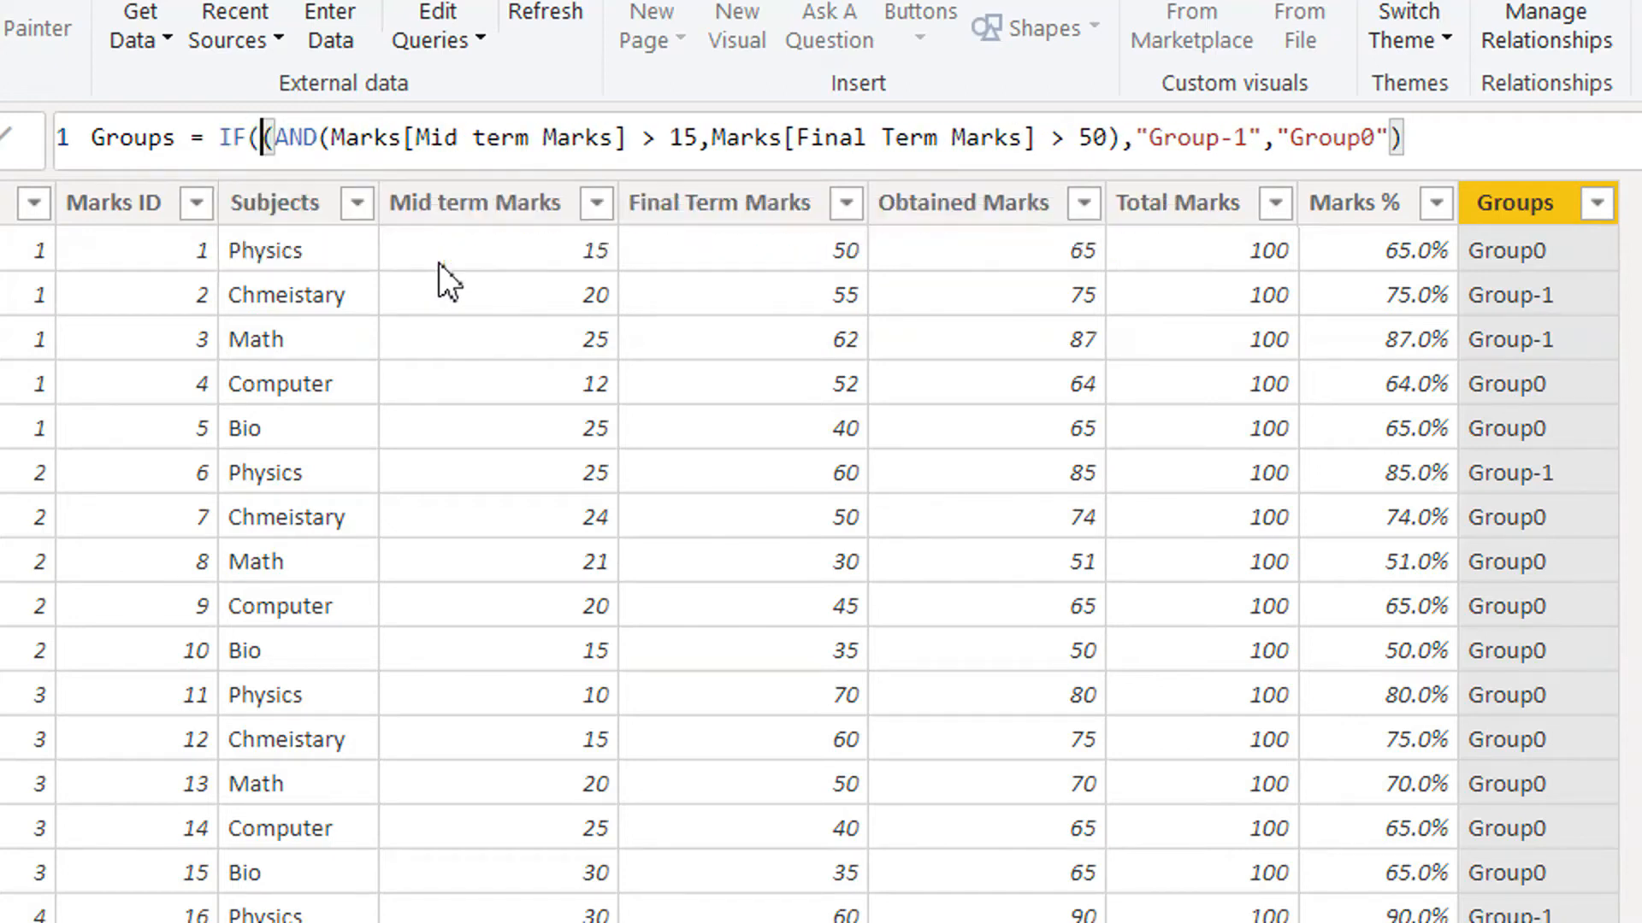
text(OR)
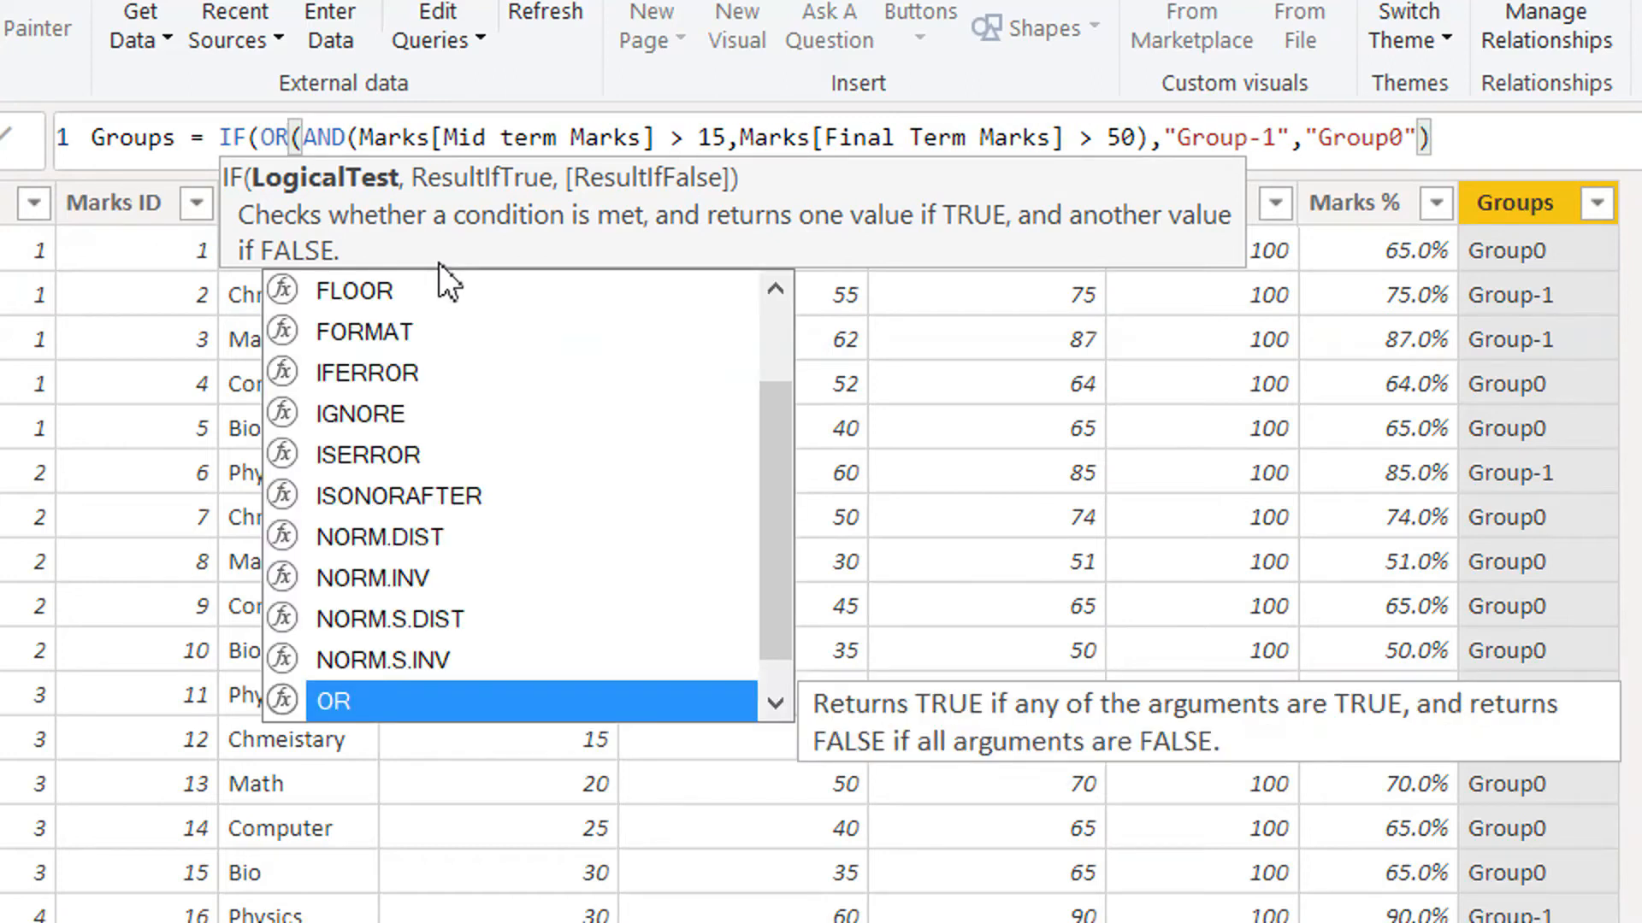
Add Marks[Subjects] = "Math" as the OR's second argument after the AND, close the OR and commit the formula
key(Right)
key(Right)
key(Right)
key(Right)
key(Right)
key(Right)
key(Right)
key(Right)
key(Right)
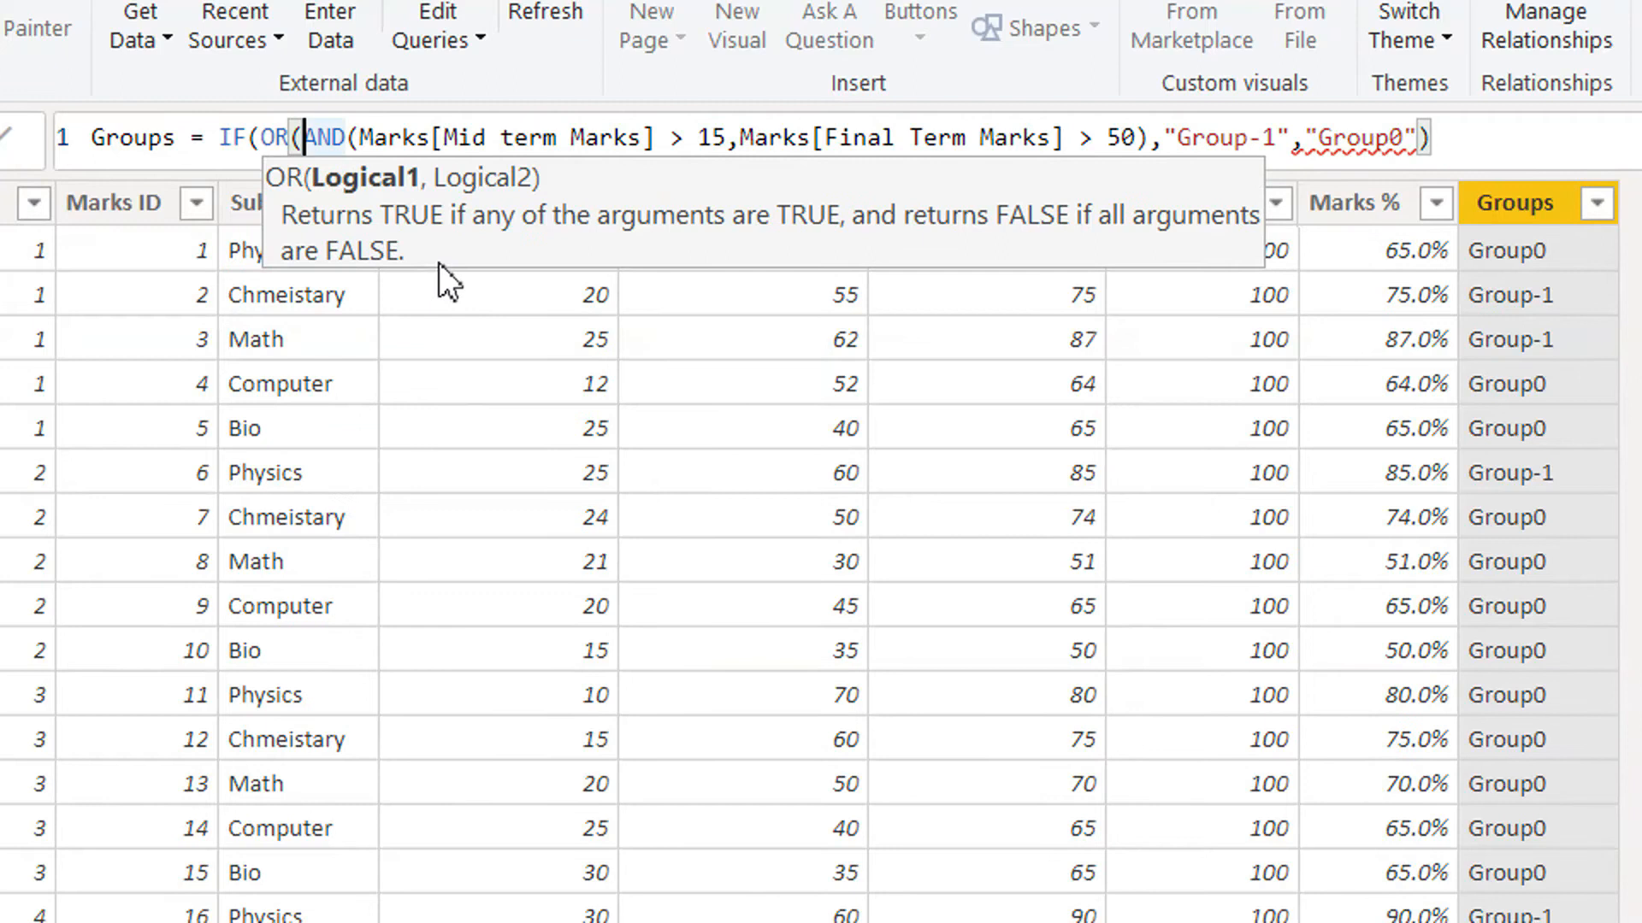
key(Right)
key(Right)
key(Right)
key(Right)
key(Right)
key(Right)
key(Right)
key(Right)
key(Right)
key(Right)
key(Right)
key(Right)
key(Right)
key(Right)
key(Right)
key(Right)
key(Right)
key(Right)
key(Right)
key(Right)
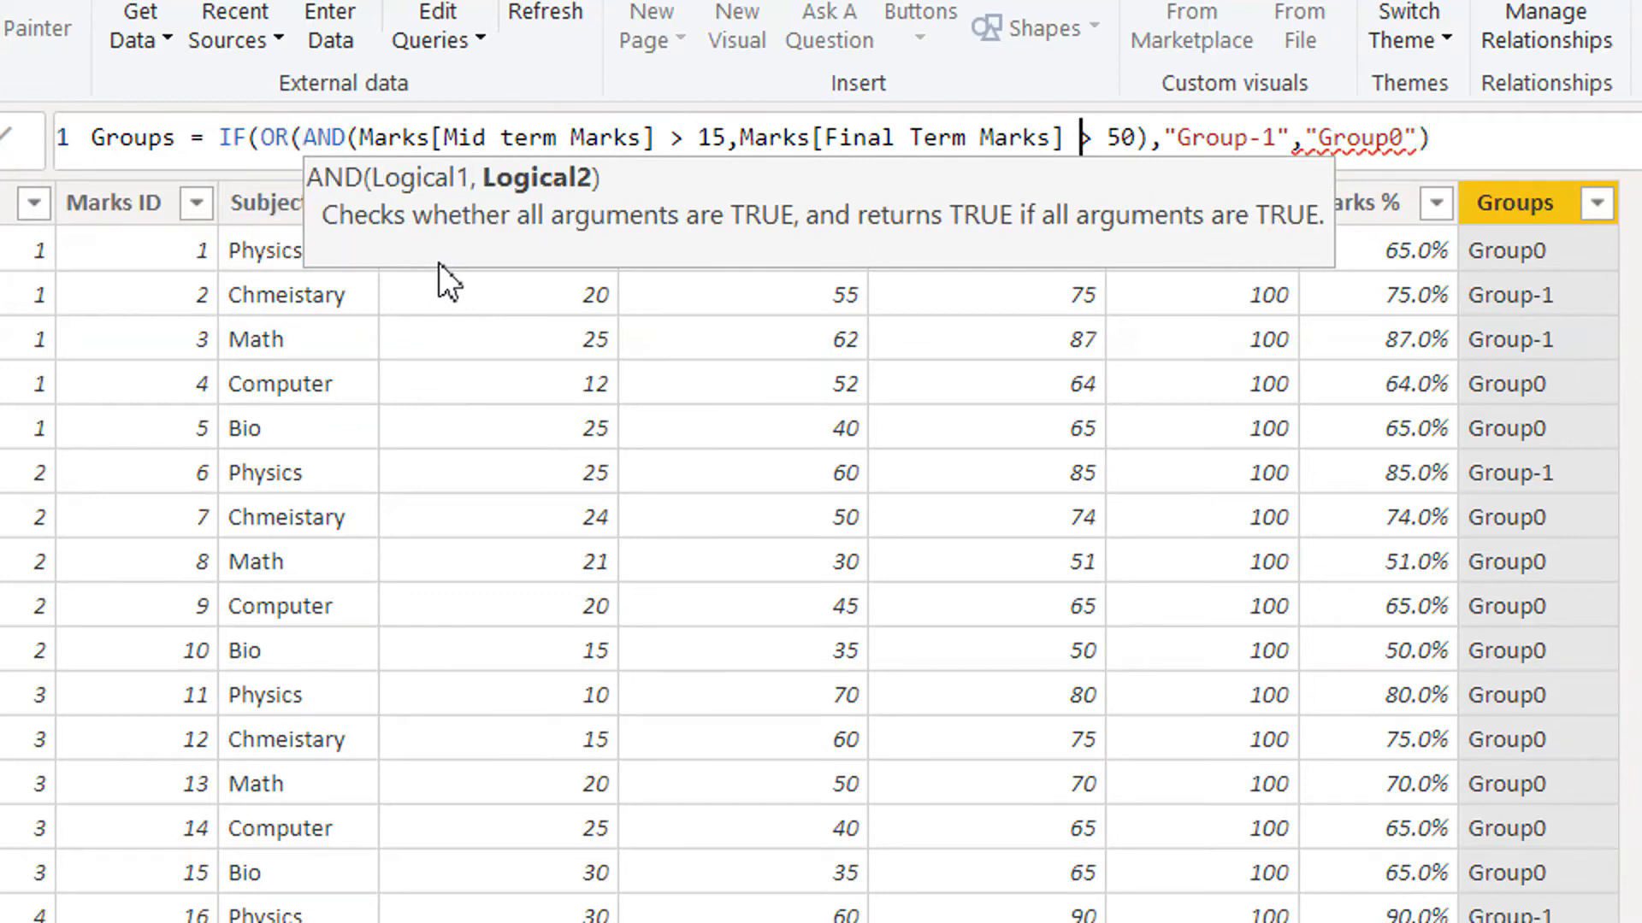
key(Right)
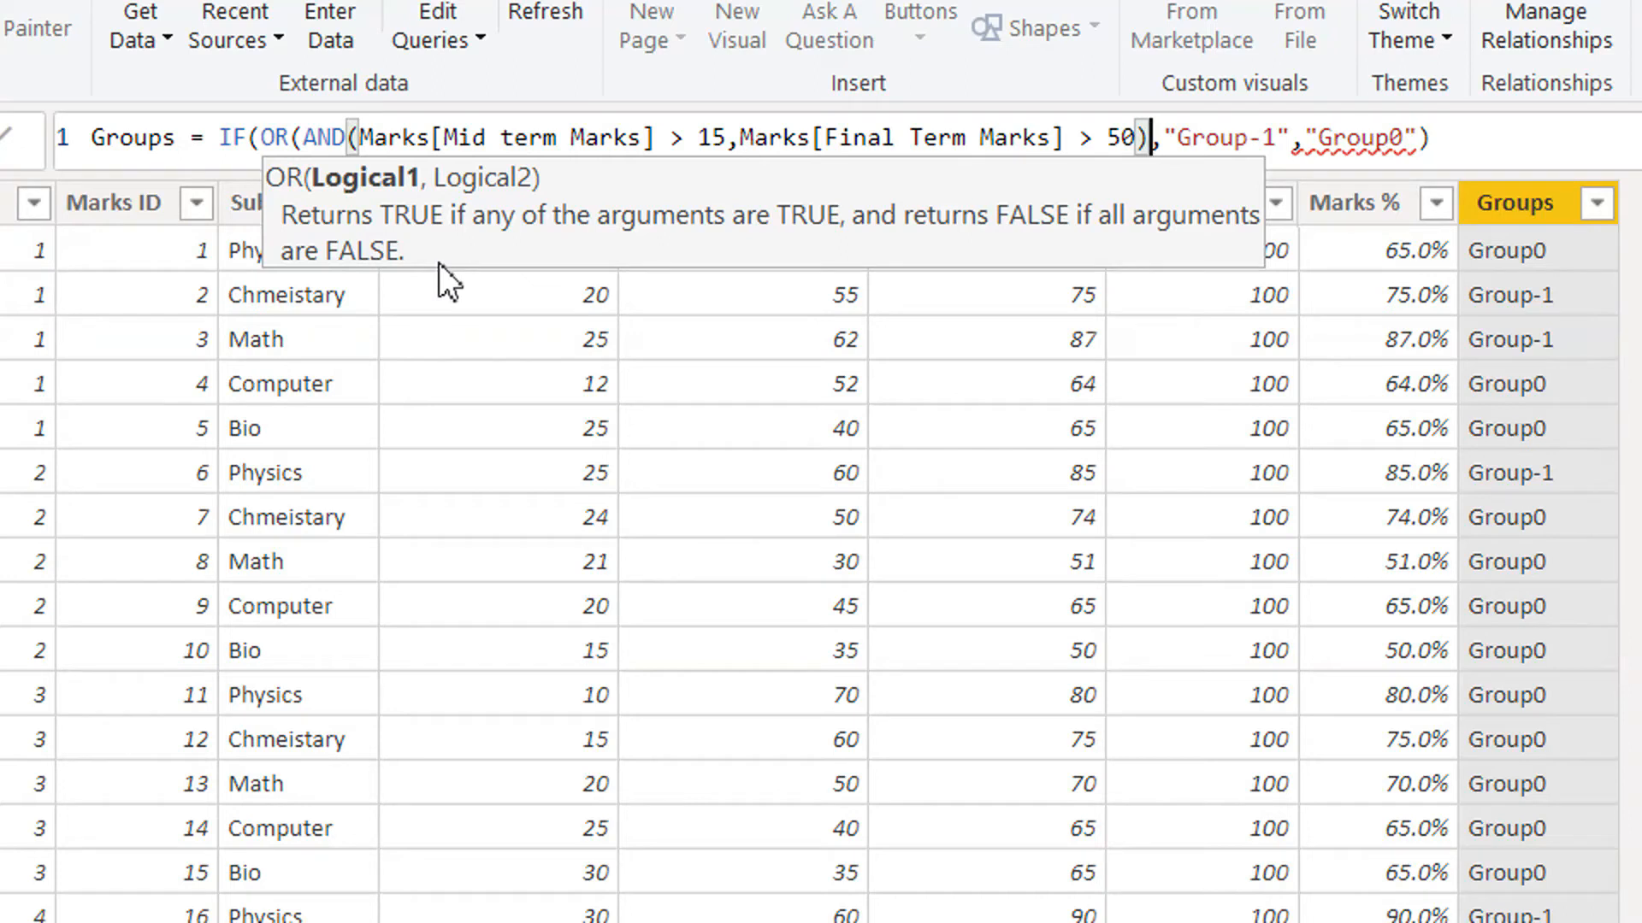
text(,subj,)
key(Tab)
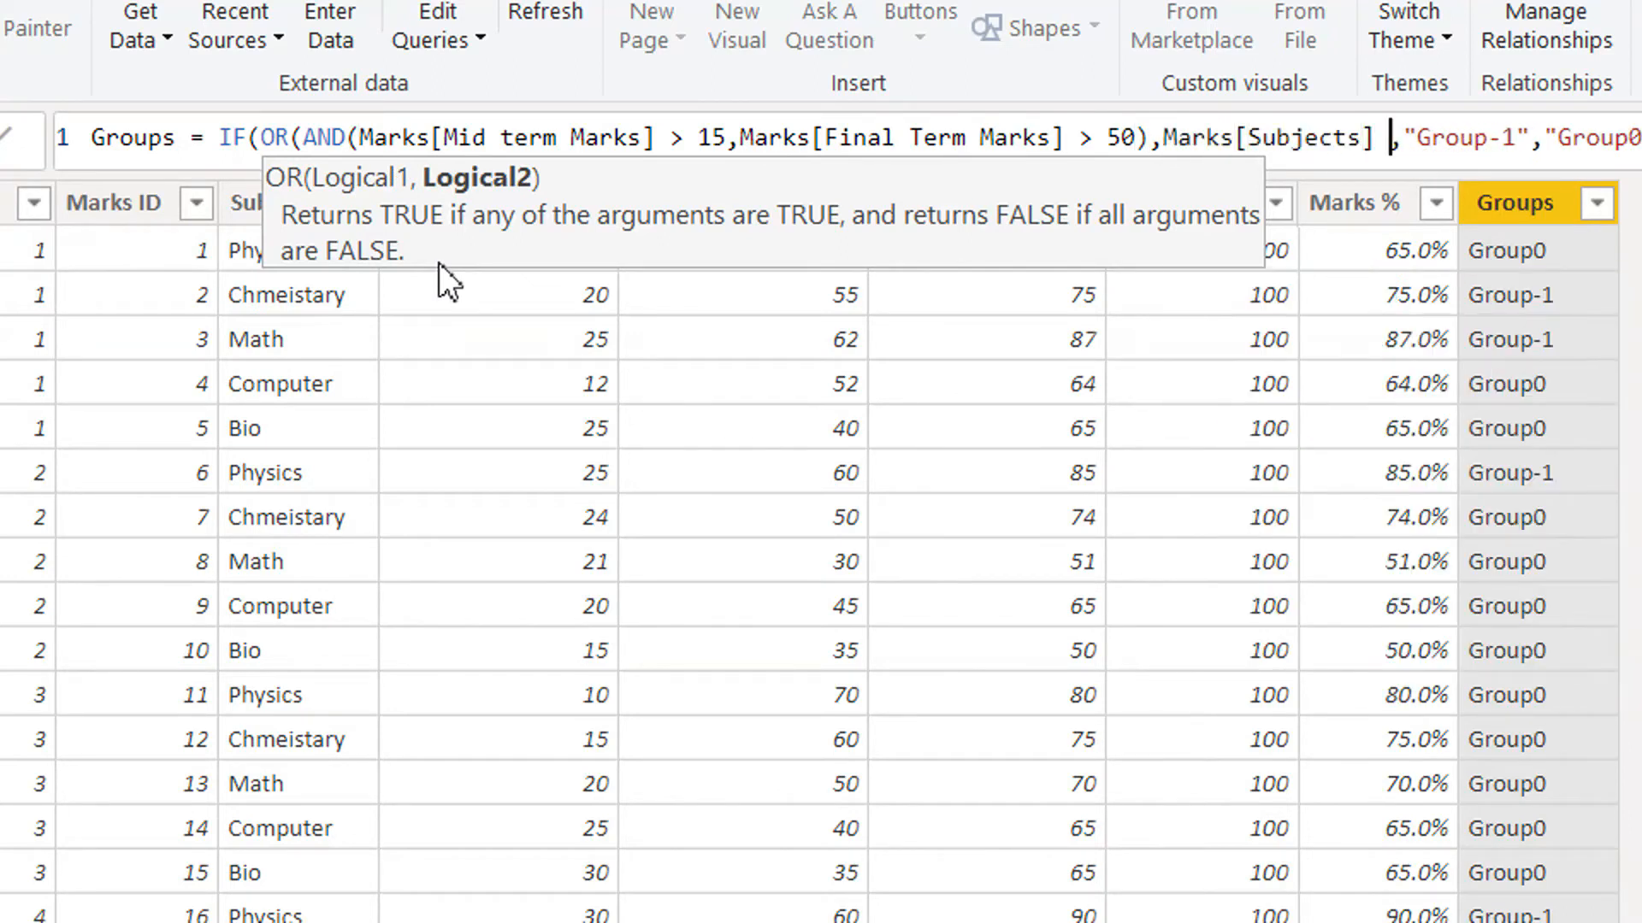
text(= )
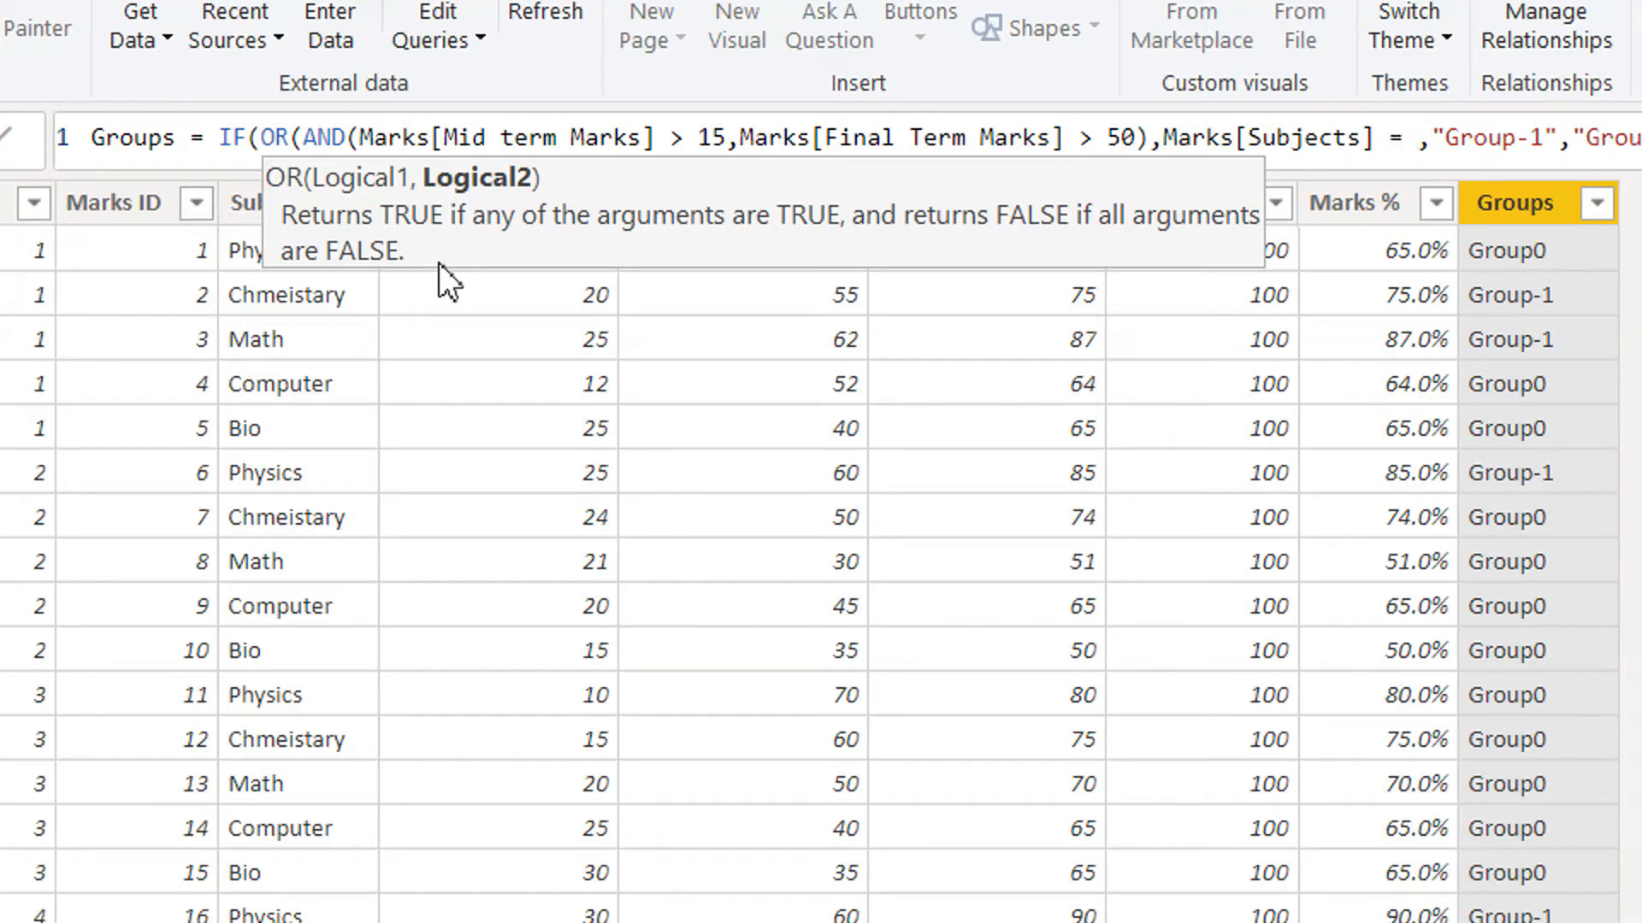
text("Math"))
key(Return)
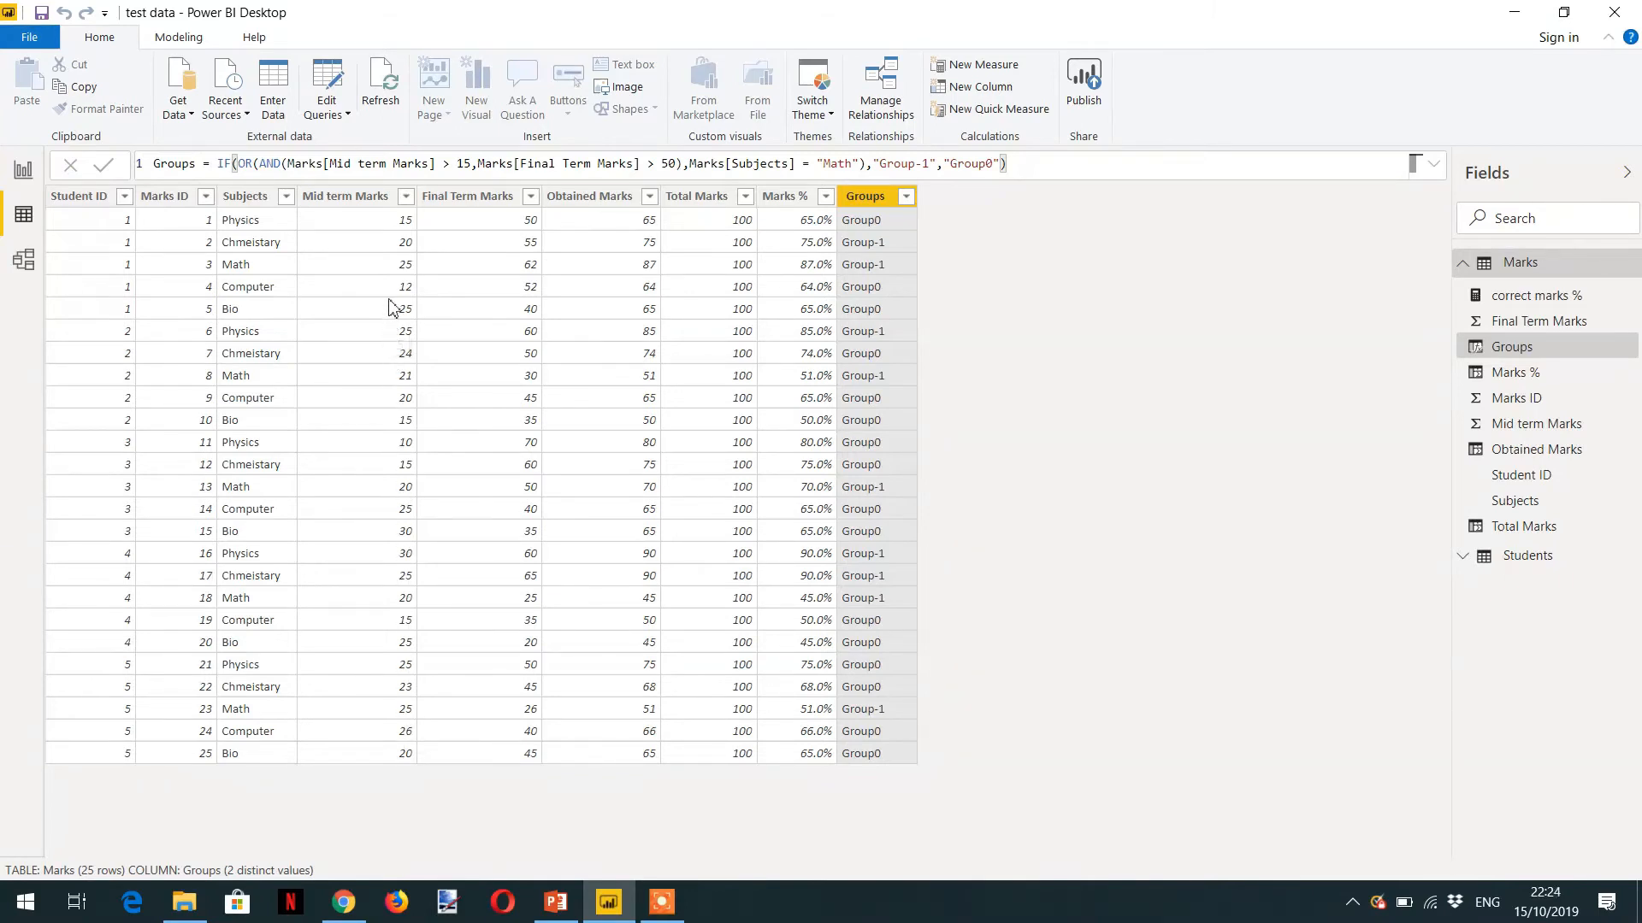
Change the subject compared in the OR condition to "Computer" and commit the Groups formula
double_click(839, 165)
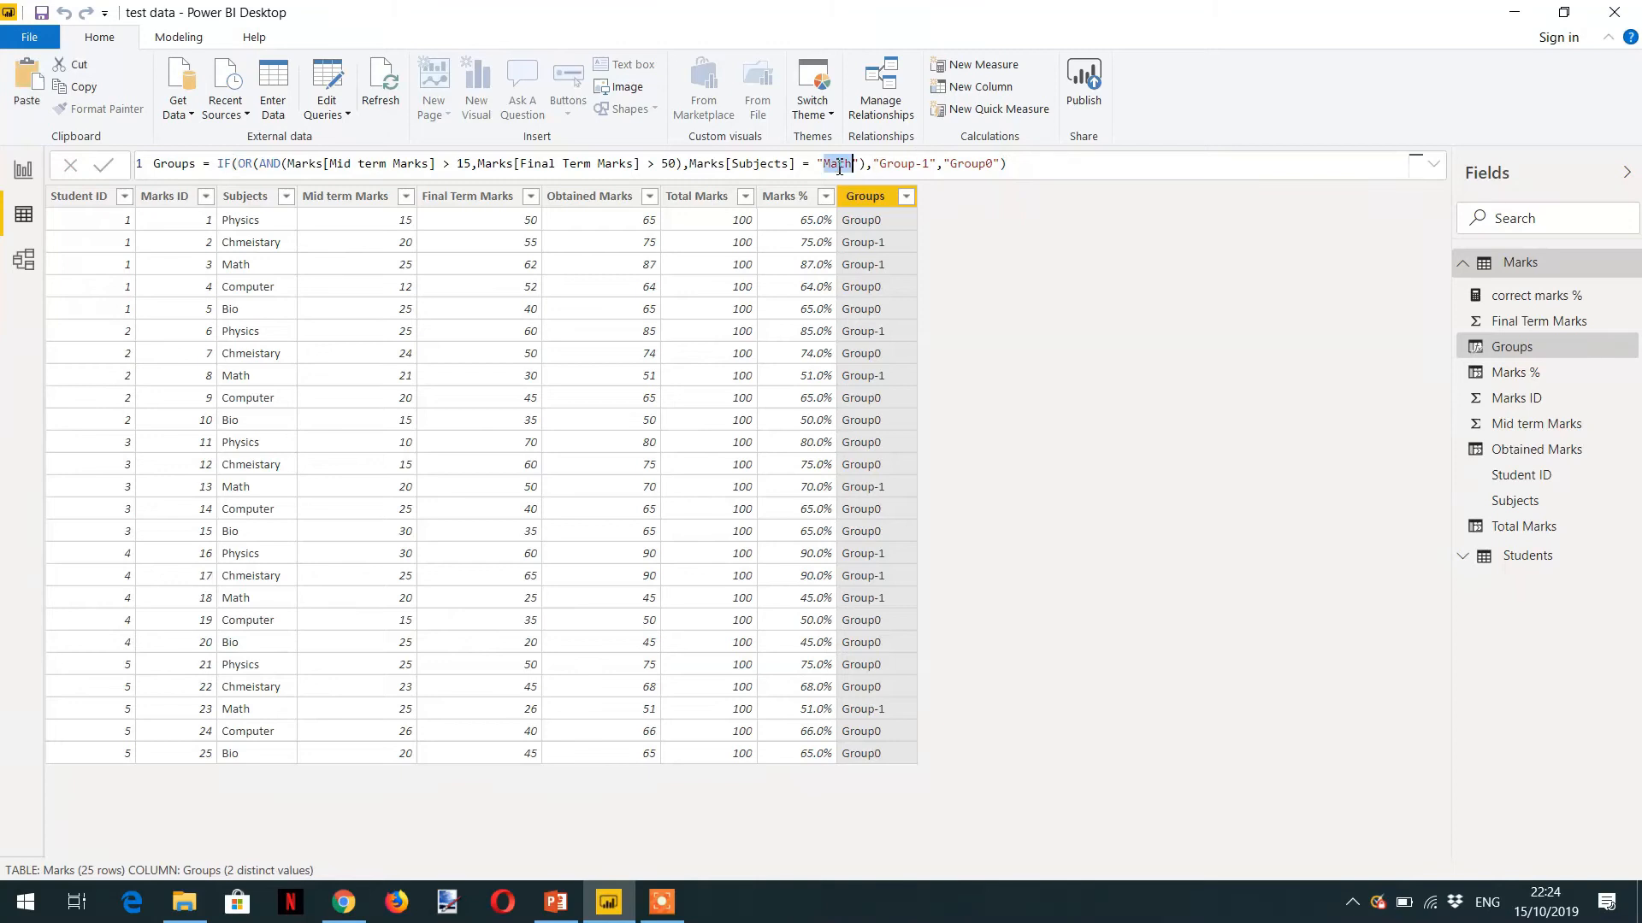
text(Computer)
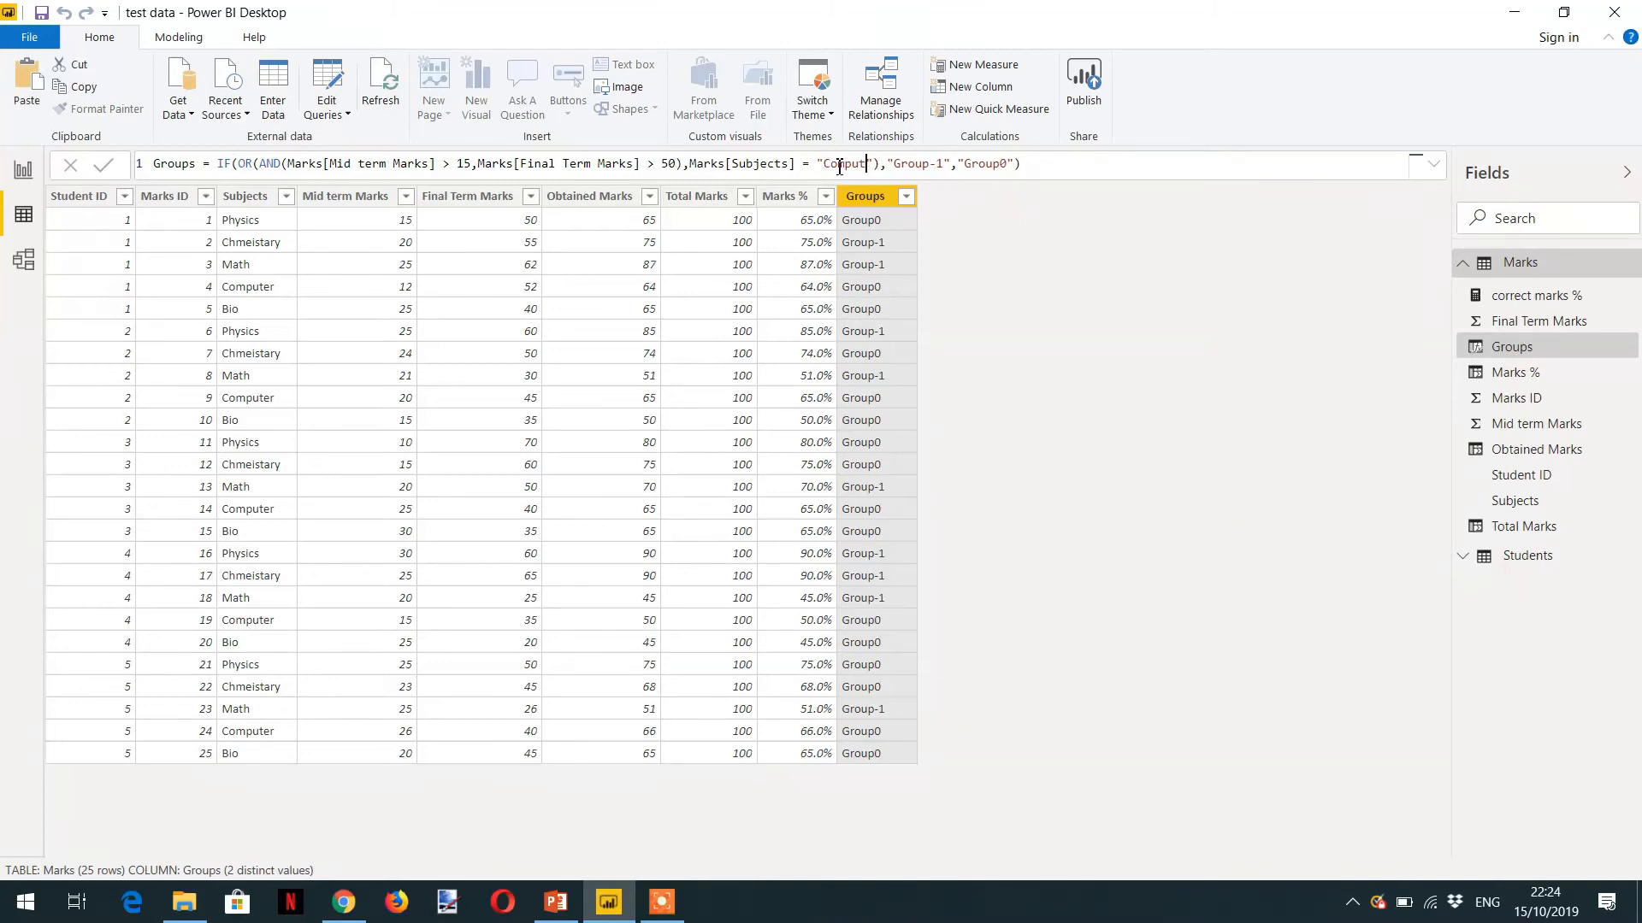
key(Return)
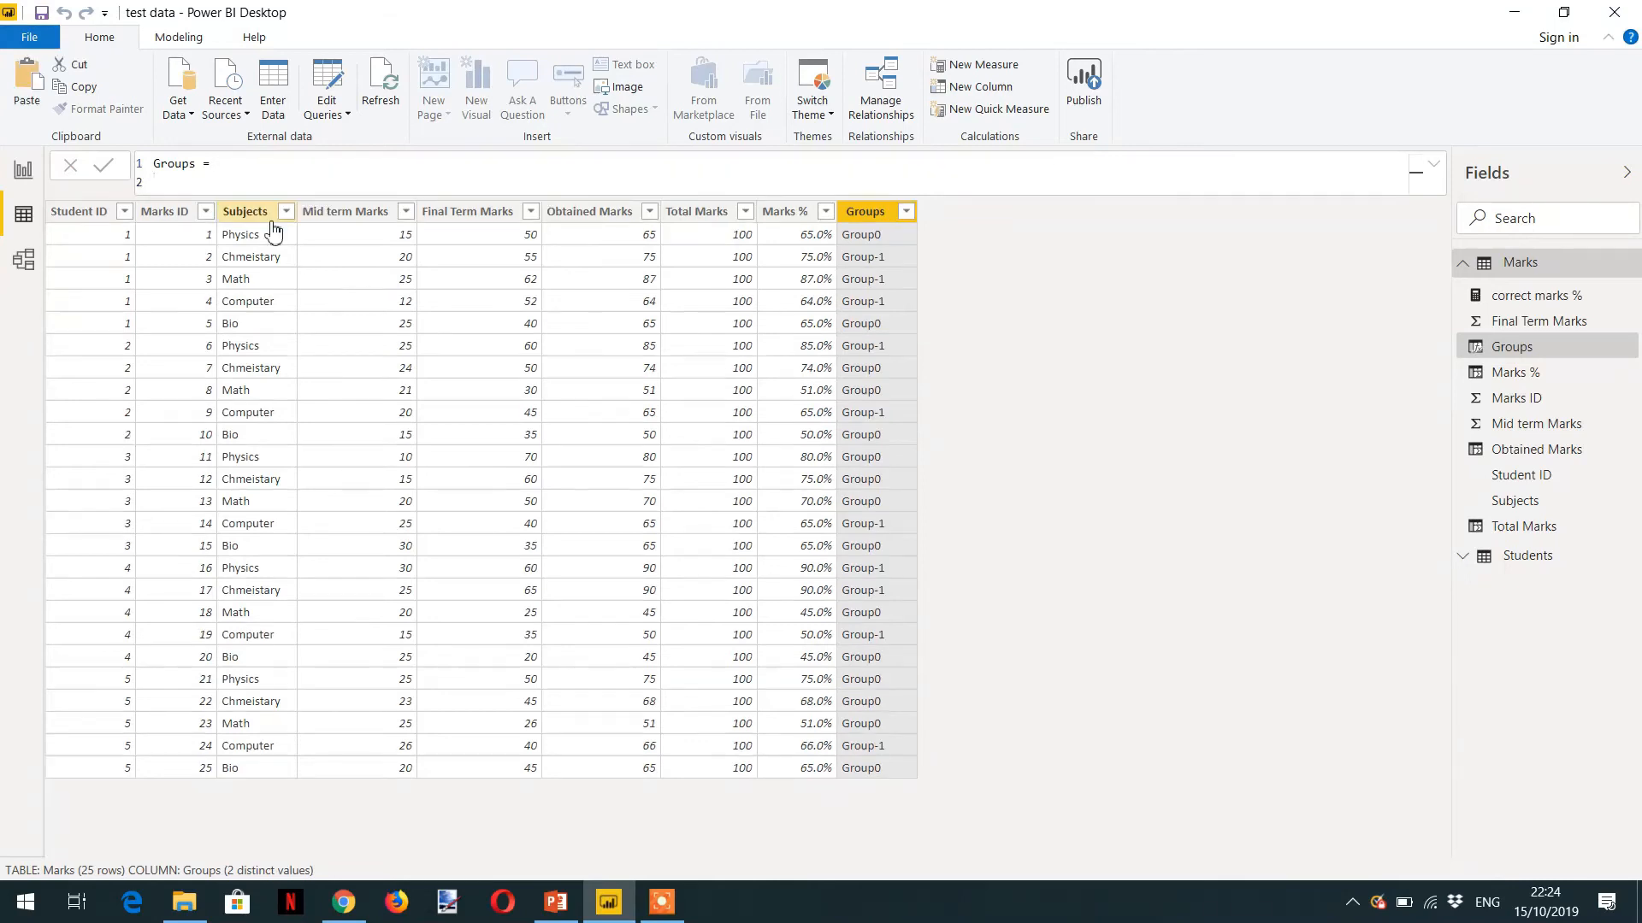
Start a SWITCH function on the second line of the Groups formula with Marks[Subjects] as its expression, followed by a new line
text(sw)
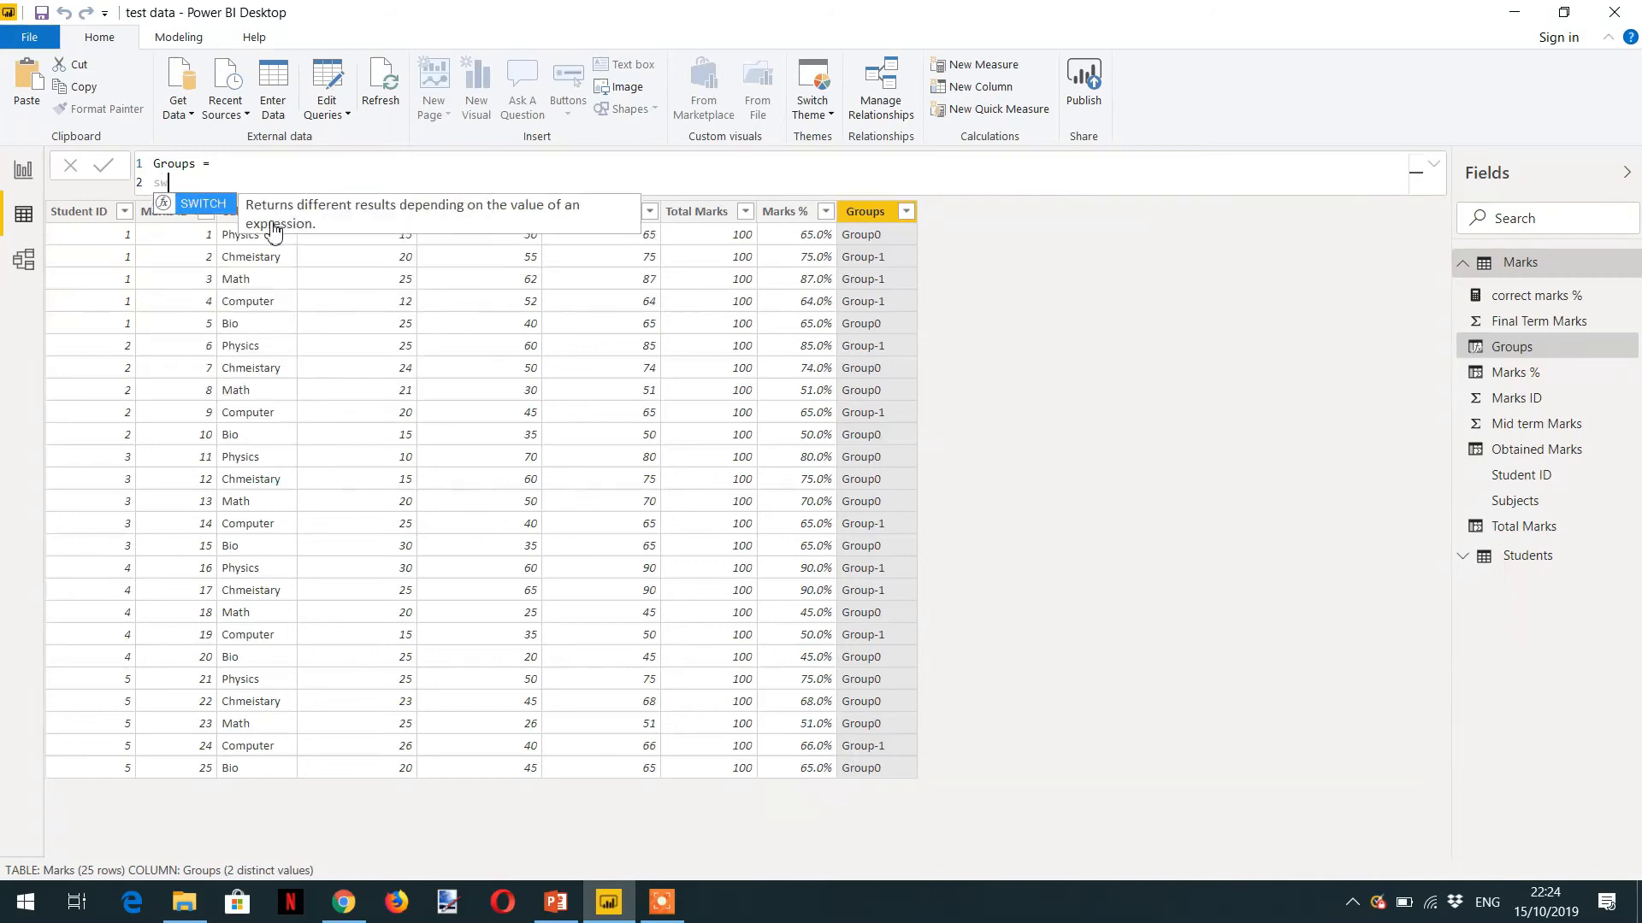
text(i)
key(Tab)
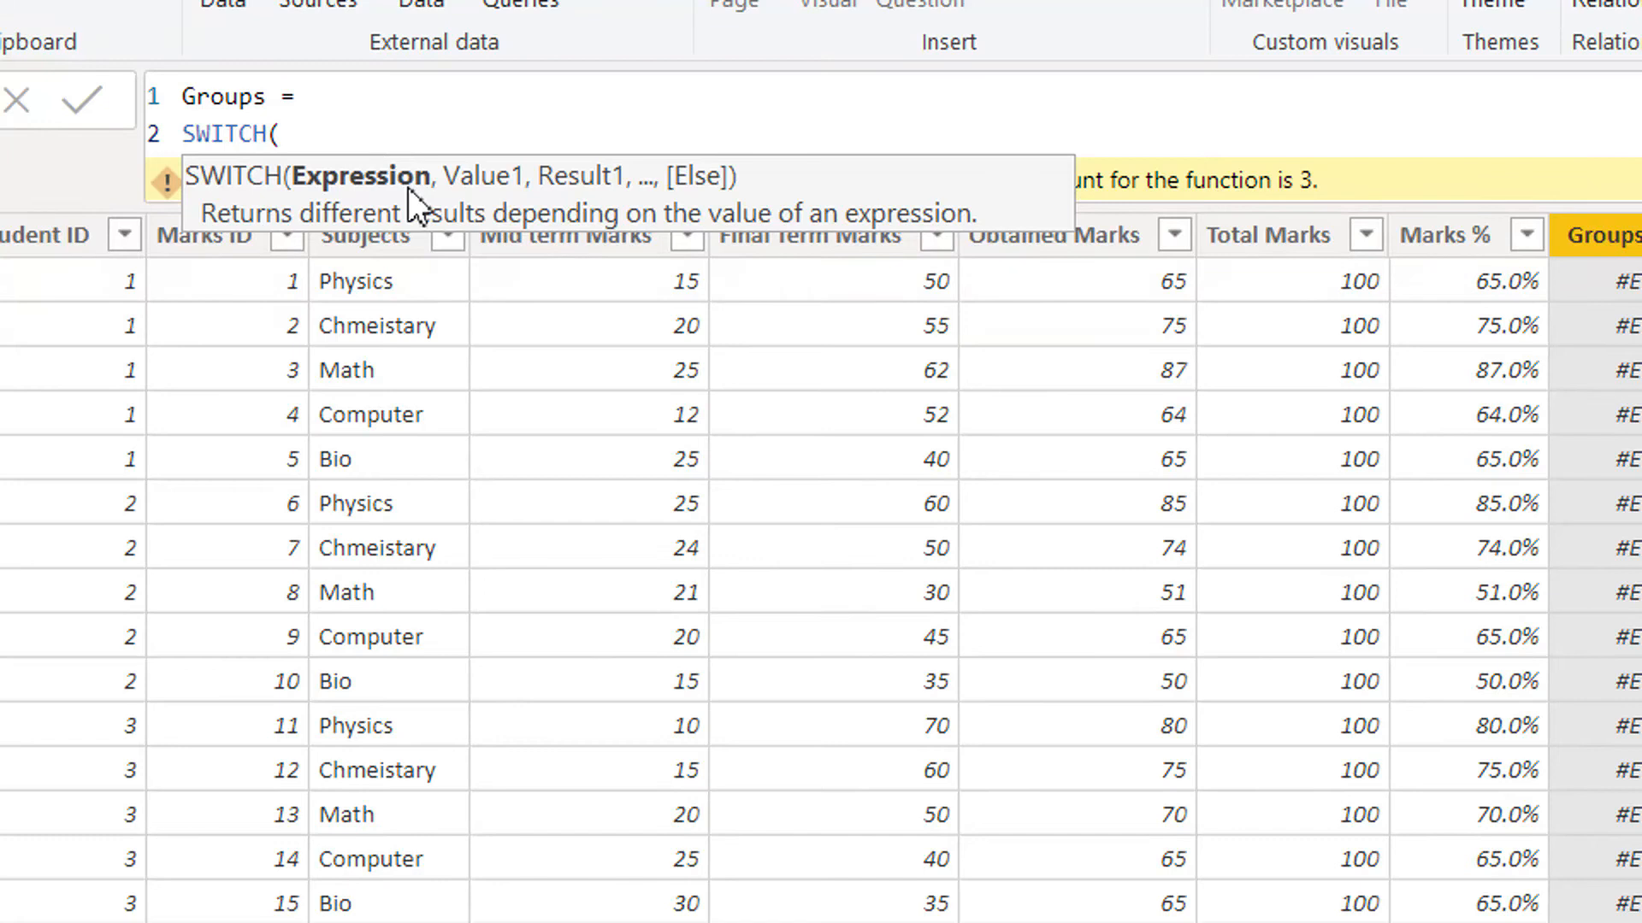
text(subj)
key(Tab)
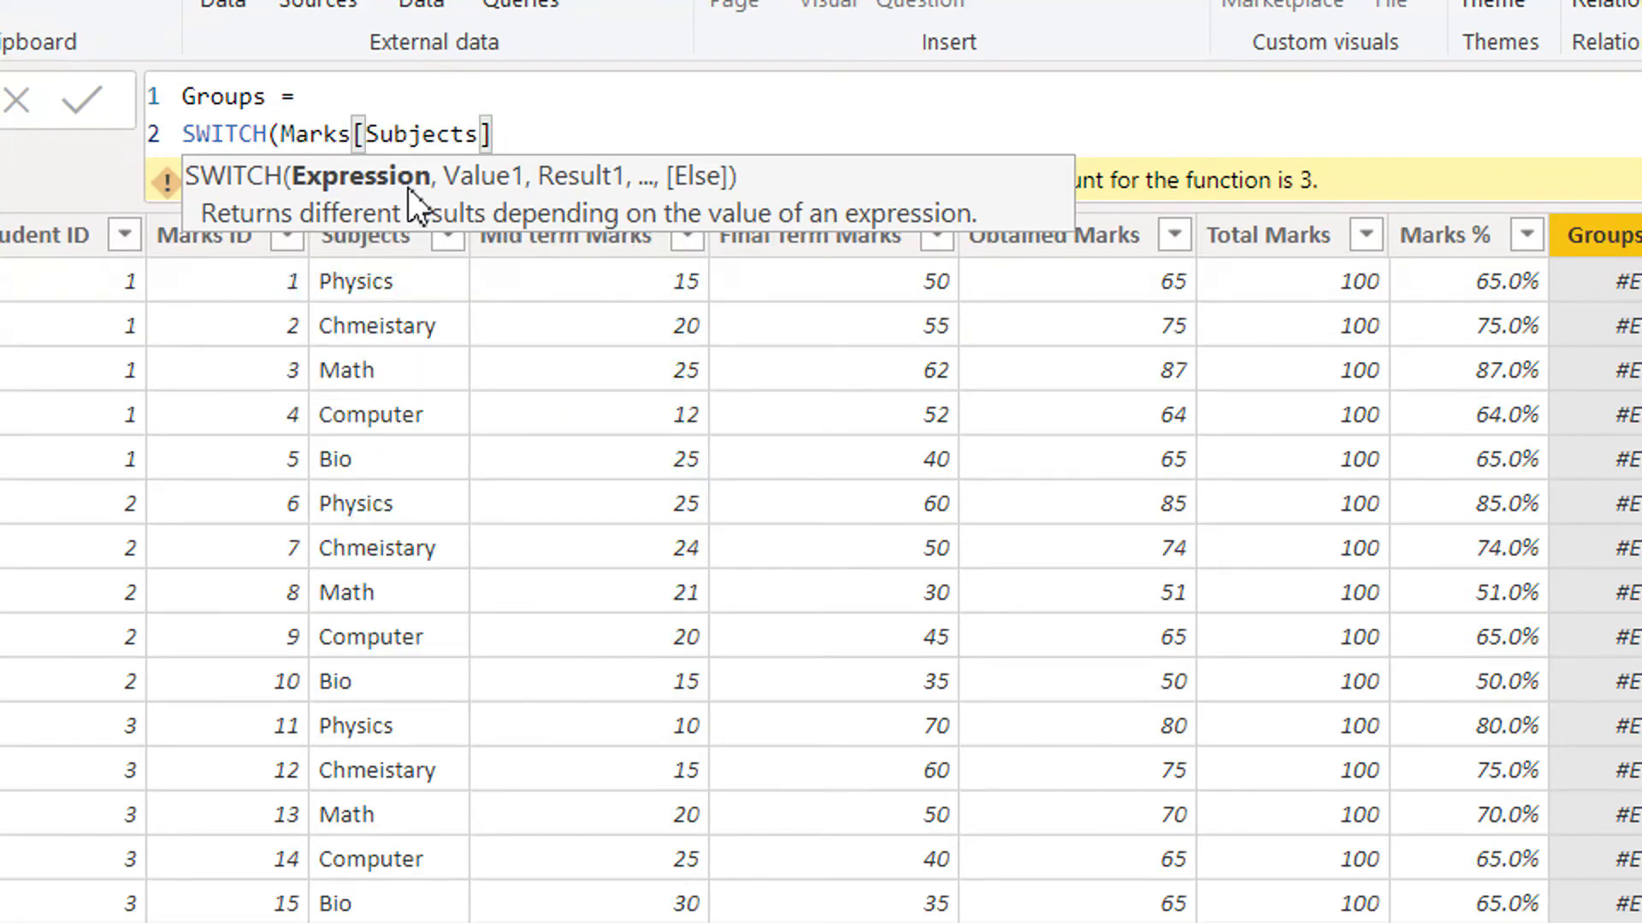
text(,)
key(shift+Return)
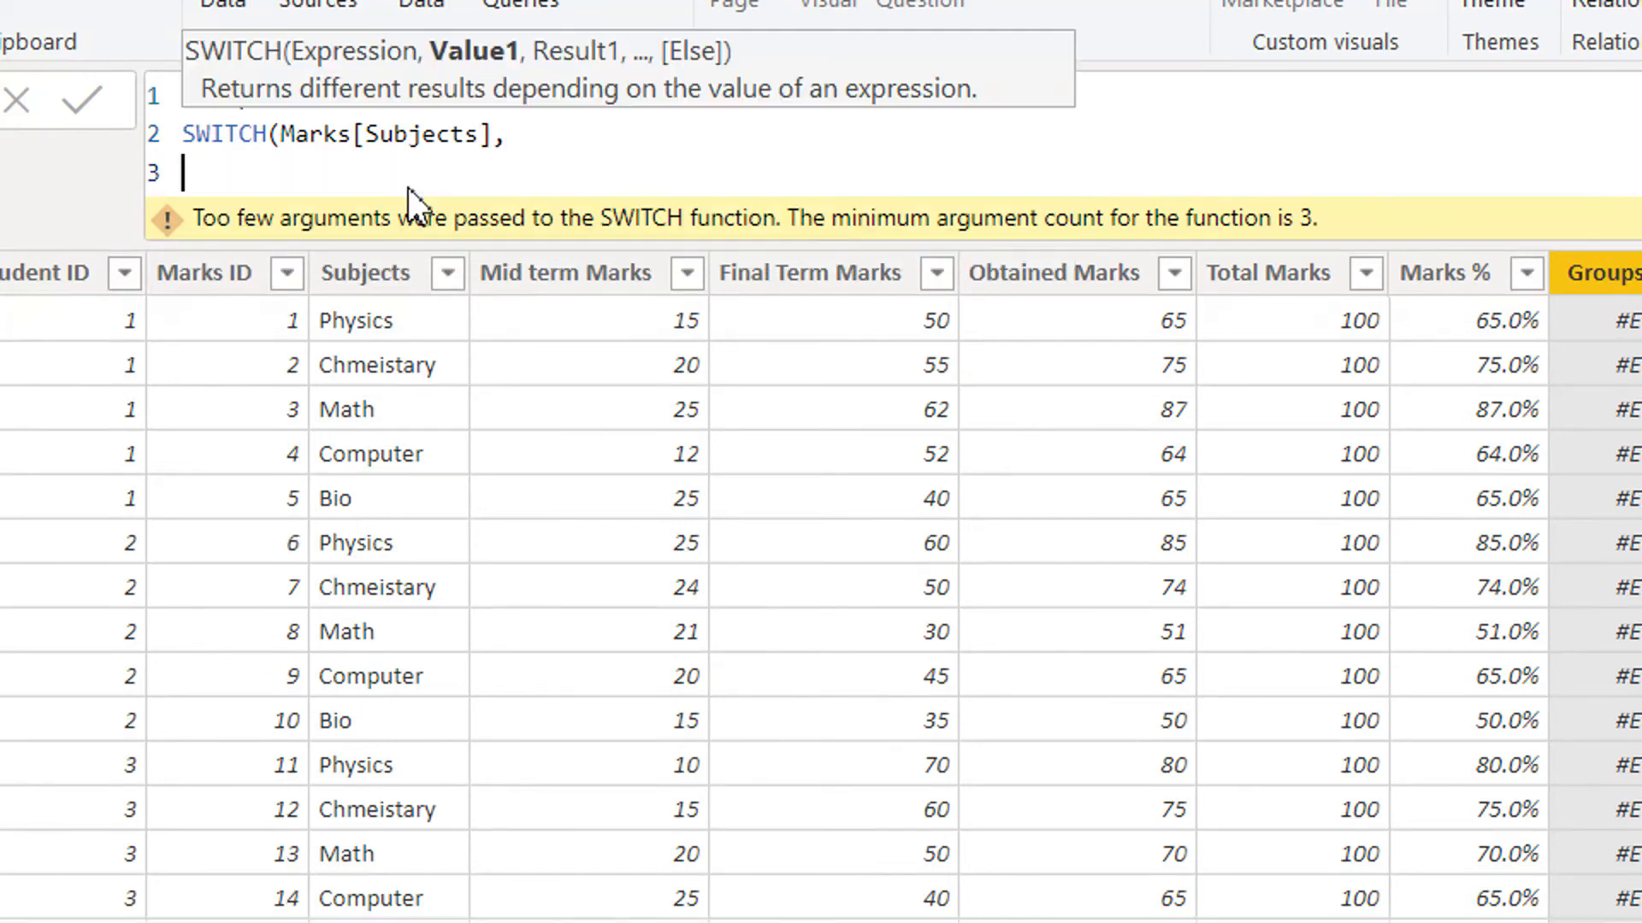
text(Physics)
key(BackSpace)
key(BackSpace)
key(BackSpace)
key(BackSpace)
key(BackSpace)
key(BackSpace)
key(BackSpace)
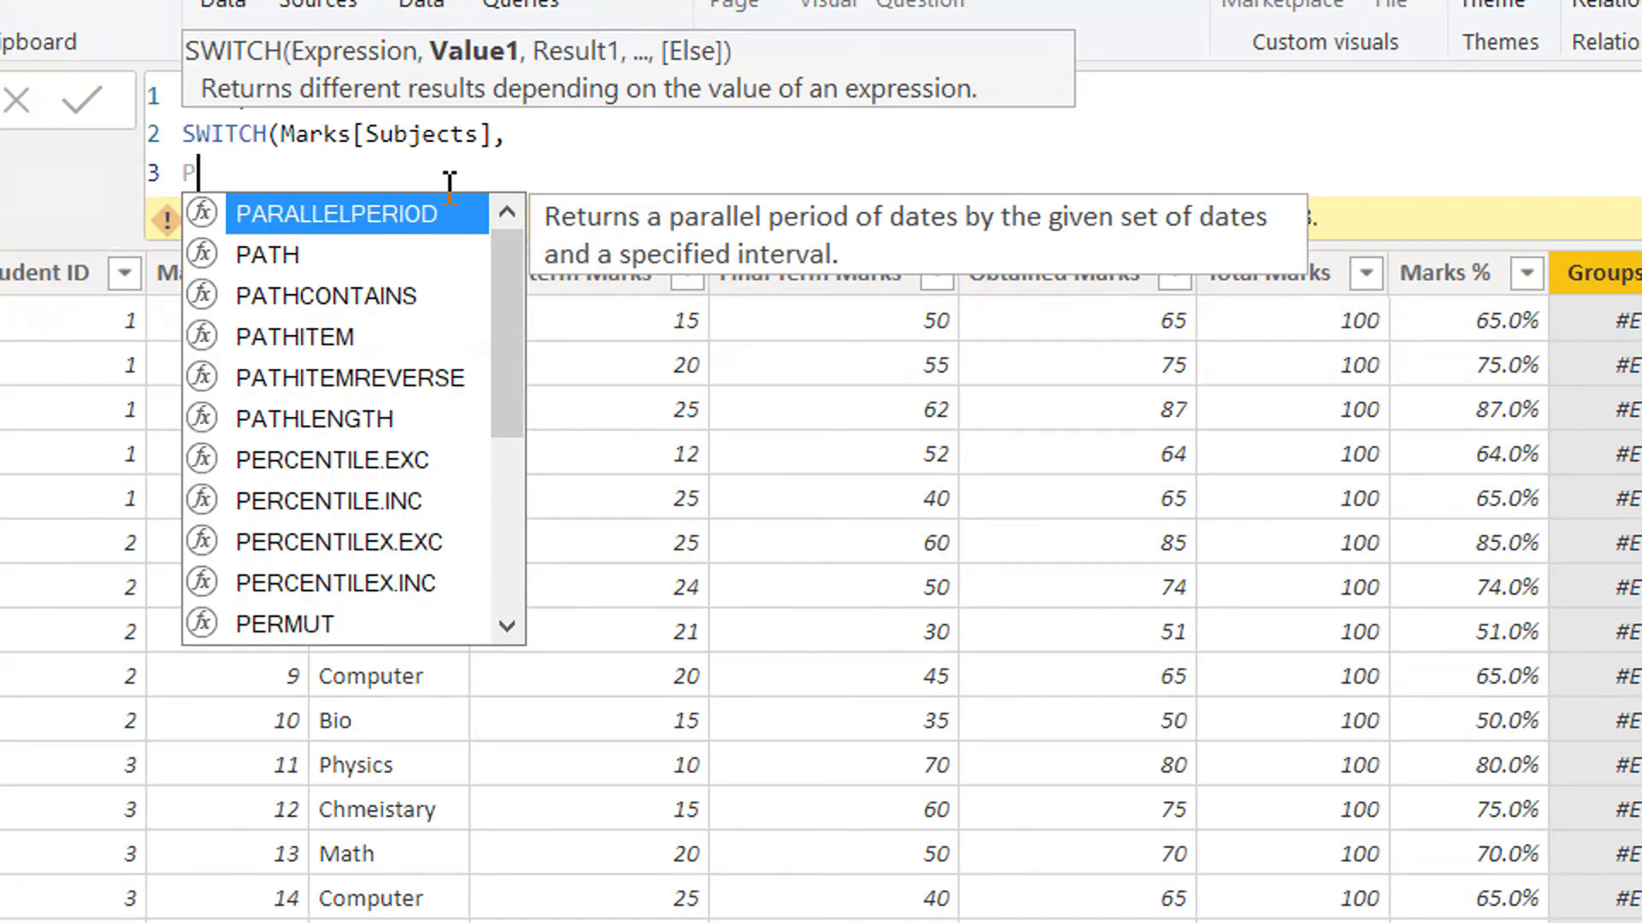
Add "Physics" with the result "Py" as the SWITCH's first value pair, followed by a new line
text(")
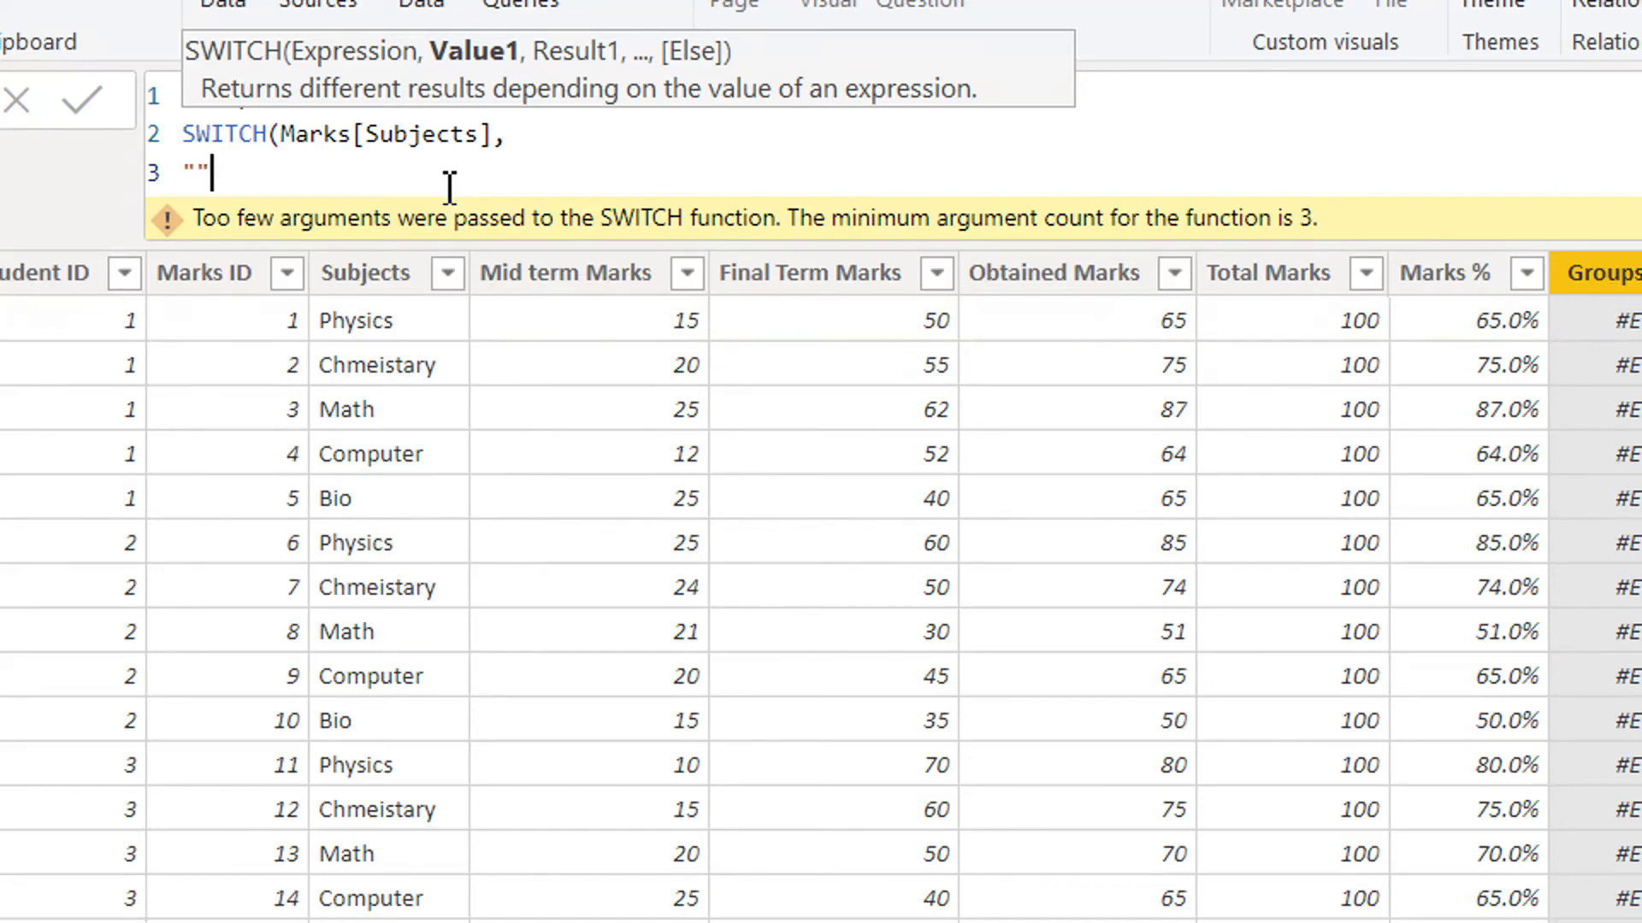
text(Physics")
text(,)
text("P)
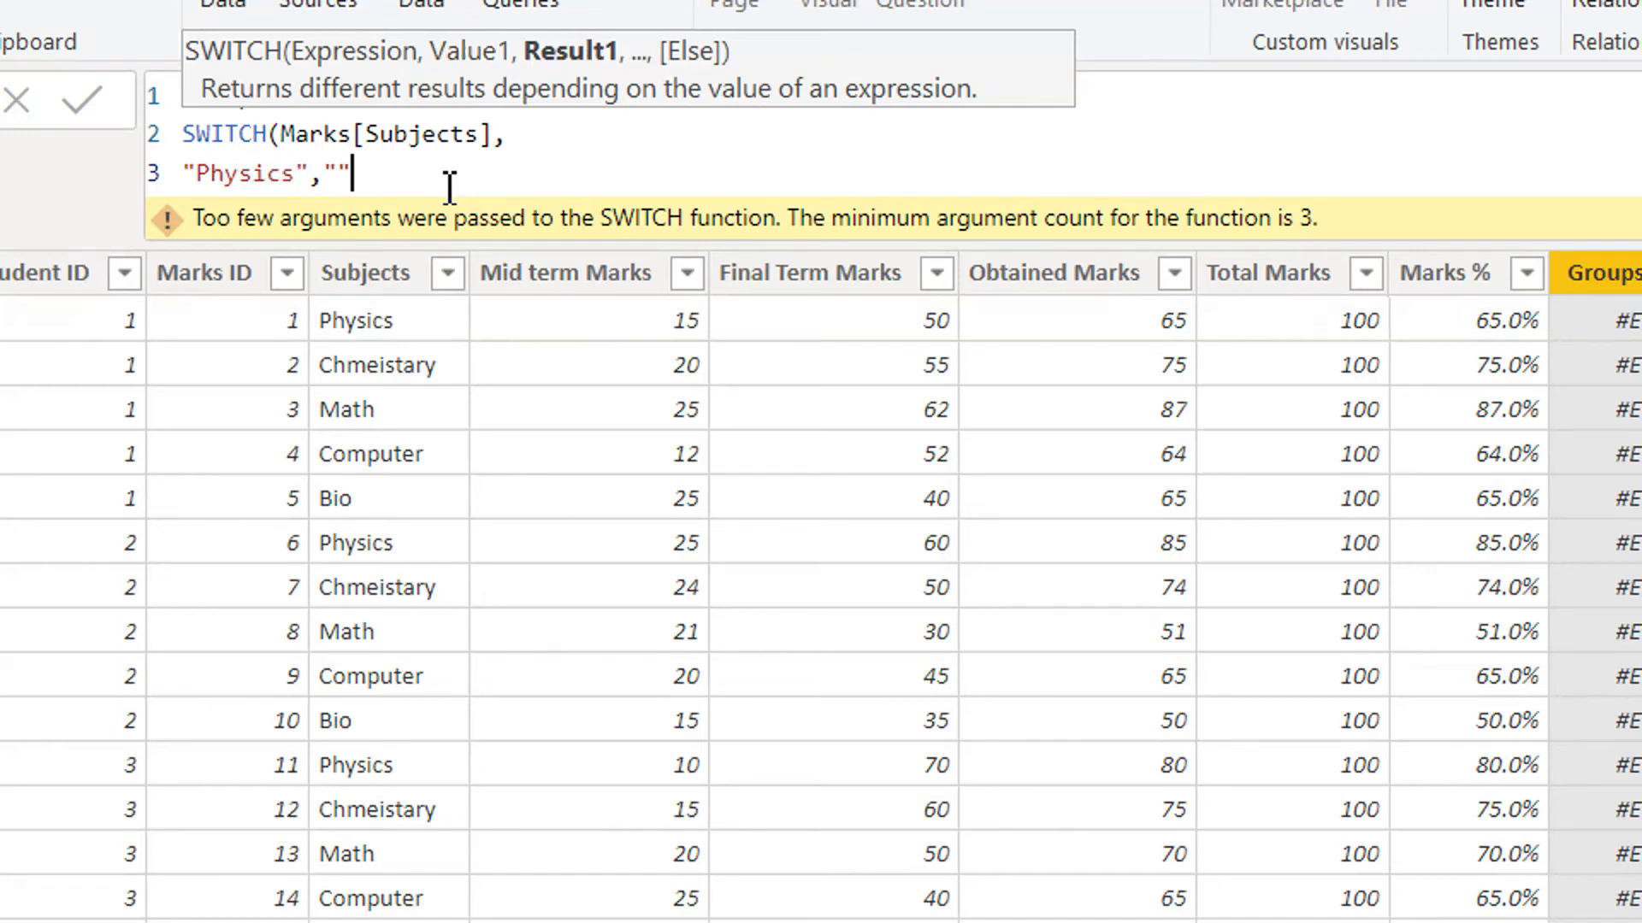
text(y)
key(Right)
text(,)
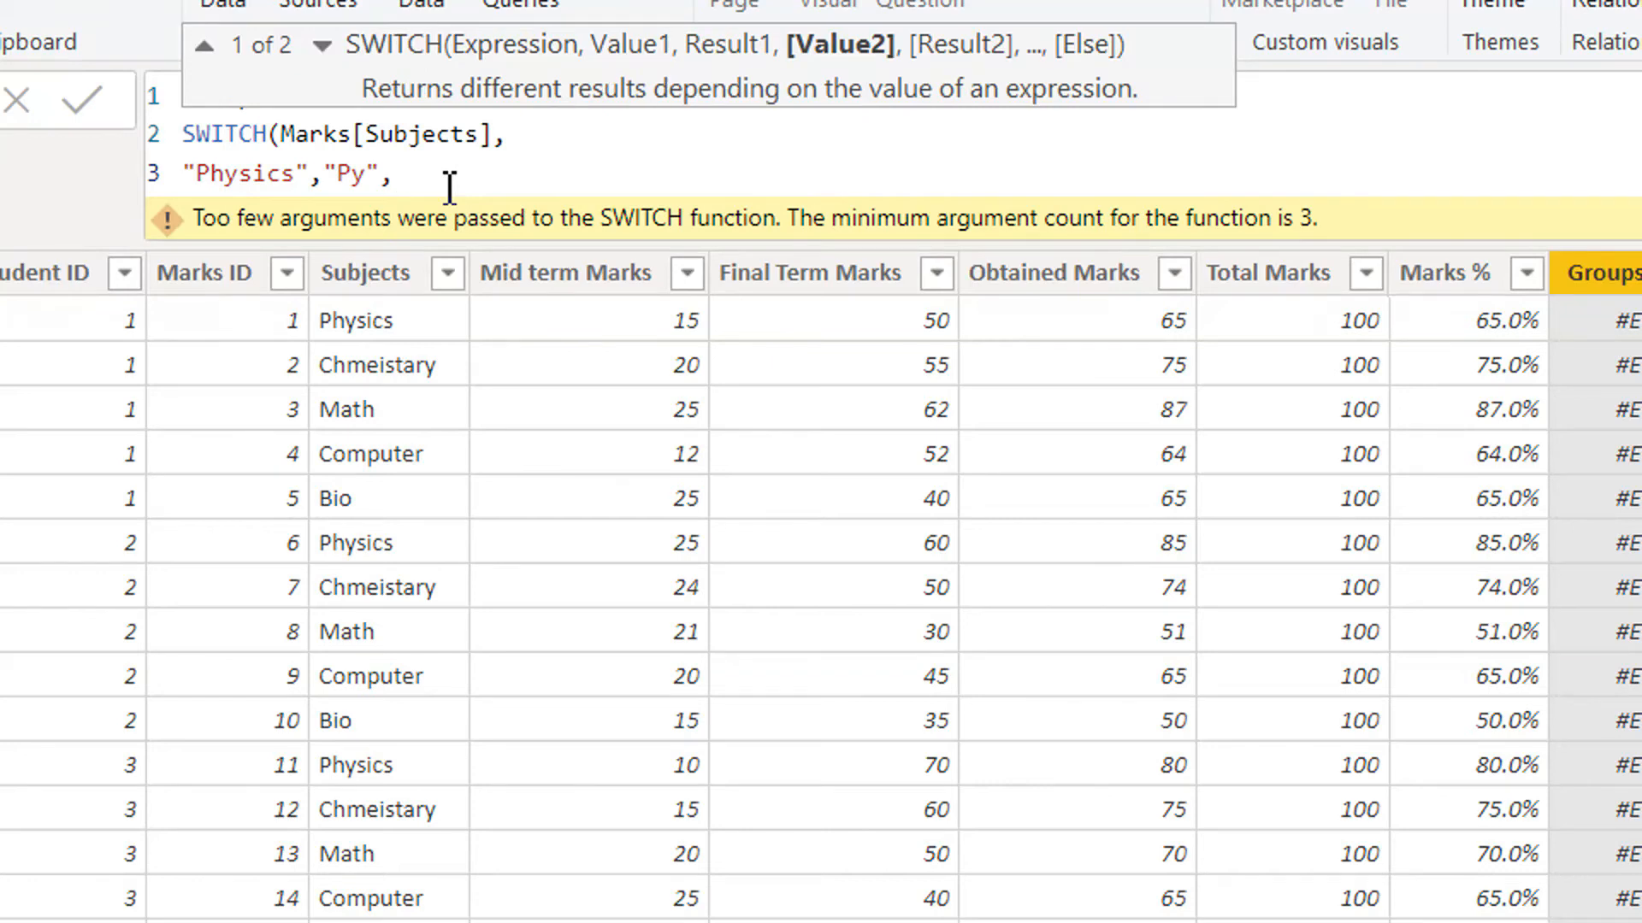
key(shift+Return)
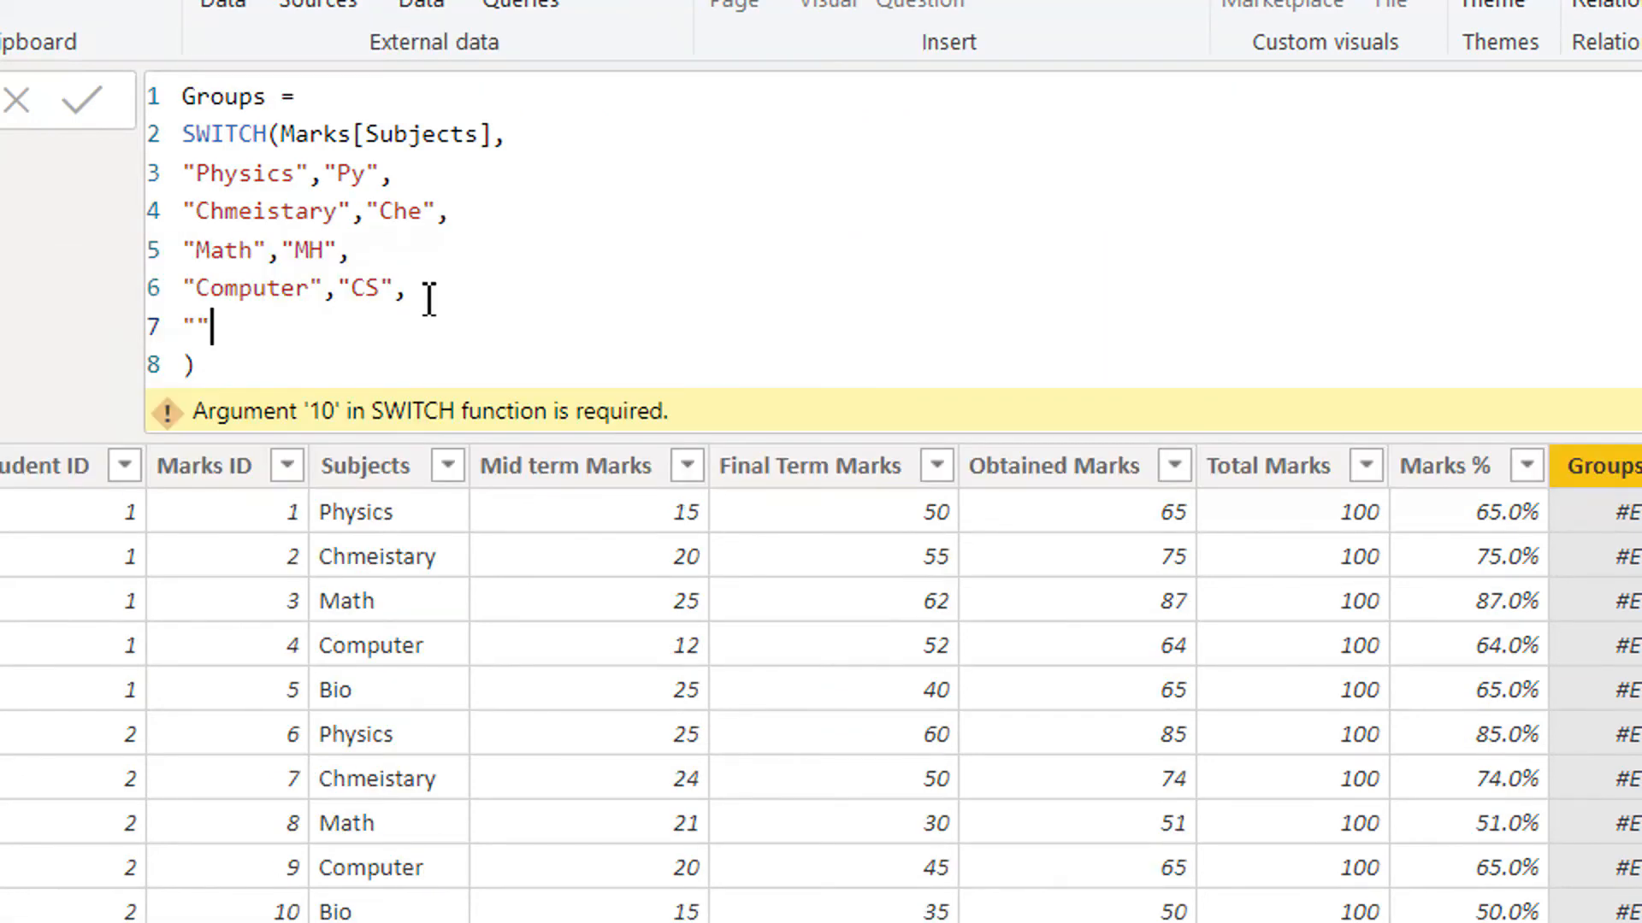
Add the pair "Bio","Bio" and the default result "Unkown" to the SWITCH, and commit the formula
key(Left)
text(Bio)
key(Right)
text(,)
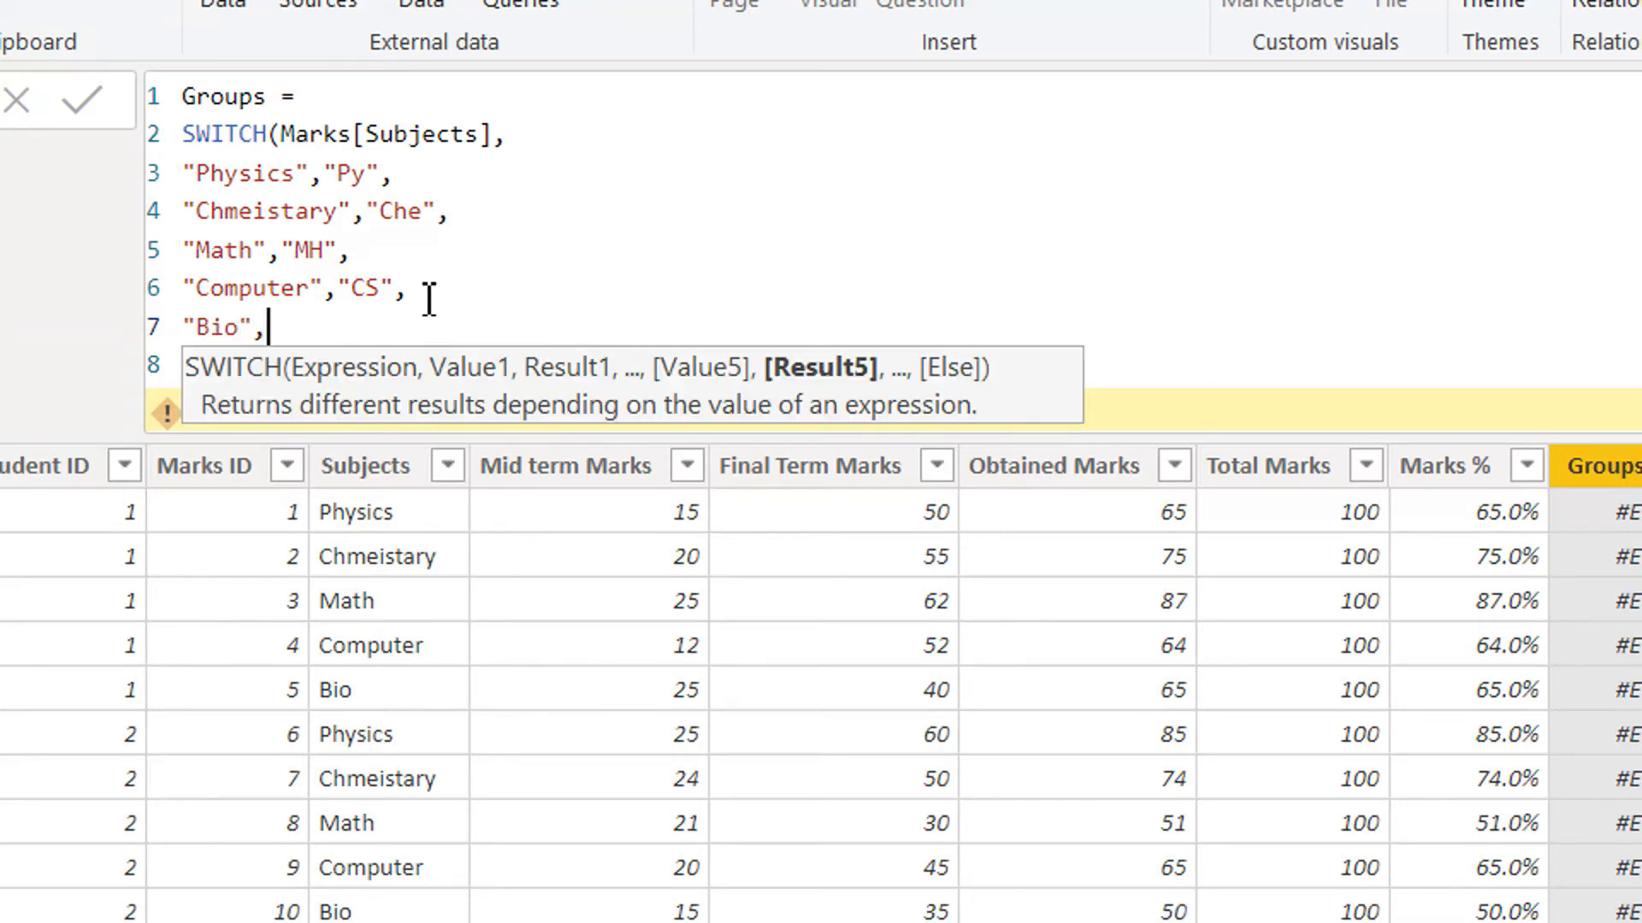
text("")
key(Left)
text(Bio)
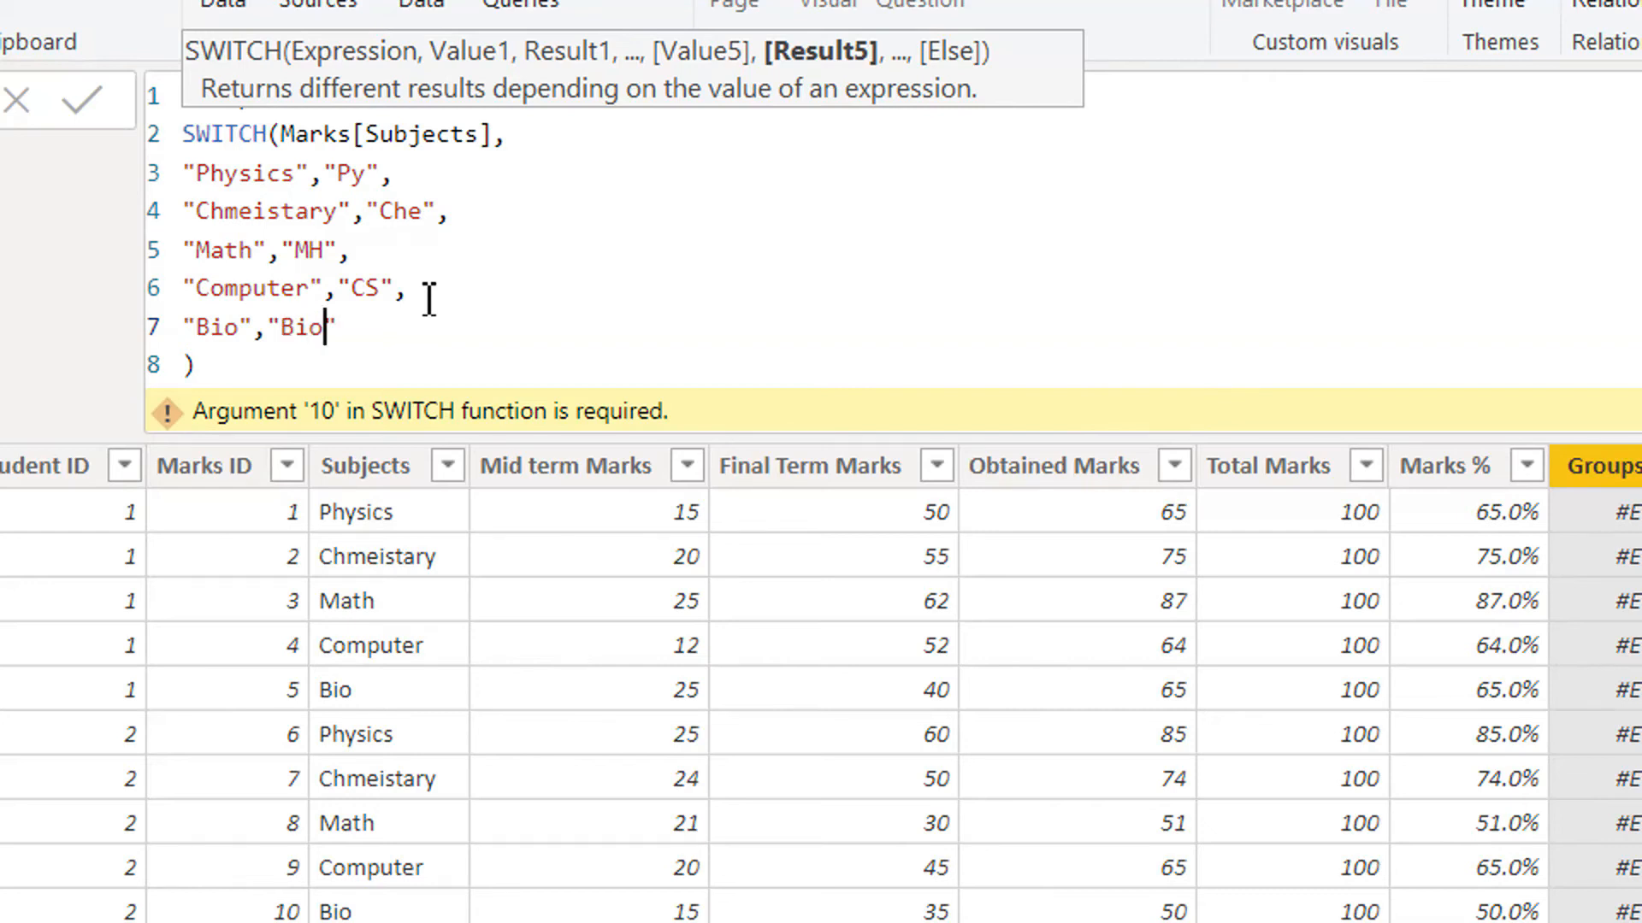
key(Right)
text(,)
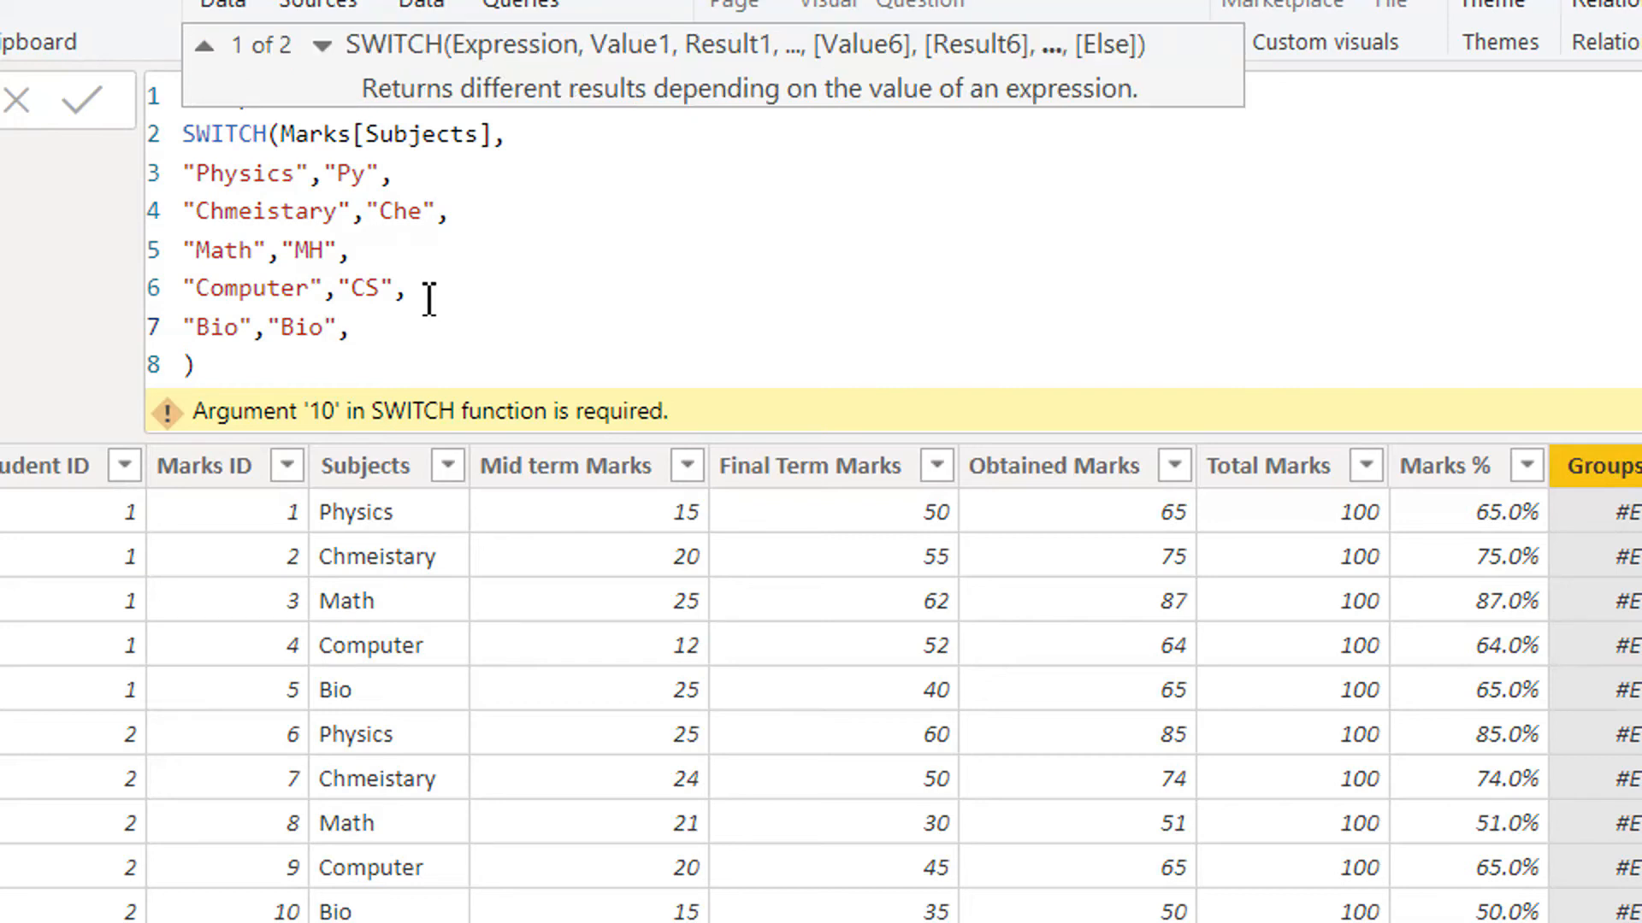
text("Unkown)
key(Return)
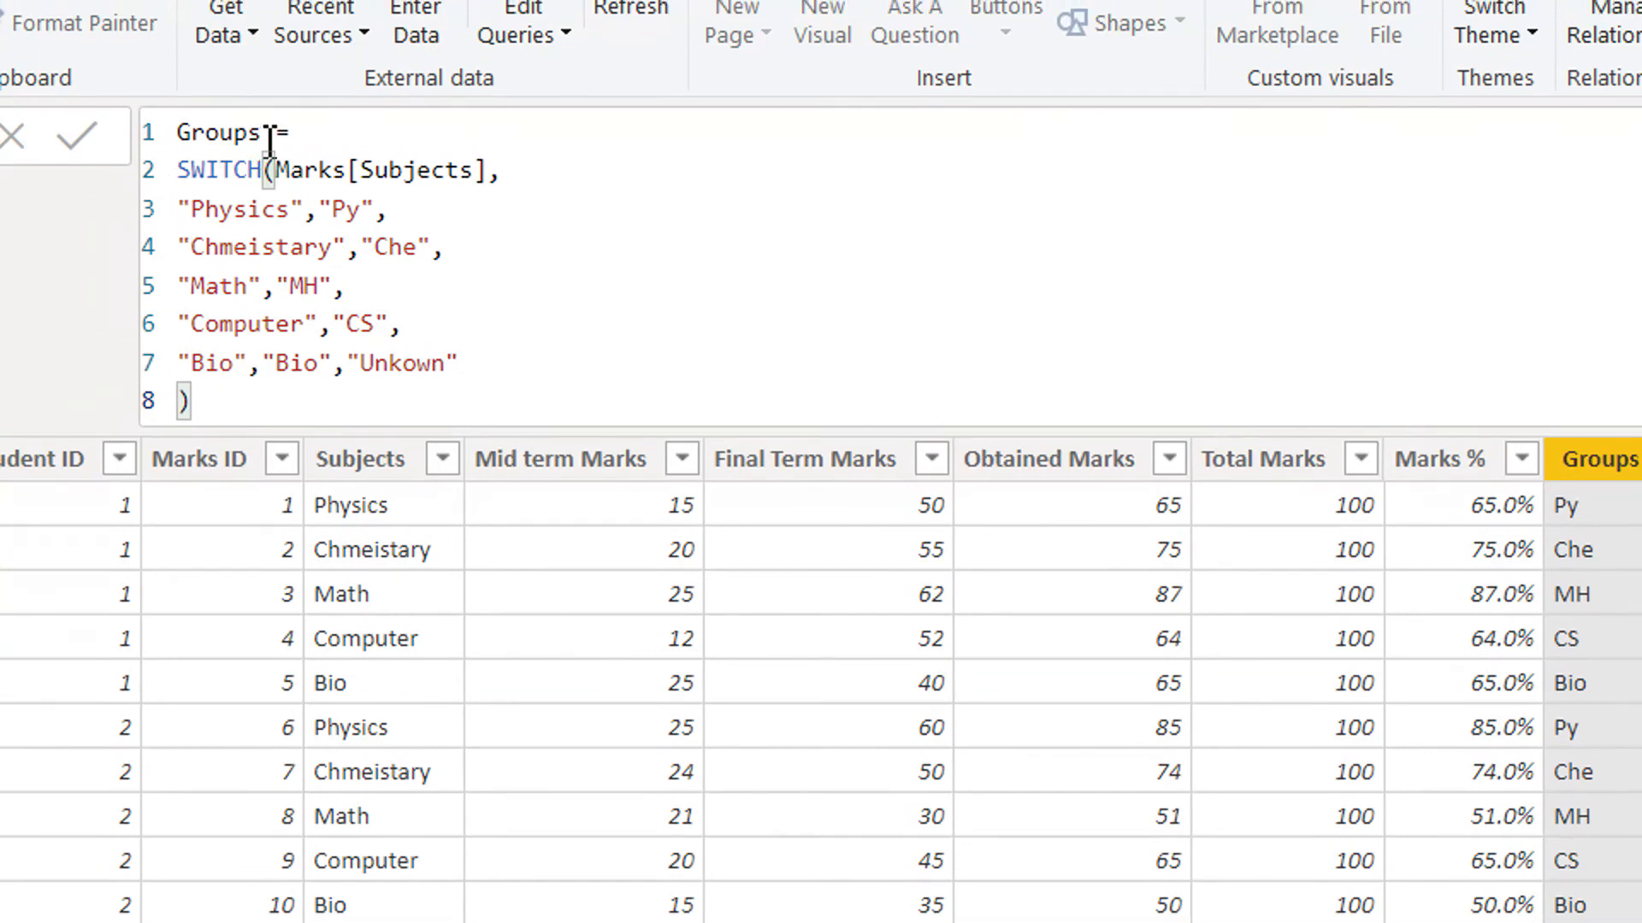
Rename the SWITCH column from Groups to Abbreviation in its formula
drag(270, 137, 178, 137)
text(Afbbr)
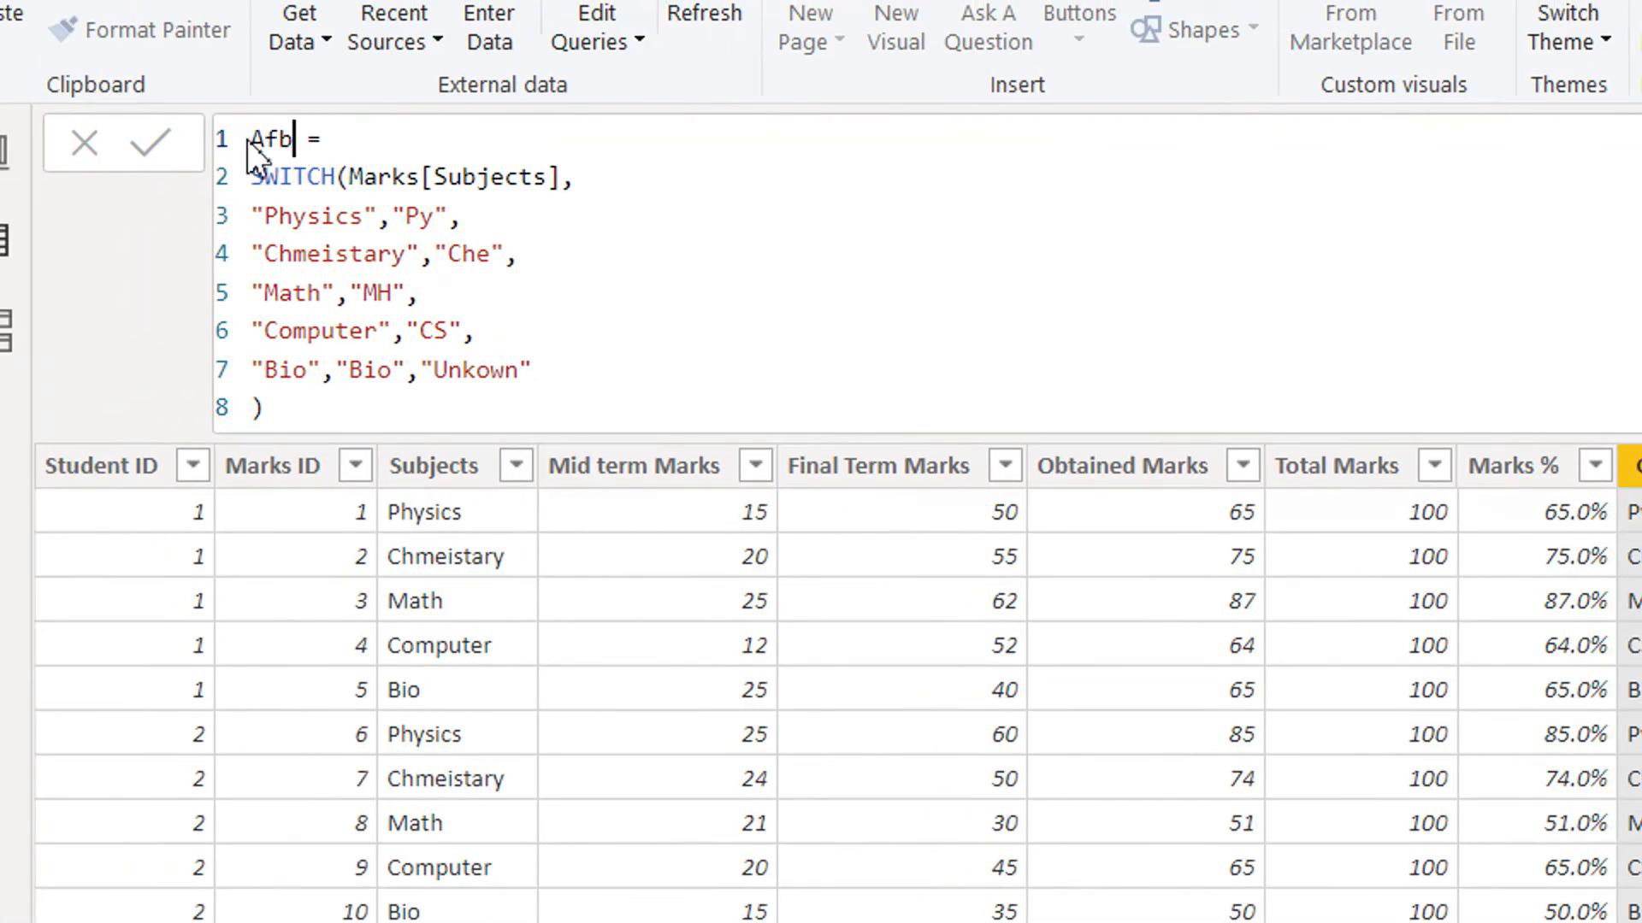
key(BackSpace)
key(BackSpace)
key(BackSpace)
key(BackSpace)
text(bbe)
key(BackSpace)
text(reviation)
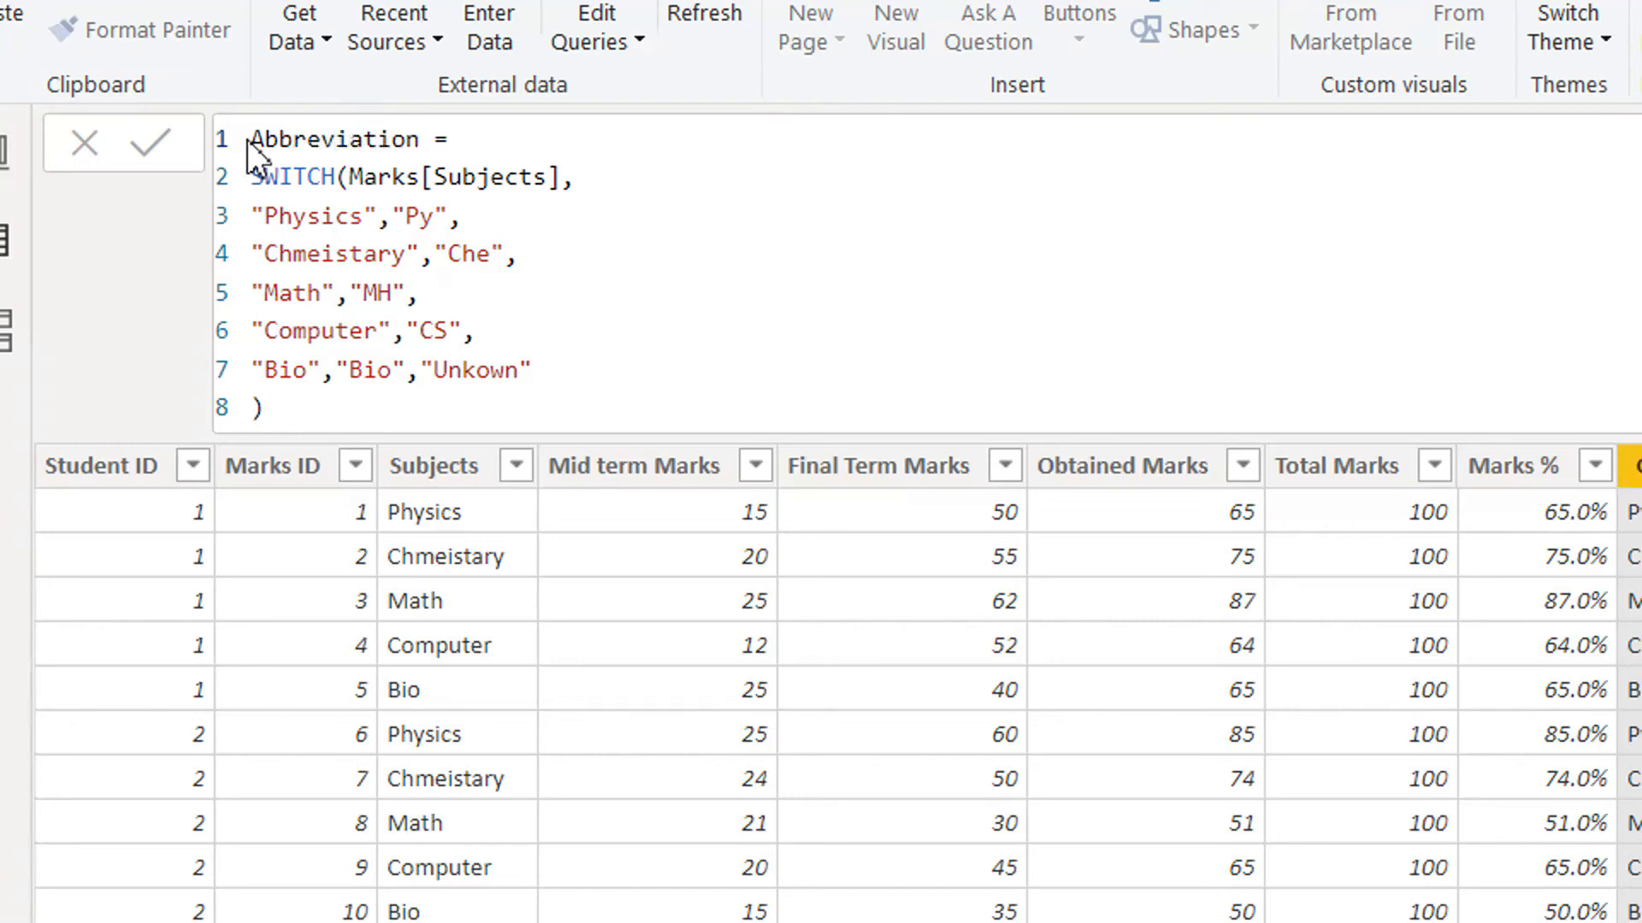
key(Down)
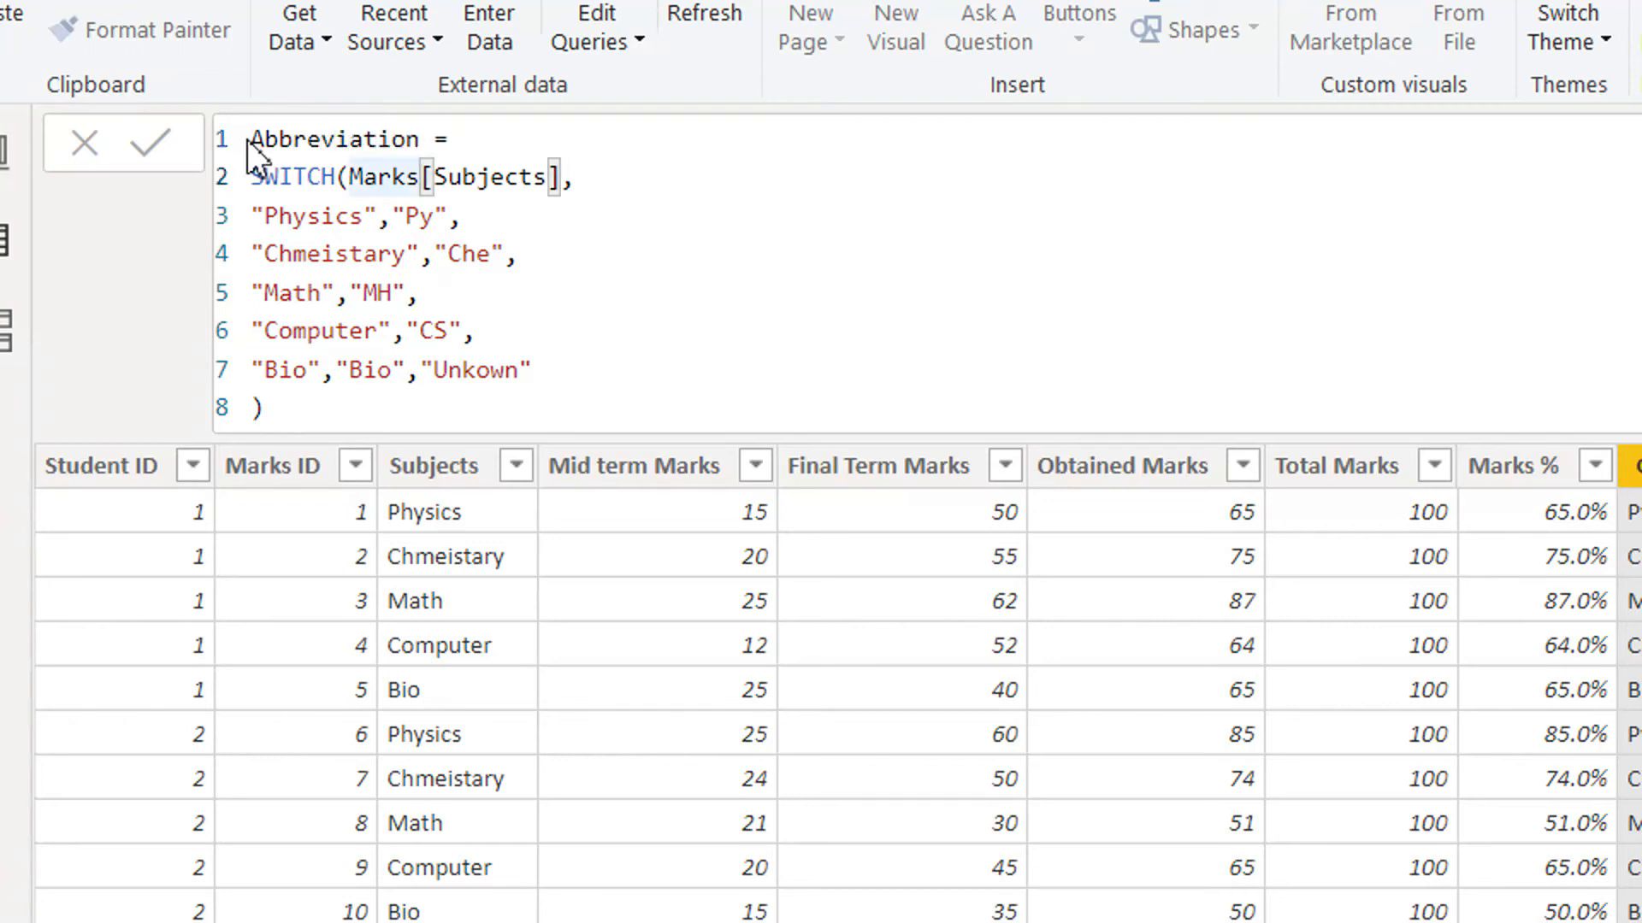
key(ctrl+Left)
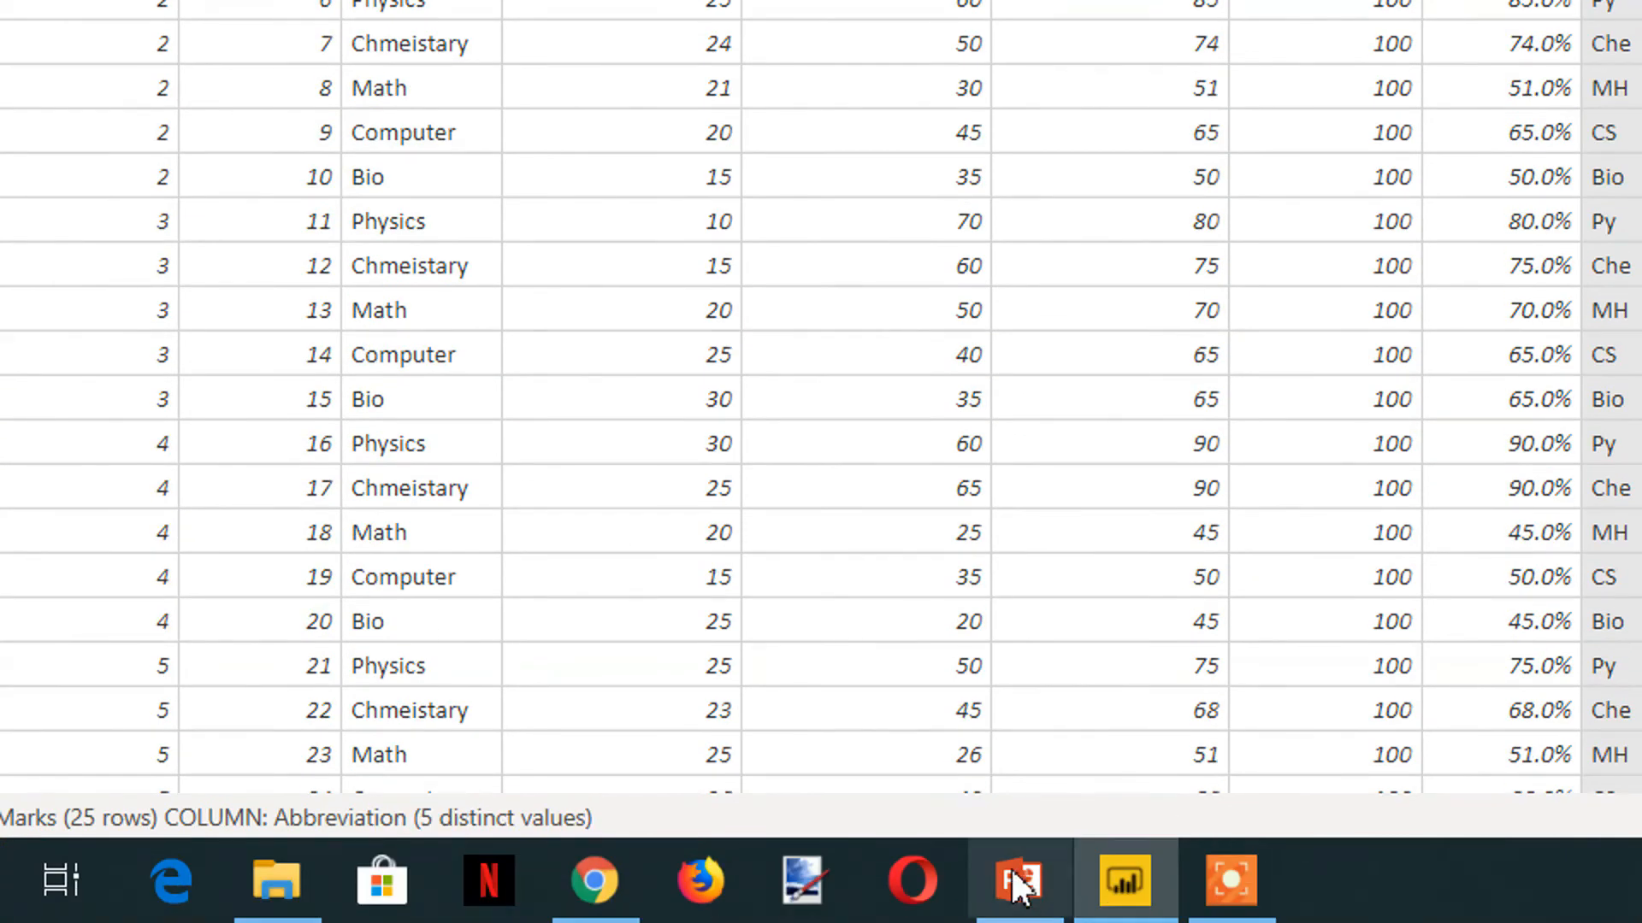
Switch to the PowerPoint presentation and highlight the IN entry in the slide's list of operators
click(1017, 885)
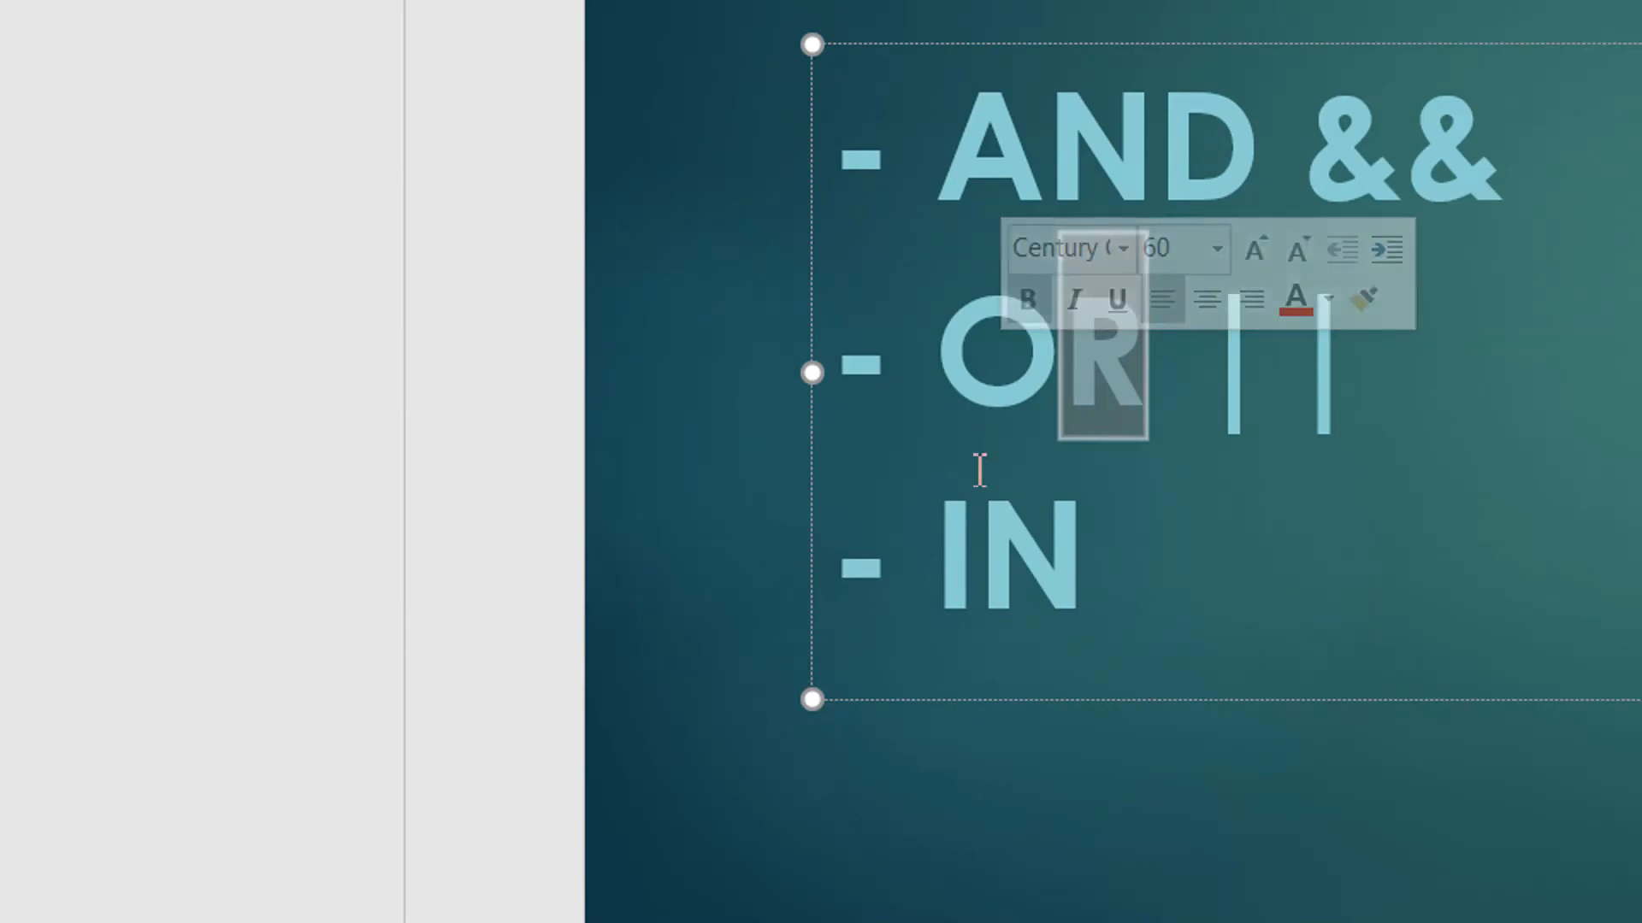
drag(954, 544, 1084, 547)
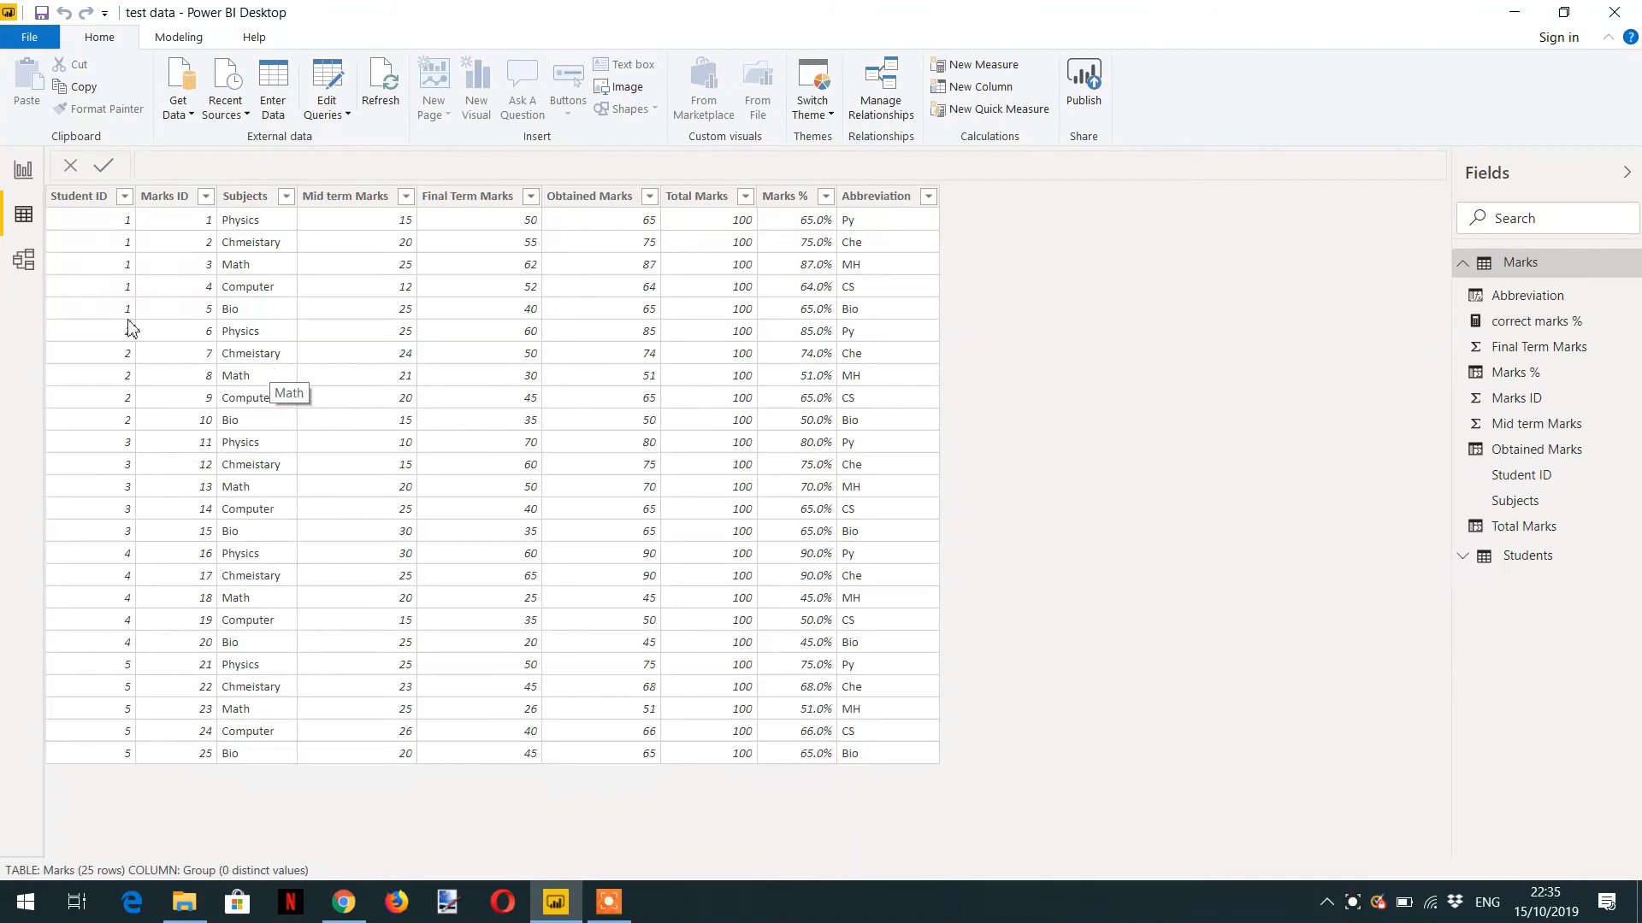
Back in Power BI Desktop, add a new calculated column named Groups to the Marks table
click(778, 223)
click(973, 86)
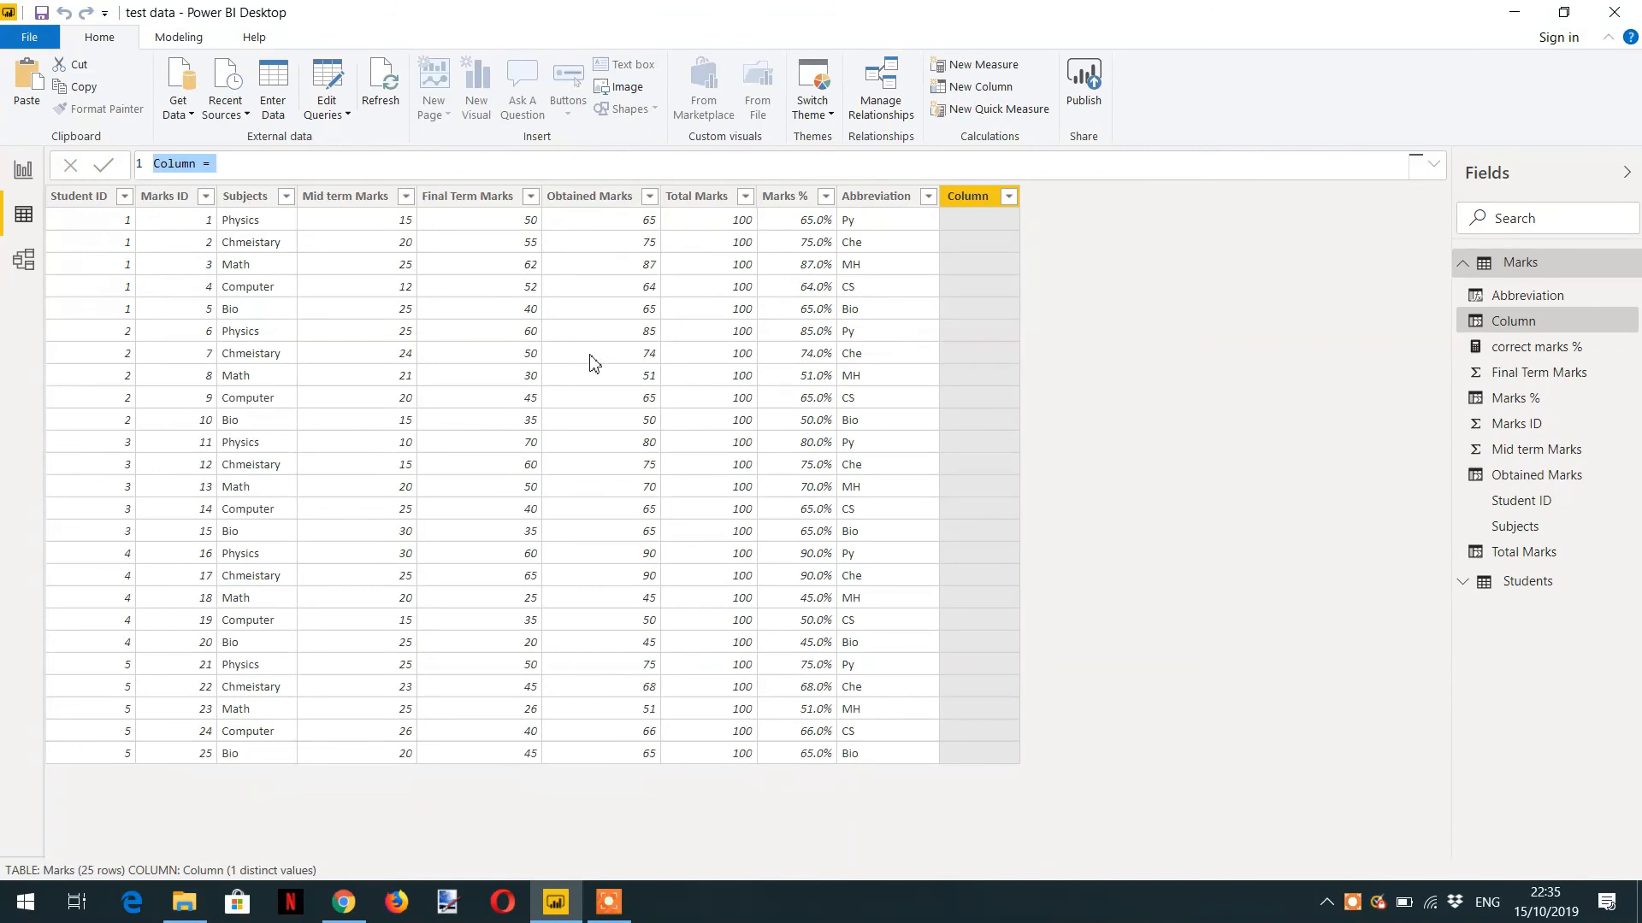
double_click(181, 164)
text(Groups = )
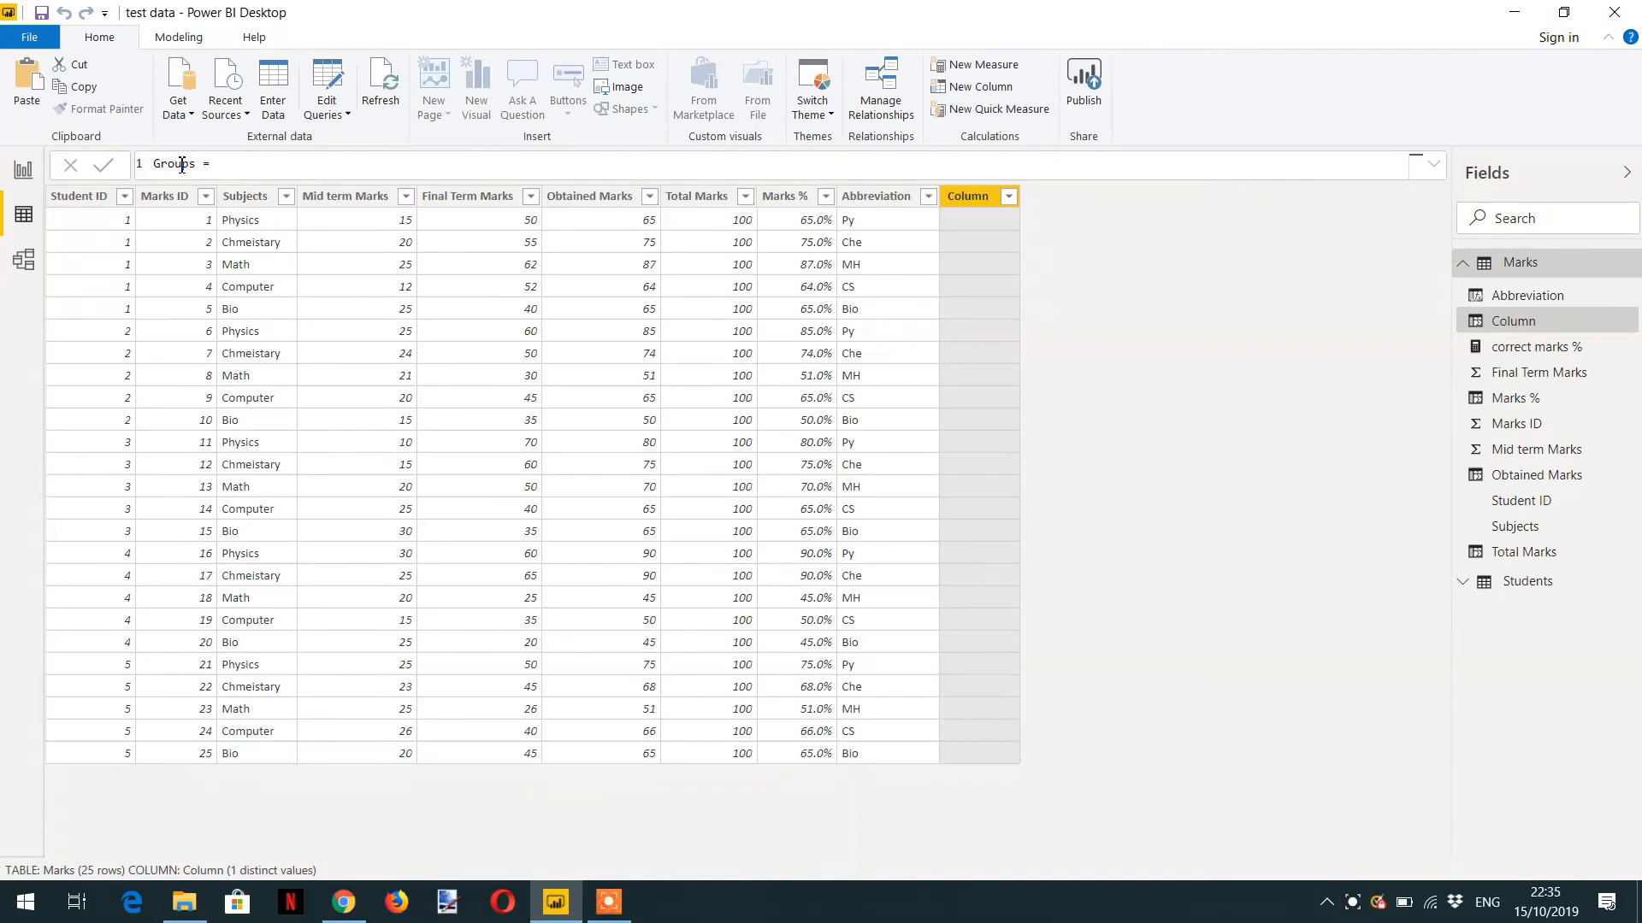
Start an IF in the Groups formula that tests Marks[Subjects] IN {"Computer","Math", "Physics"}
text(IF()
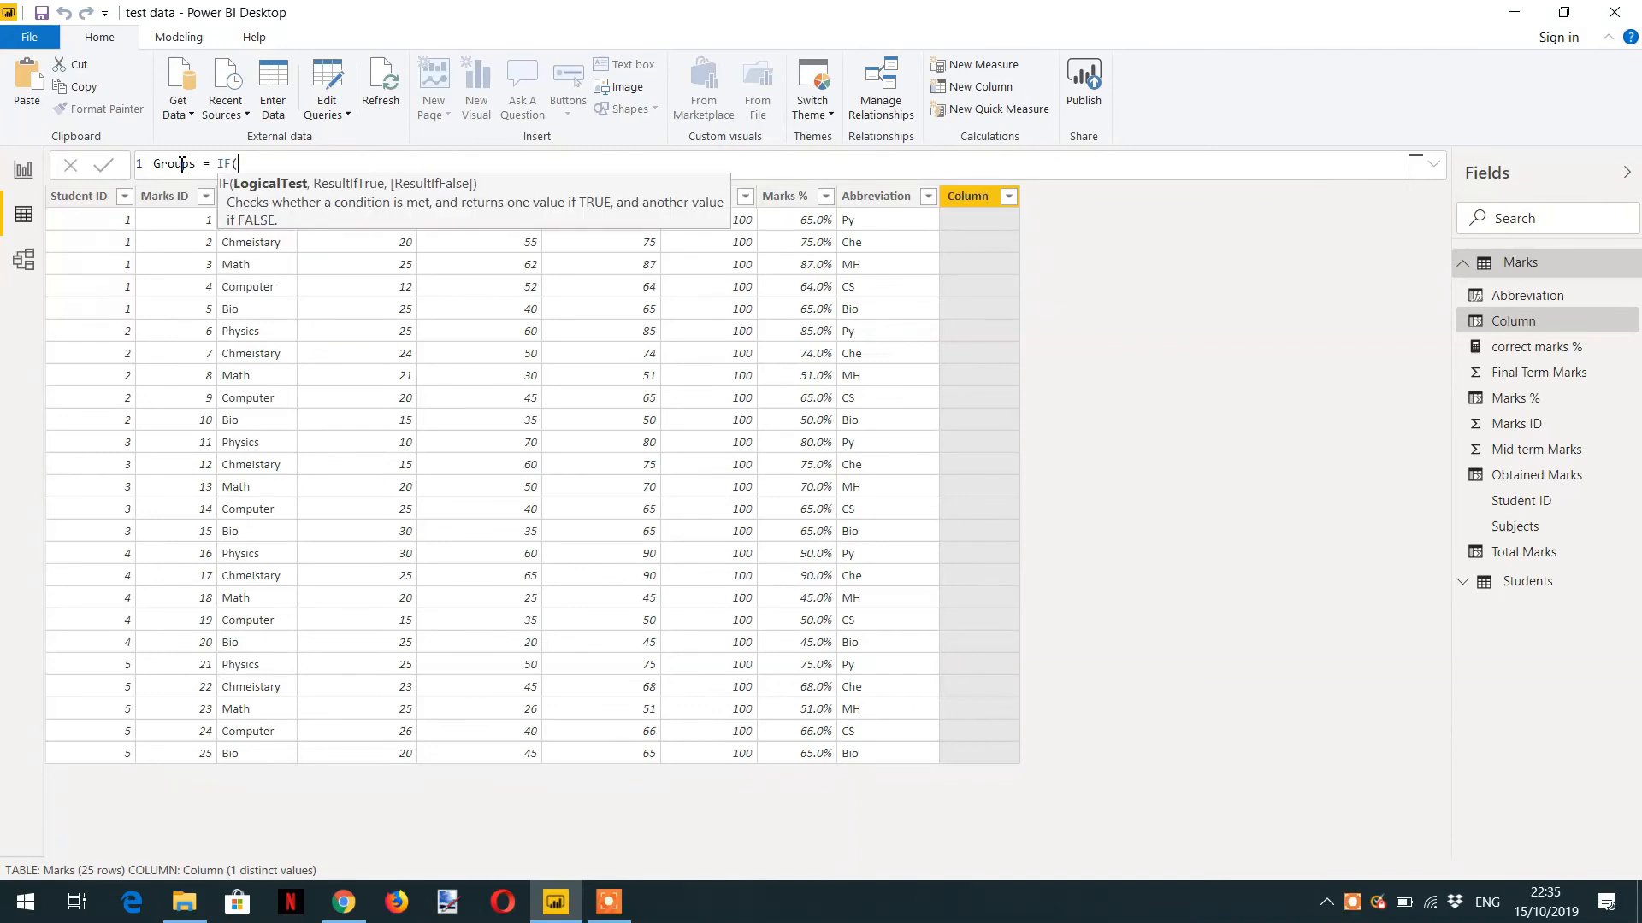
text(Marks[Subjects] IN {)
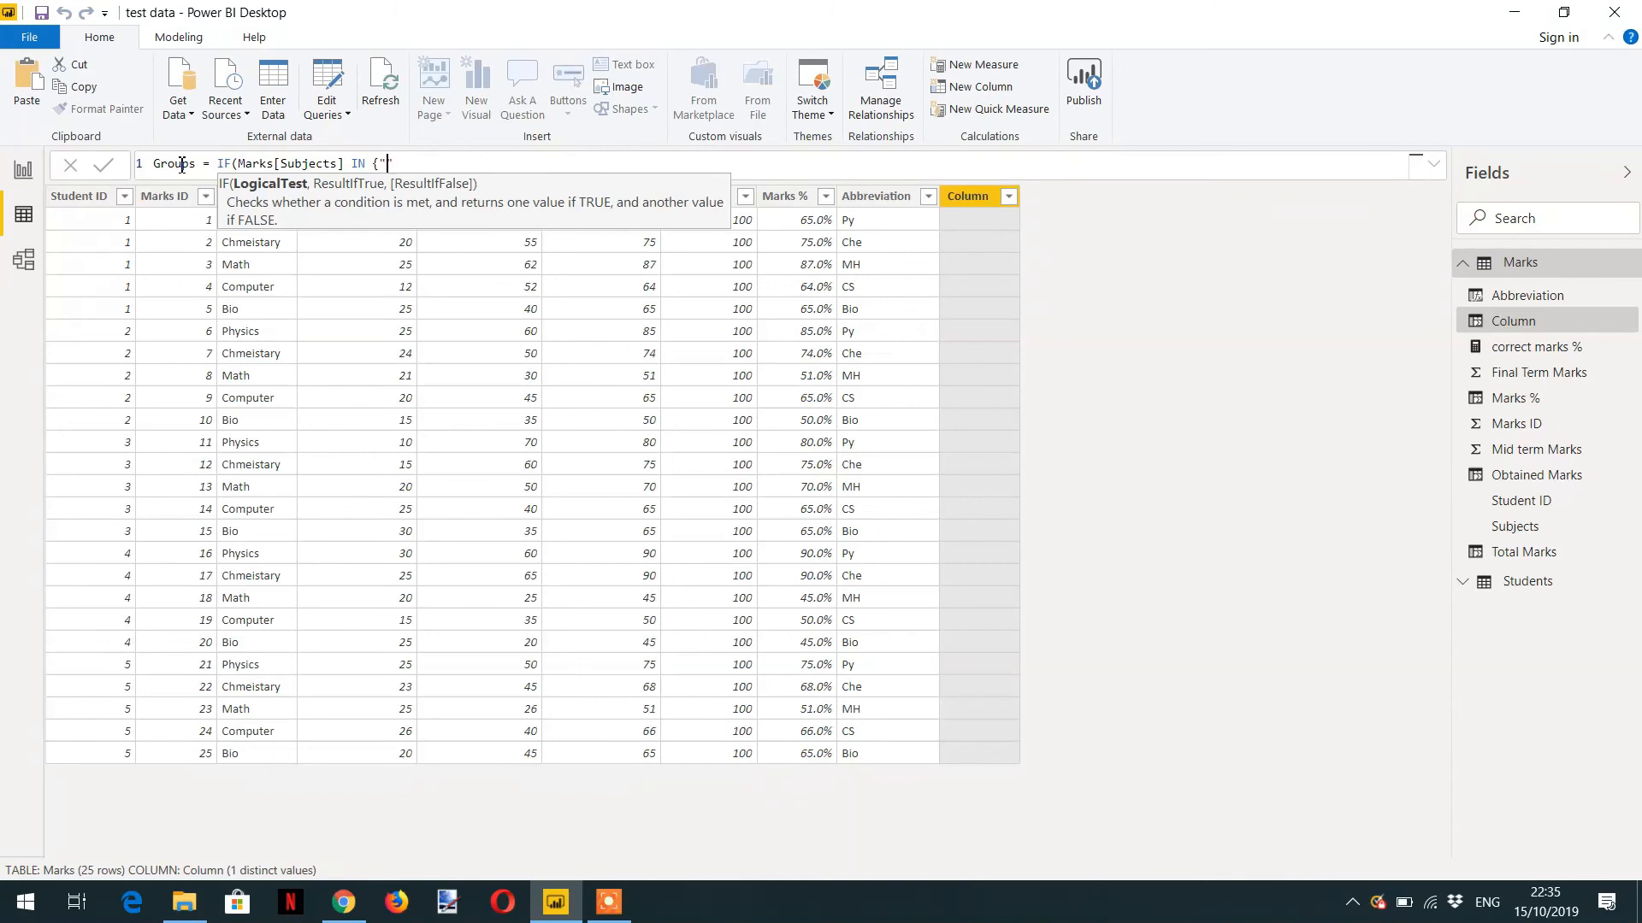
text(omputer)
text(,"")
text(Math)
text(, "")
text(Phys)
text(ics")
text(})
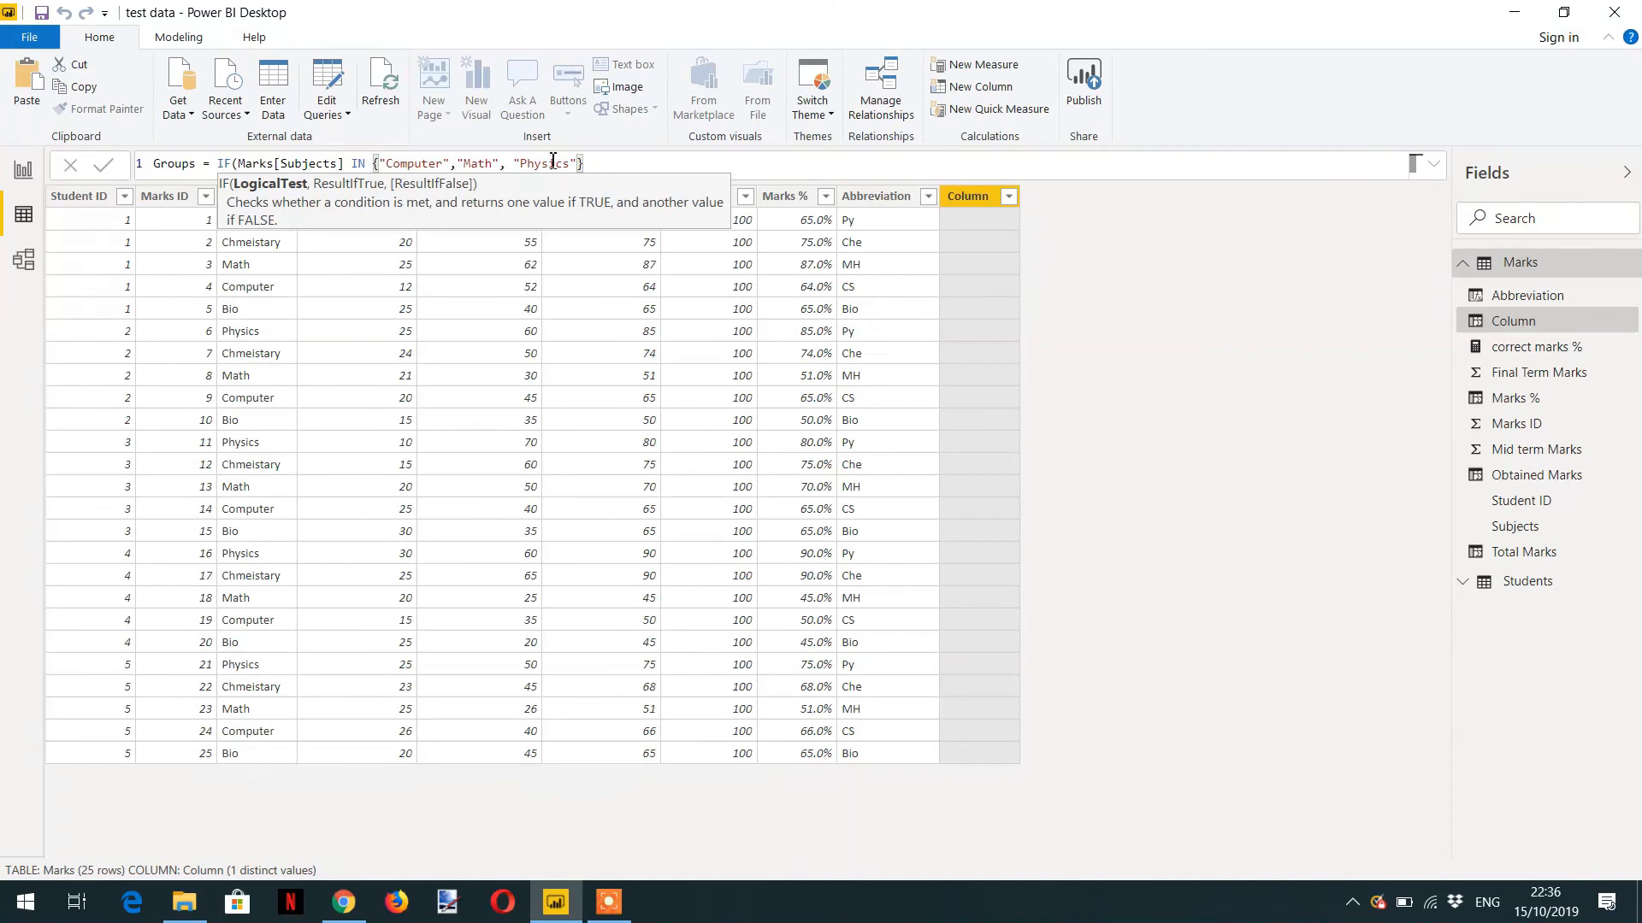
Set the IF's true result to "Group-1" and false result to "Group-0", close it and commit the formula
text(,"")
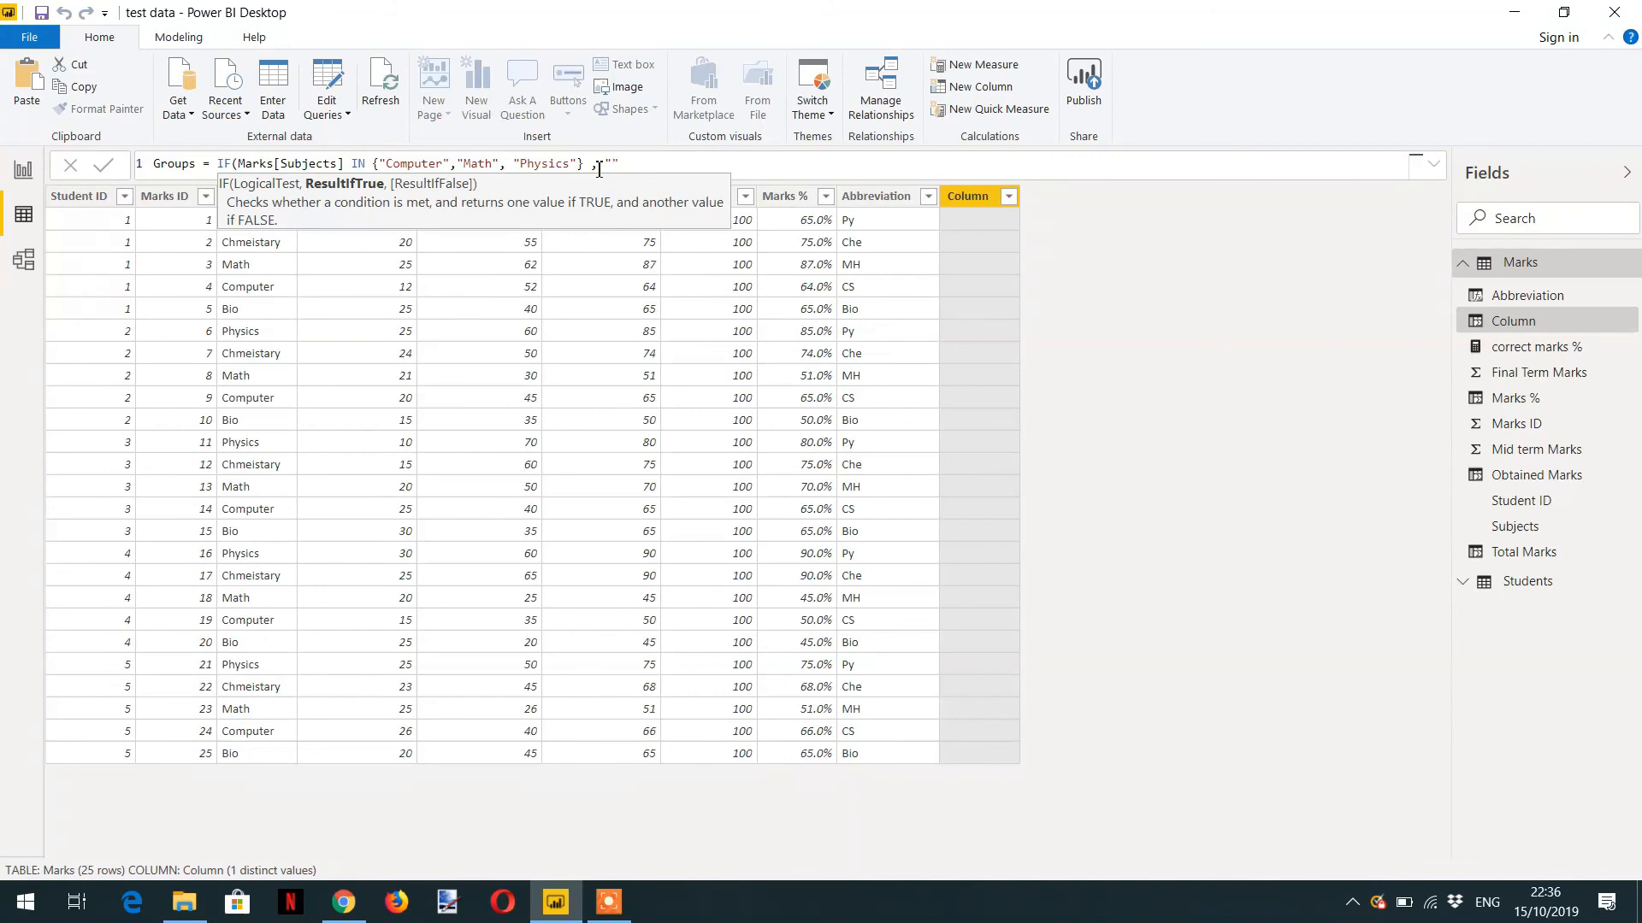
text(Group-1",)
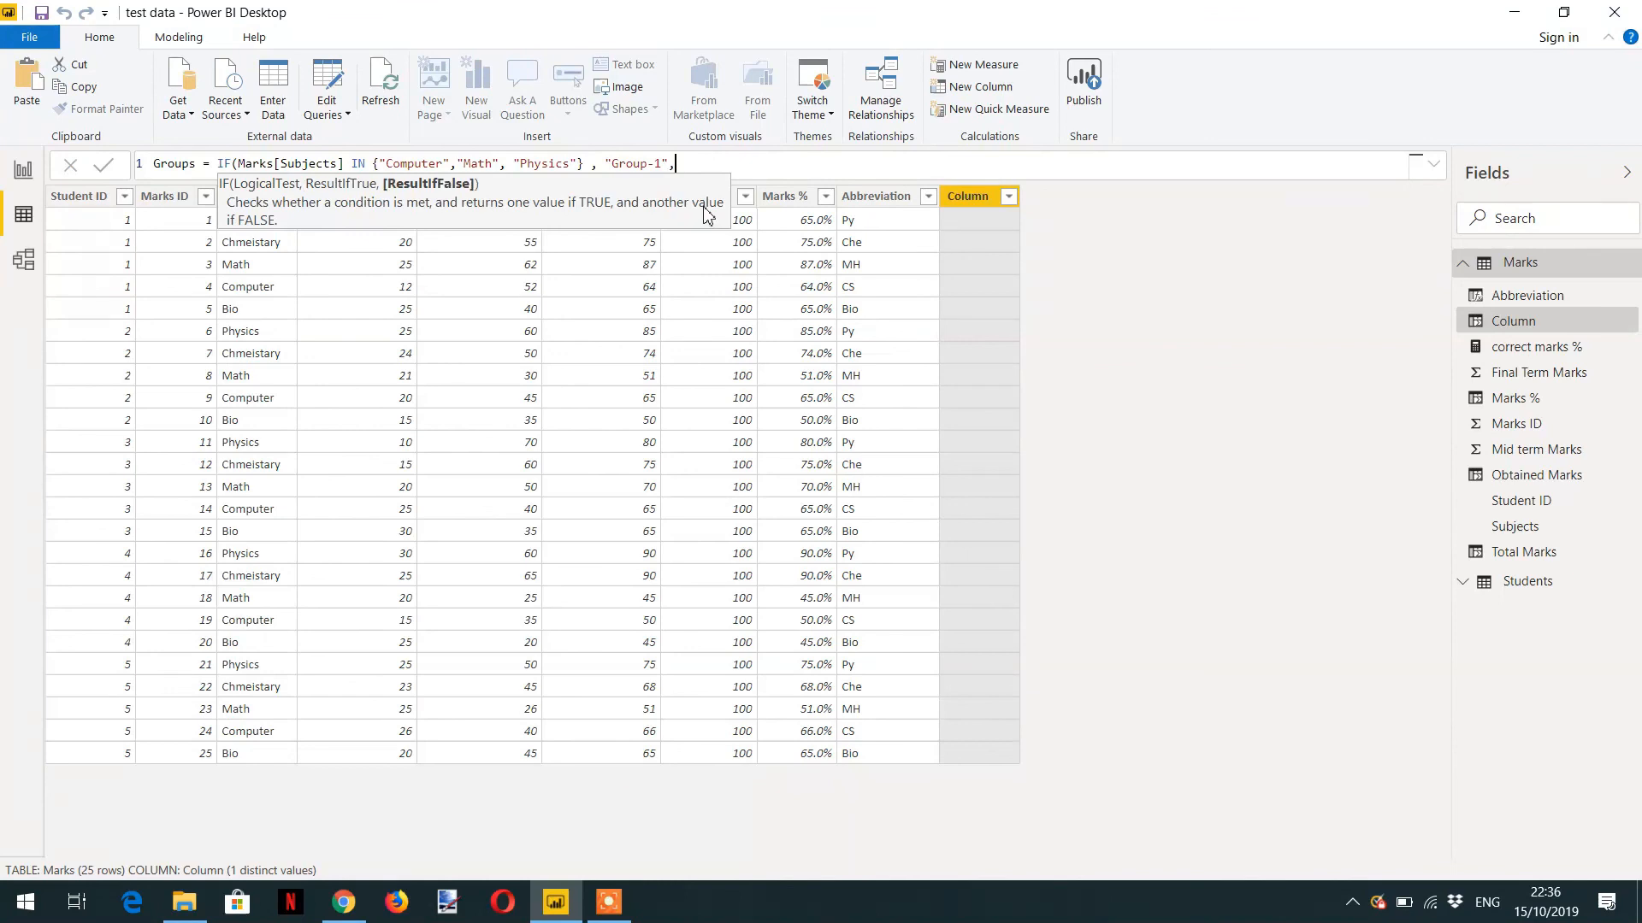
text(""Group-0))
key(Return)
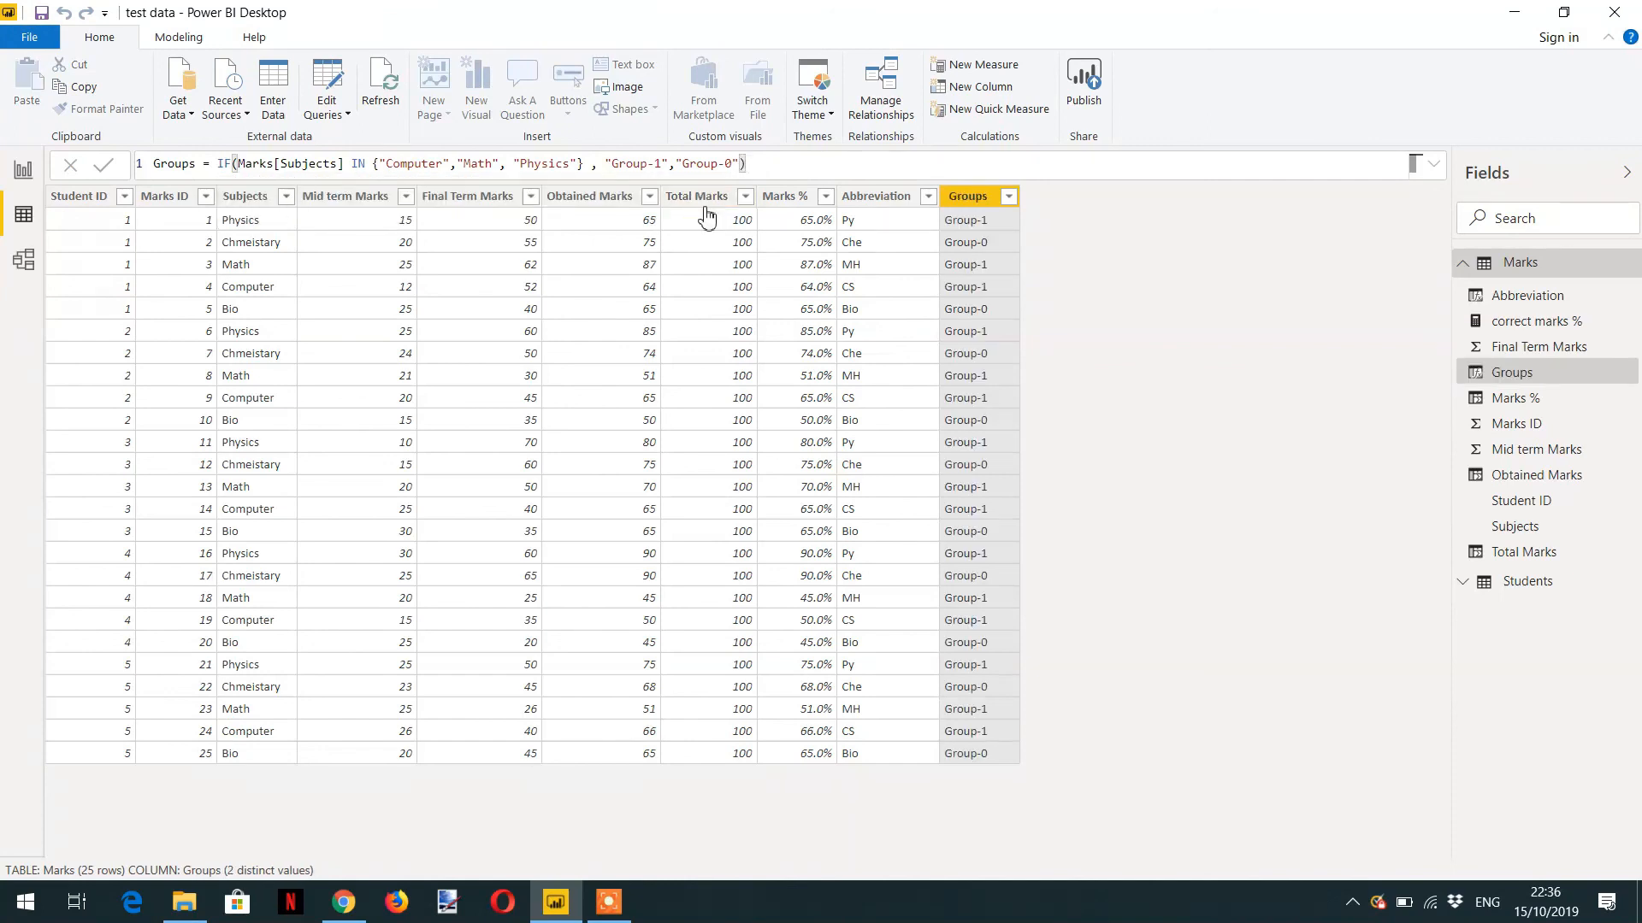